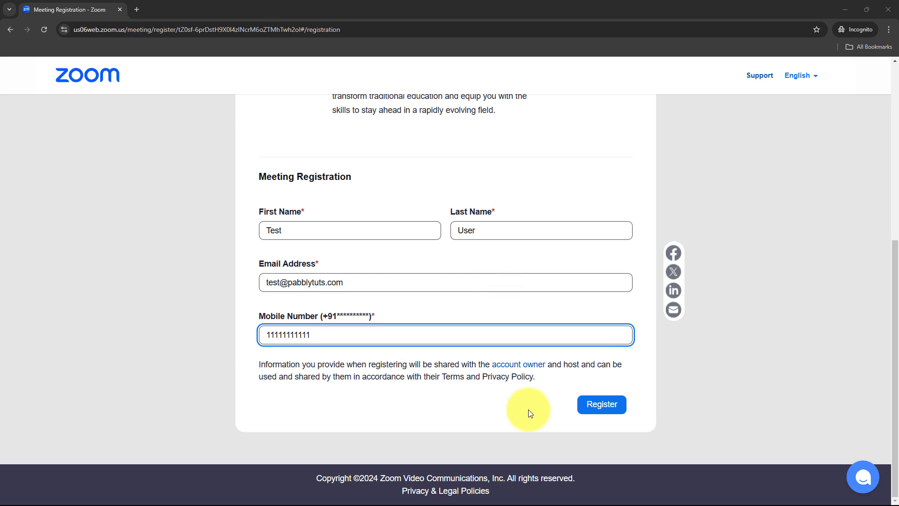
Submit the completed Zoom meeting registration form for the test registrant.
left_click(602, 405)
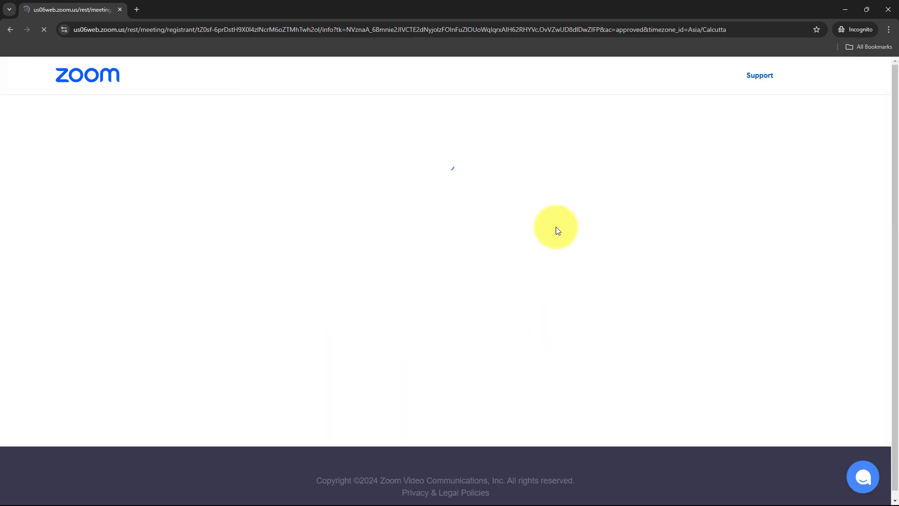
left_click_drag(329, 251, 575, 260)
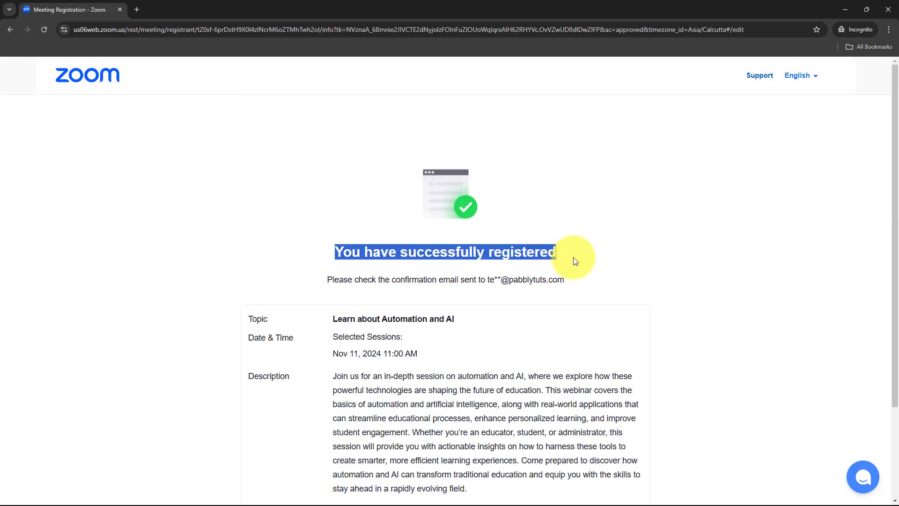
left_click(190, 237)
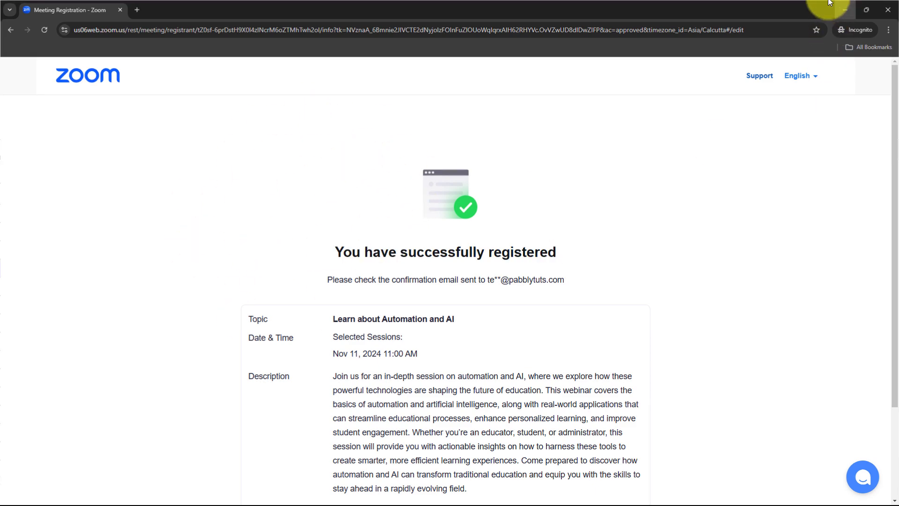
Switch to the Registrants Details spreadsheet in Google Sheets and examine the session topic, name, email and phone entries in row 5.
left_click(844, 9)
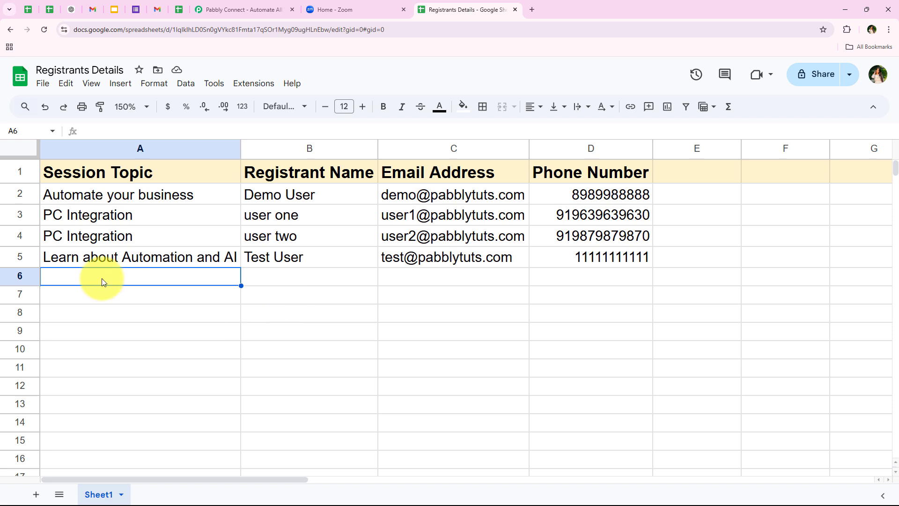
left_click_drag(122, 256, 548, 258)
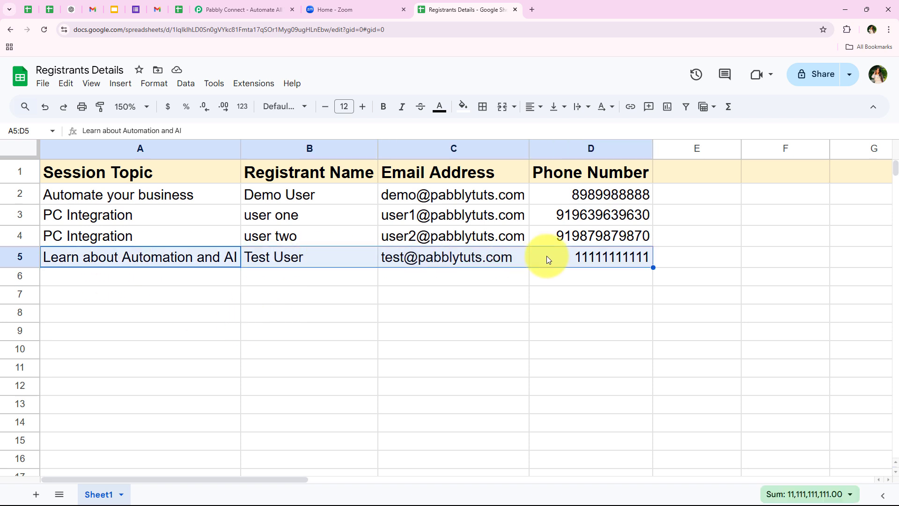
left_click(229, 314)
left_click(141, 255)
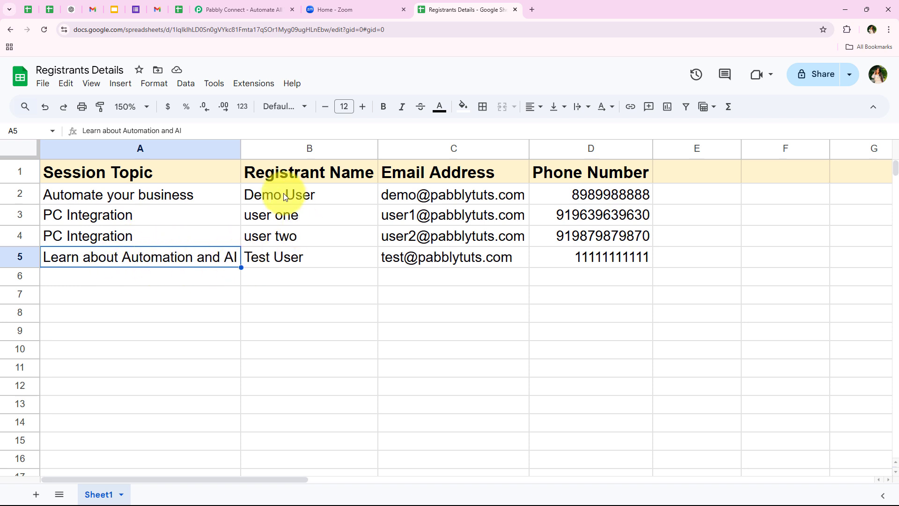
left_click(294, 260)
left_click(434, 254)
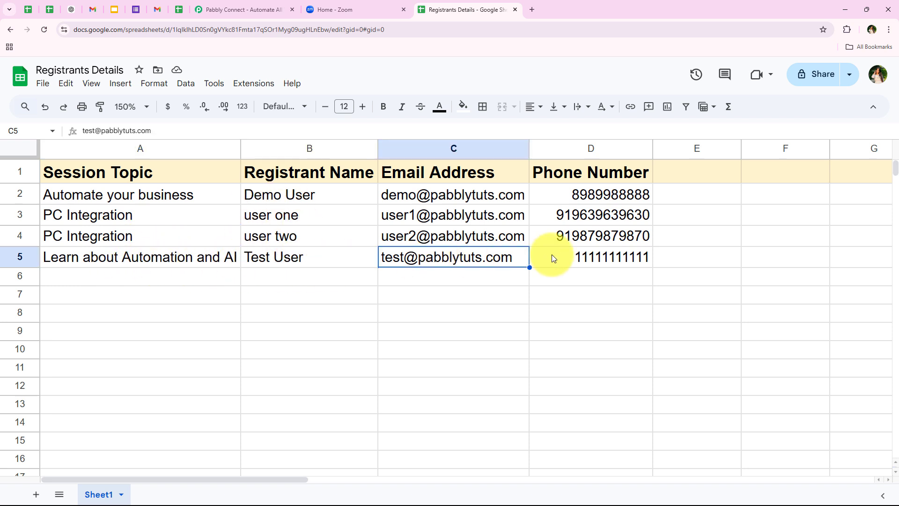
left_click(551, 254)
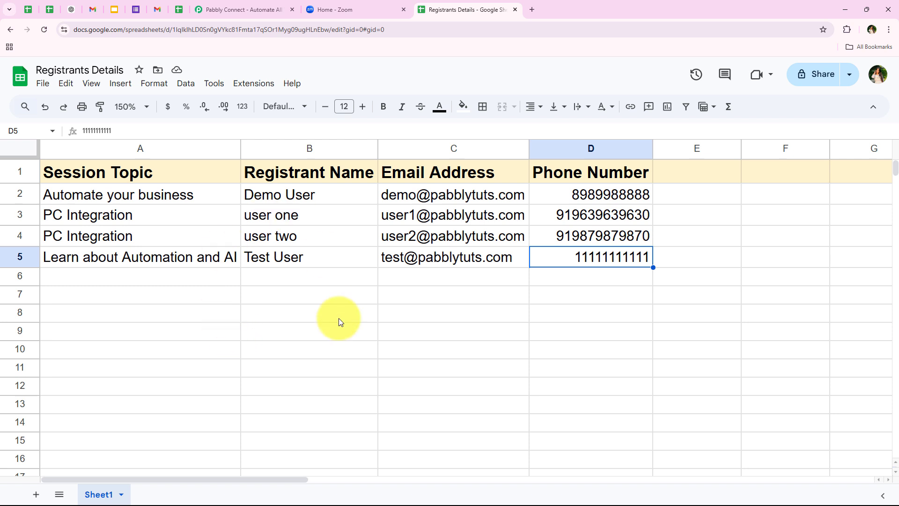
left_click_drag(192, 257, 567, 260)
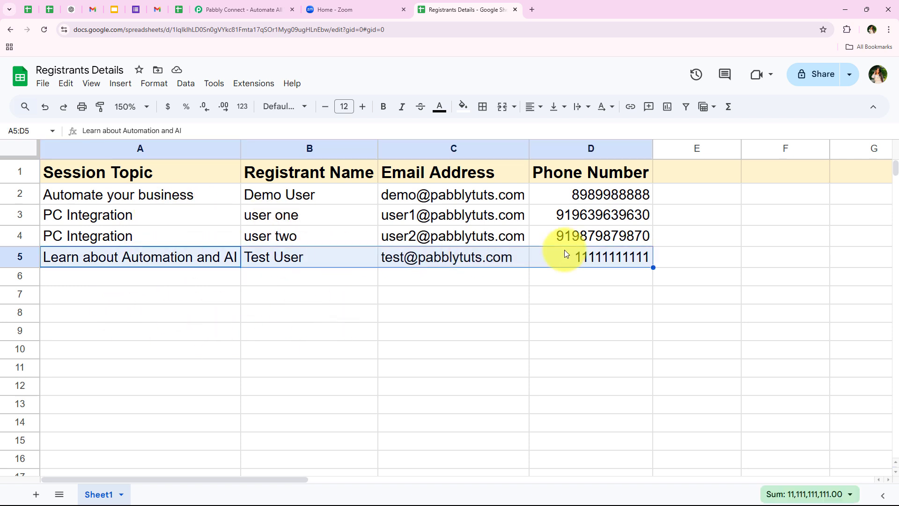
left_click(339, 304)
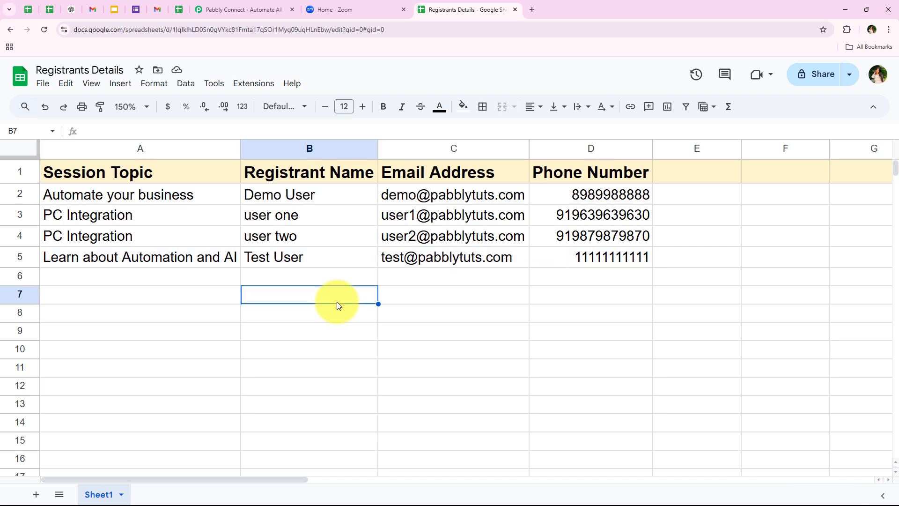
left_click(328, 9)
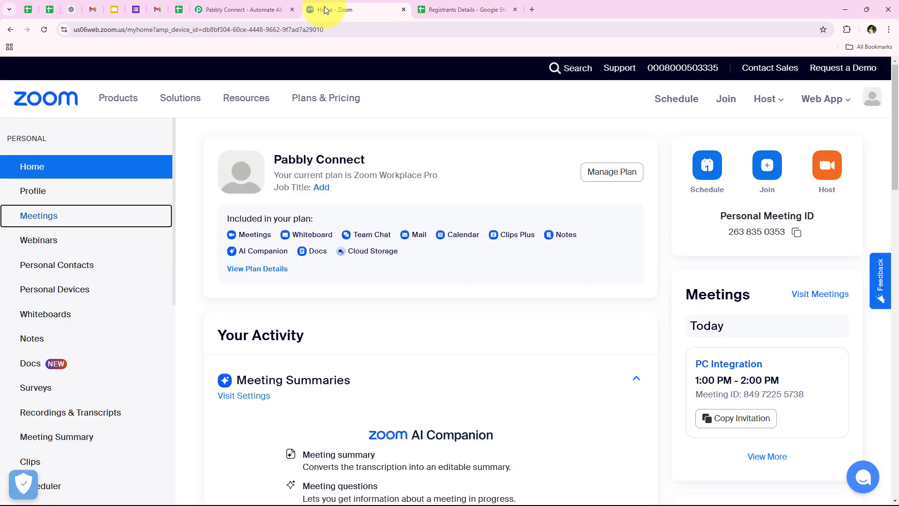
left_click(475, 10)
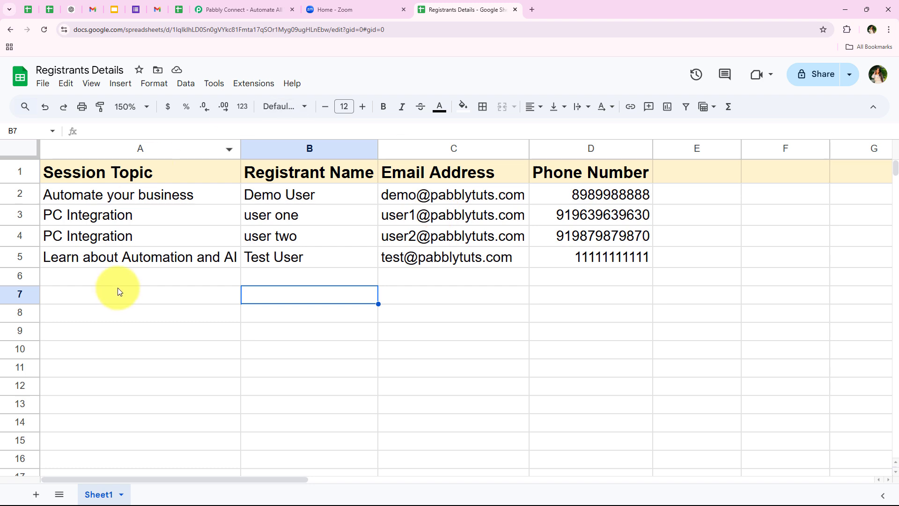
left_click_drag(155, 261, 575, 275)
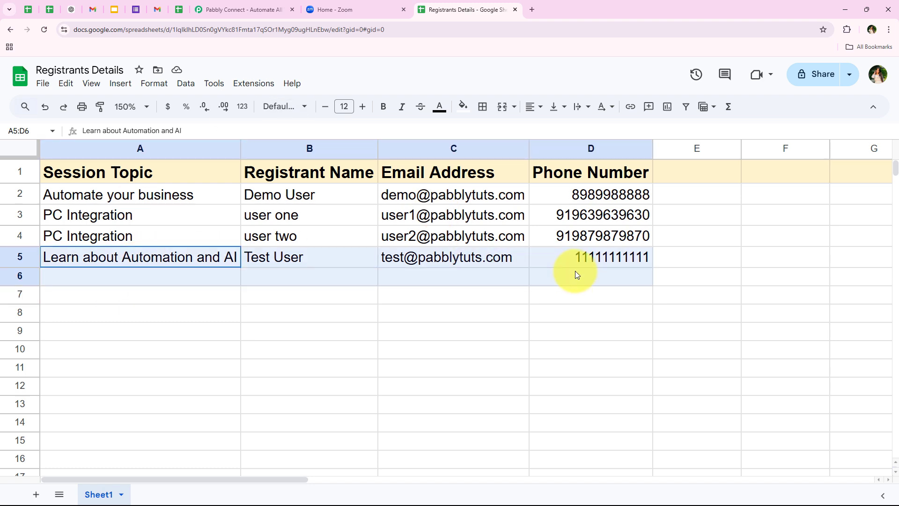
Switch to the Pabbly Connect website and sign in to the existing account.
left_click(251, 6)
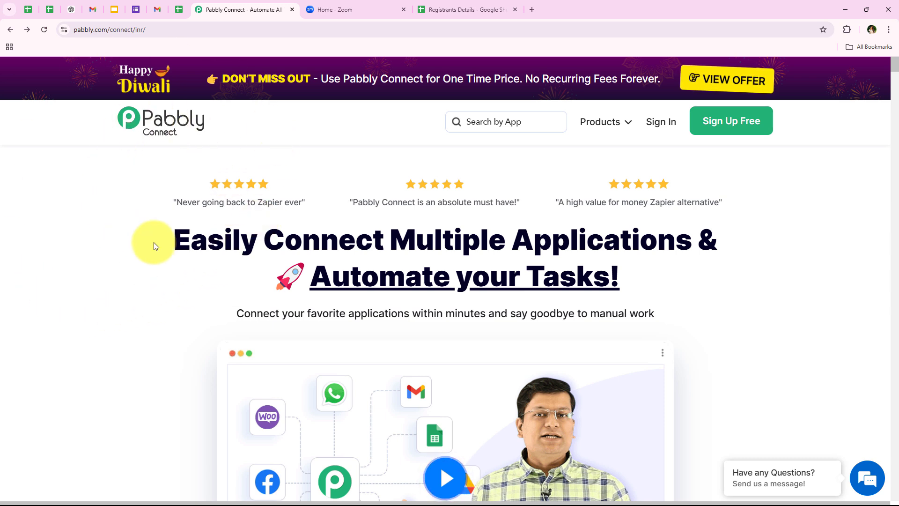
left_click(219, 30)
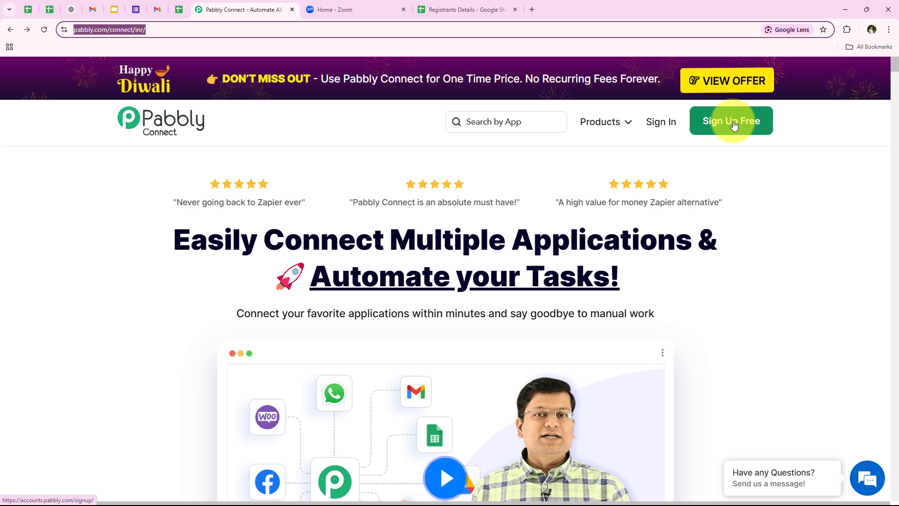
left_click(663, 127)
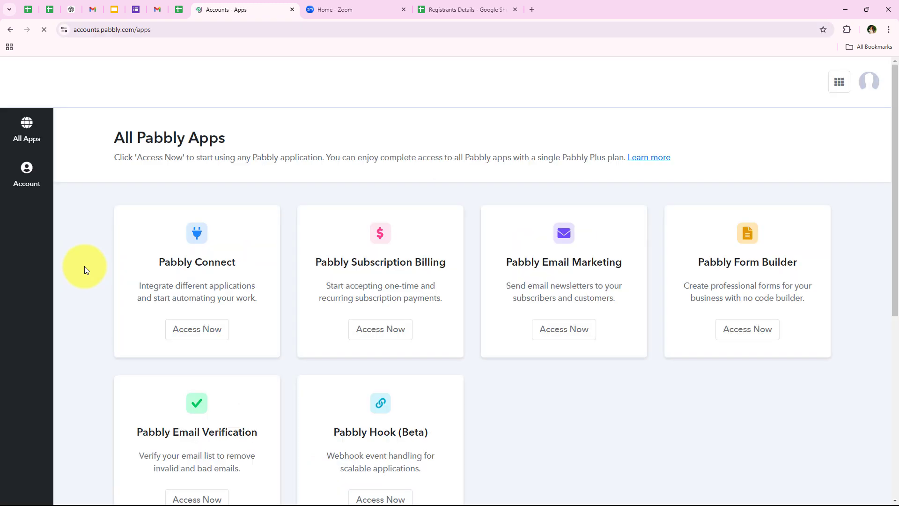
Open the Pabbly Connect application from the list of all Pabbly apps.
triple_click(191, 133)
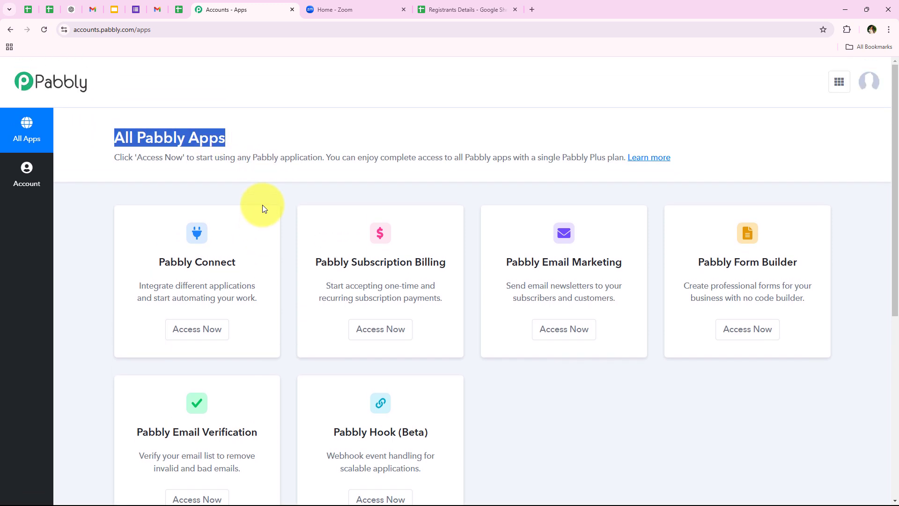
left_click_drag(149, 283, 235, 254)
left_click_drag(176, 285, 257, 286)
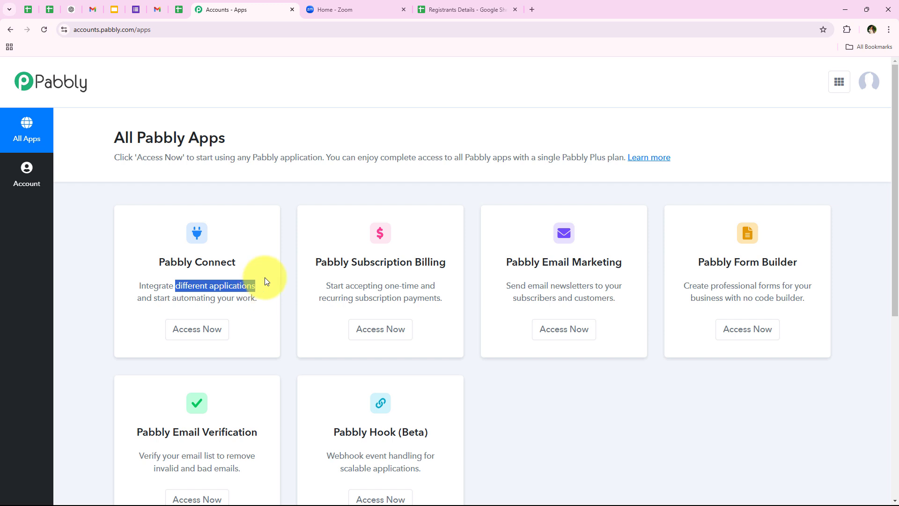
left_click(196, 338)
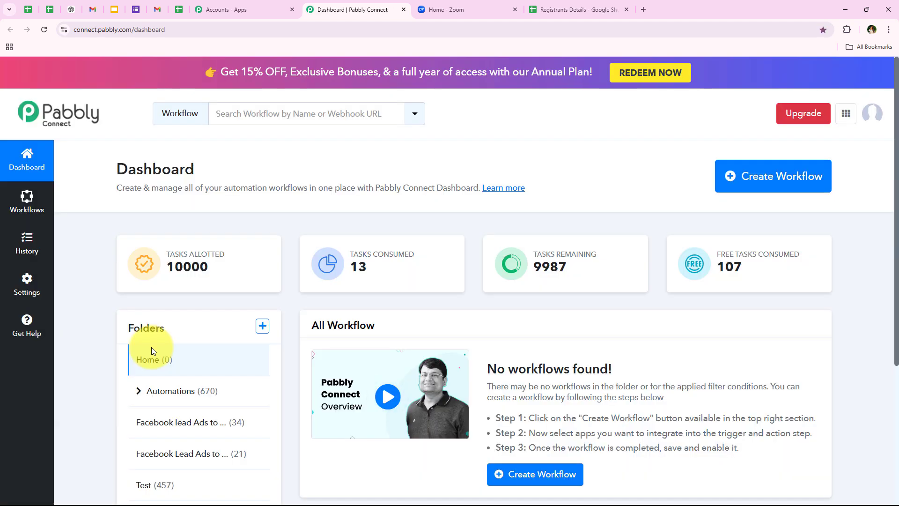
Start a new workflow from the dashboard and choose Automations as its folder.
left_click_drag(110, 160, 195, 163)
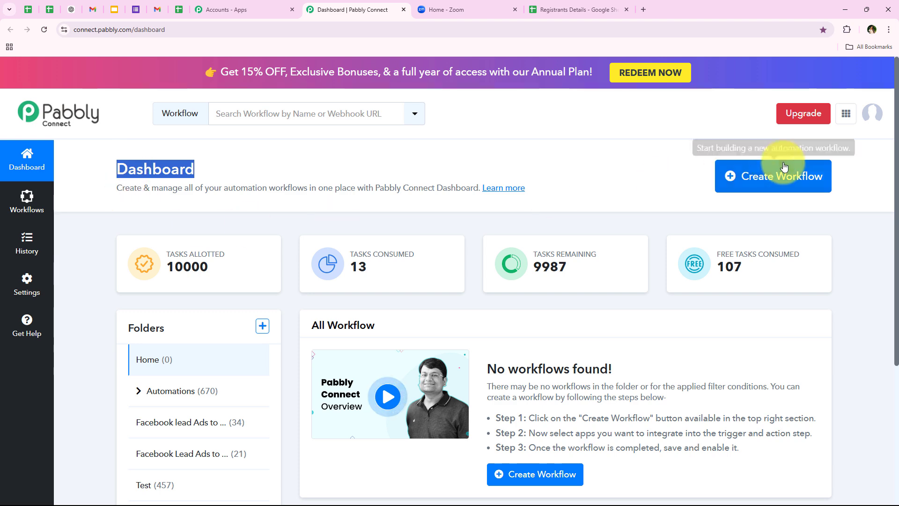
left_click(753, 175)
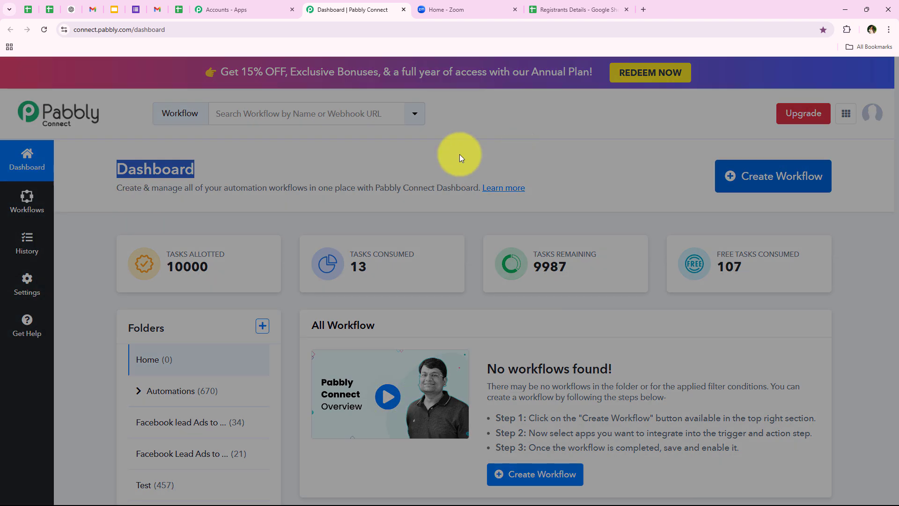
left_click_drag(307, 229, 406, 231)
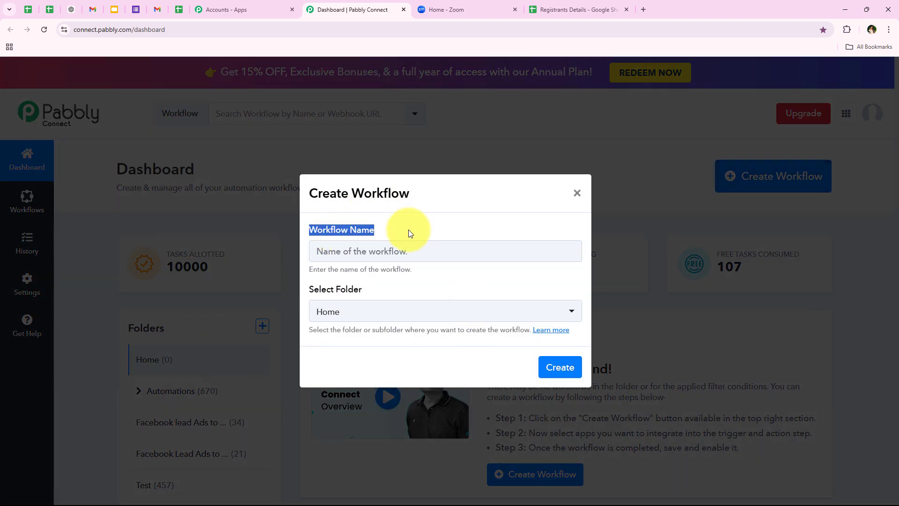
left_click_drag(306, 289, 370, 287)
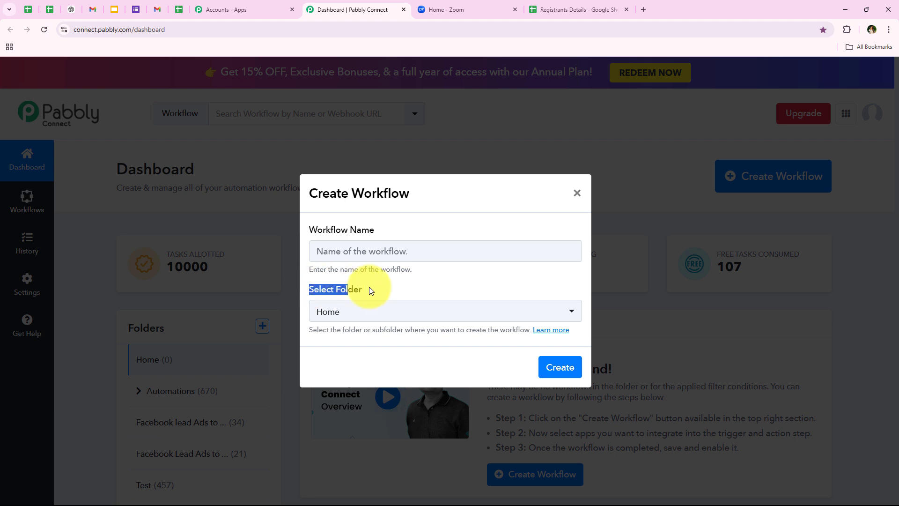
left_click(380, 316)
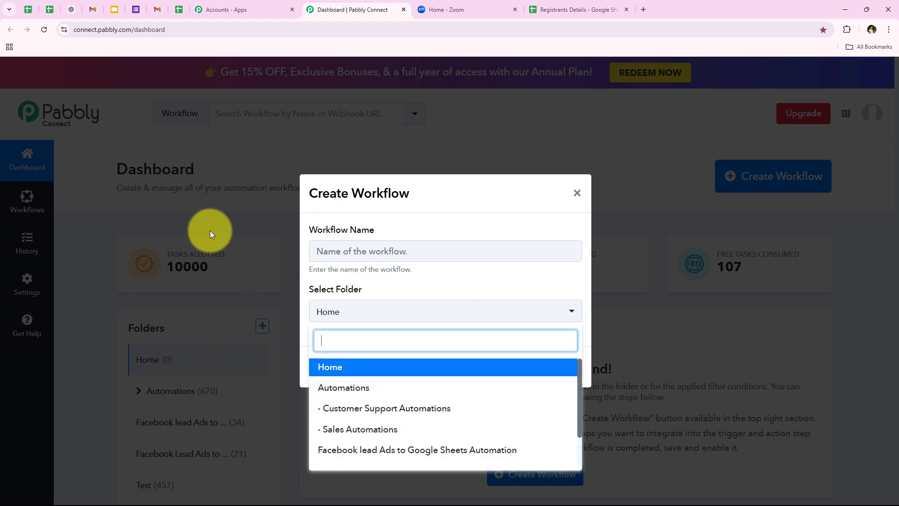
scroll(402, 424, "down", 2)
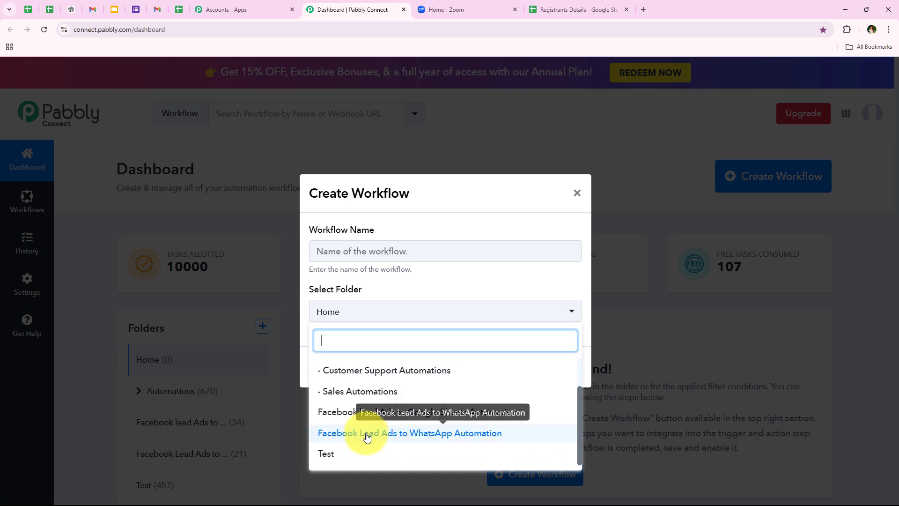
scroll(356, 424, "up", 2)
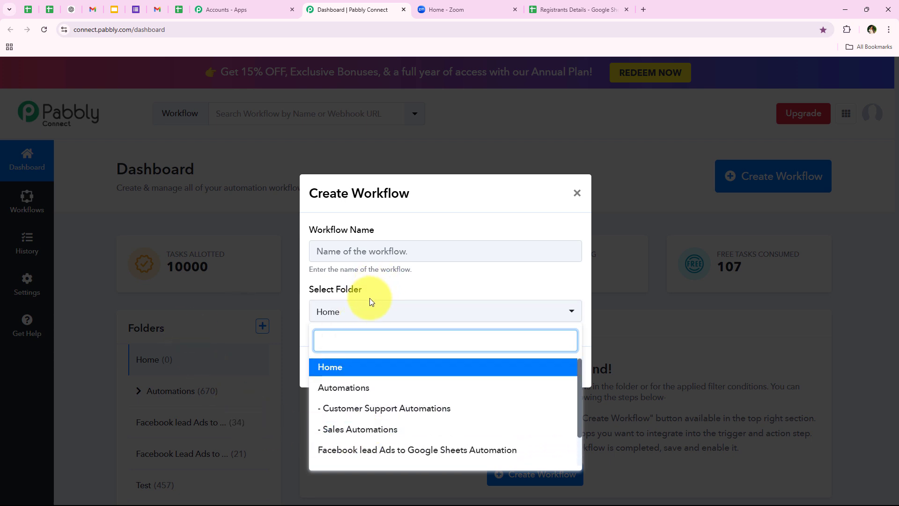
left_click(401, 392)
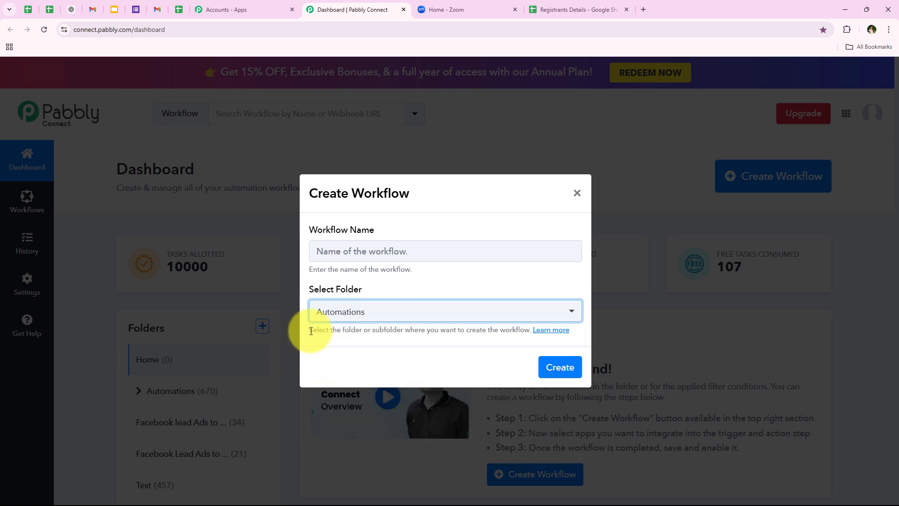
left_click_drag(302, 330, 404, 330)
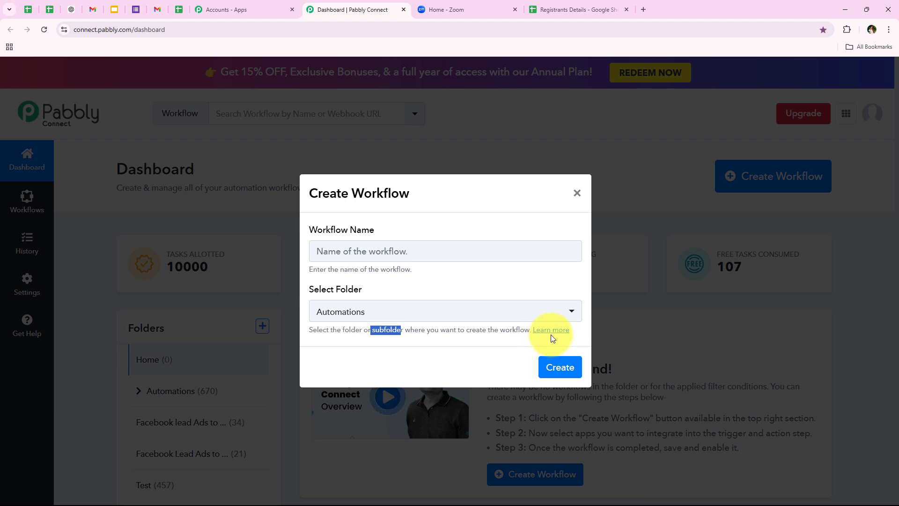
left_click(349, 359)
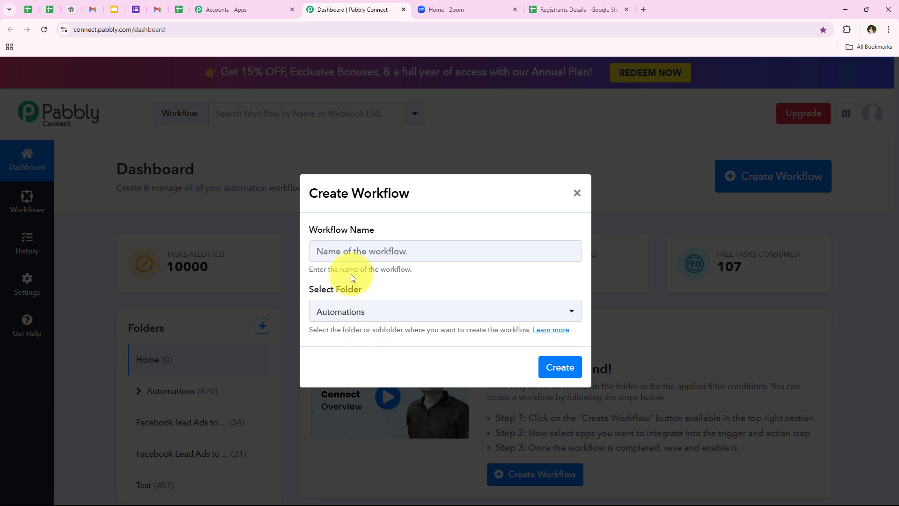
Name the workflow "How to Automatically Add Zoom Registrants Details in Google Sheets | Zoom to Google Sheets" and create it.
left_click_drag(310, 229, 381, 233)
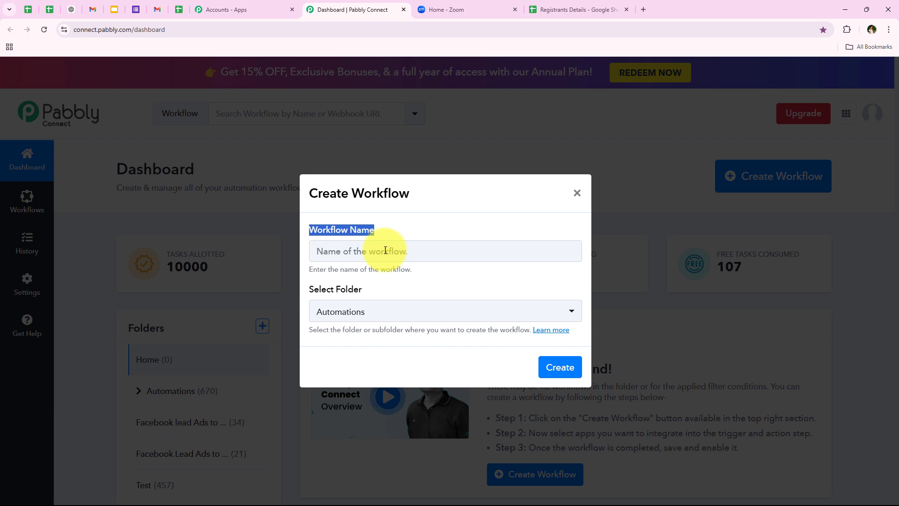
left_click(383, 251)
key("ctrl+v")
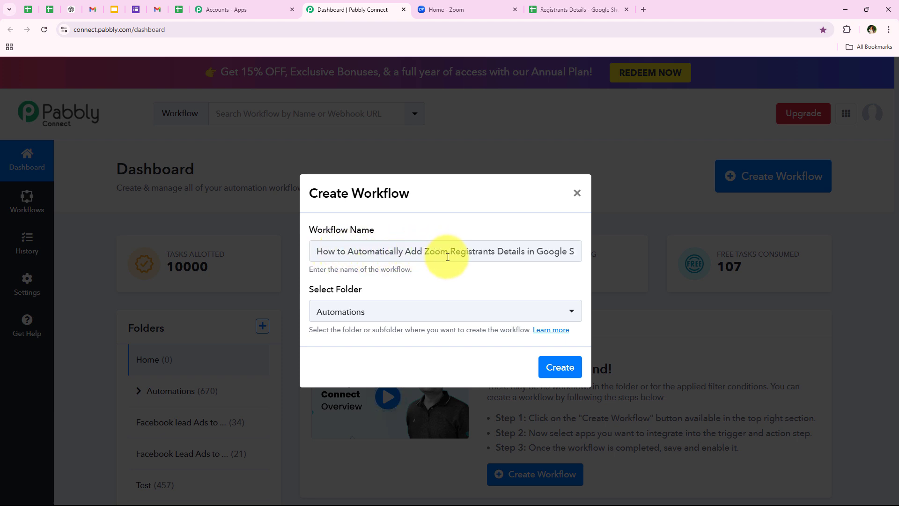
left_click_drag(449, 252, 560, 296)
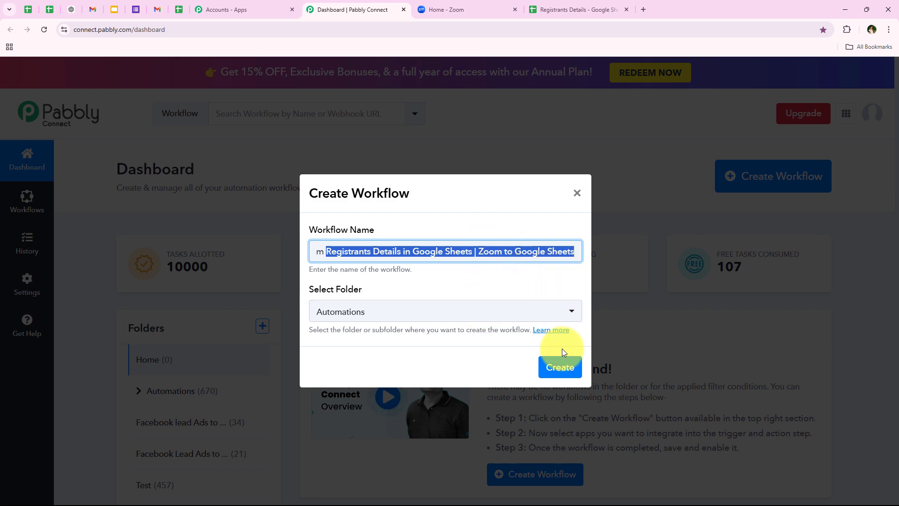
left_click(561, 364)
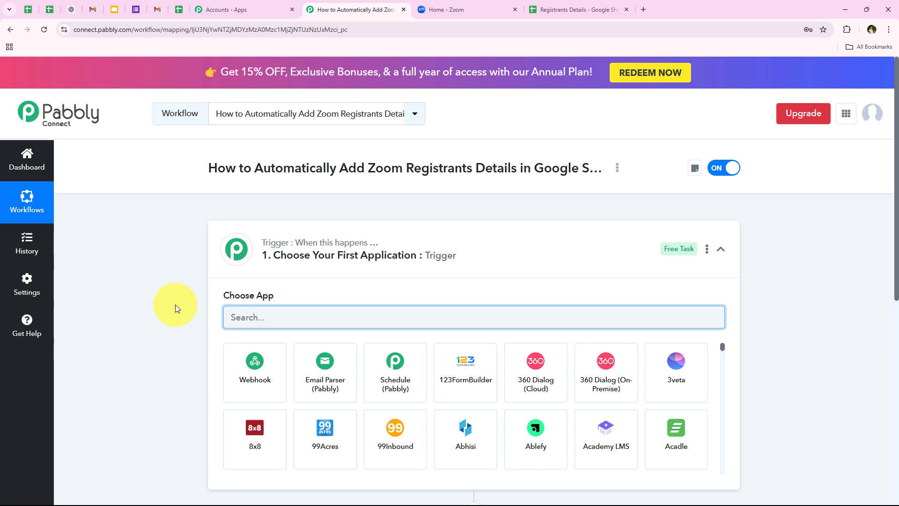
left_click(466, 251)
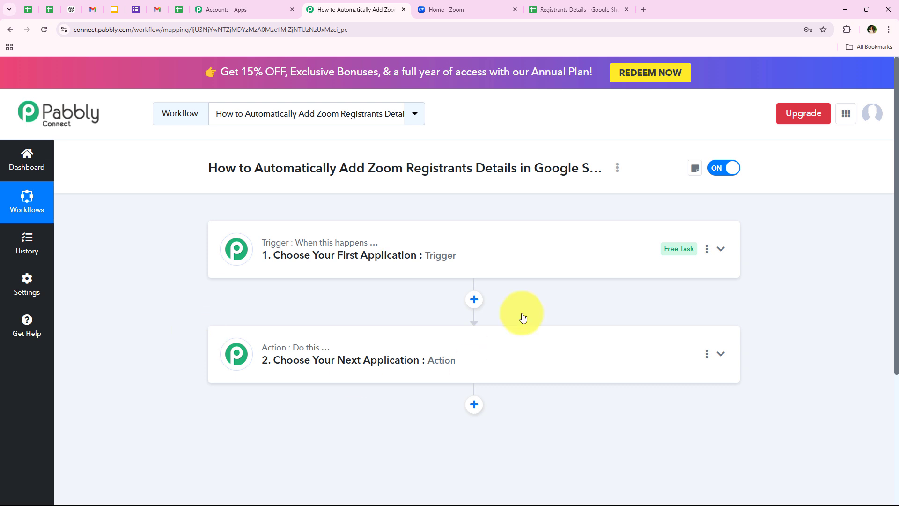
left_click(298, 264)
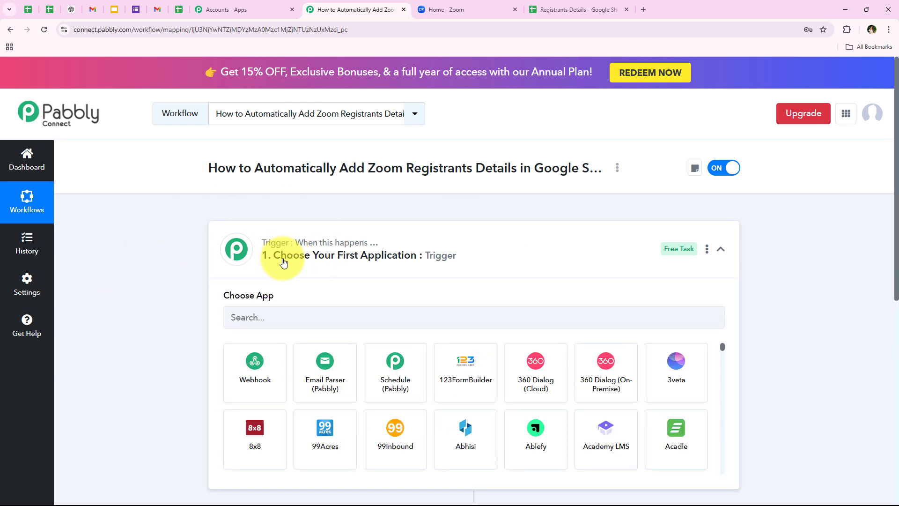
Search the trigger apps for Zoom and choose Zoom (Triggers) as the workflow's first application.
left_click(256, 316)
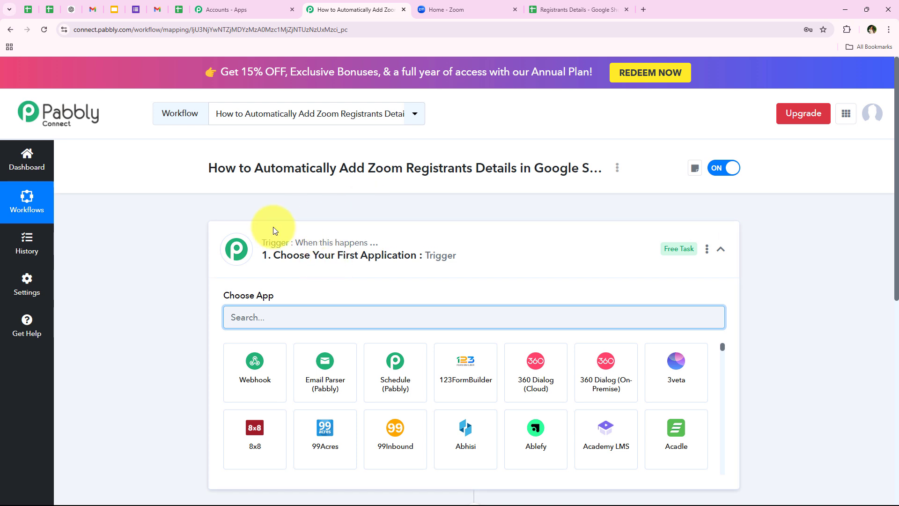
type("Z")
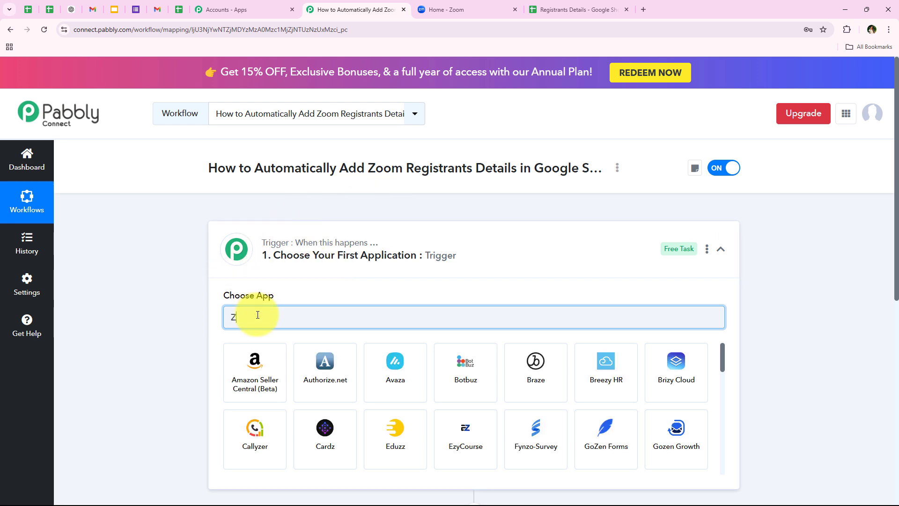
type("oom")
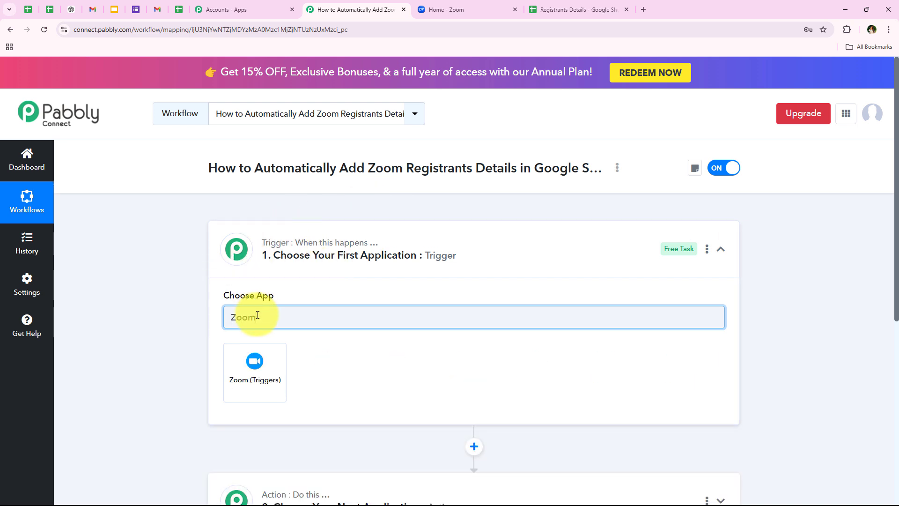
left_click(254, 358)
Set the Zoom trigger's event to Configure Webhook.
scroll(159, 304, "down", 1)
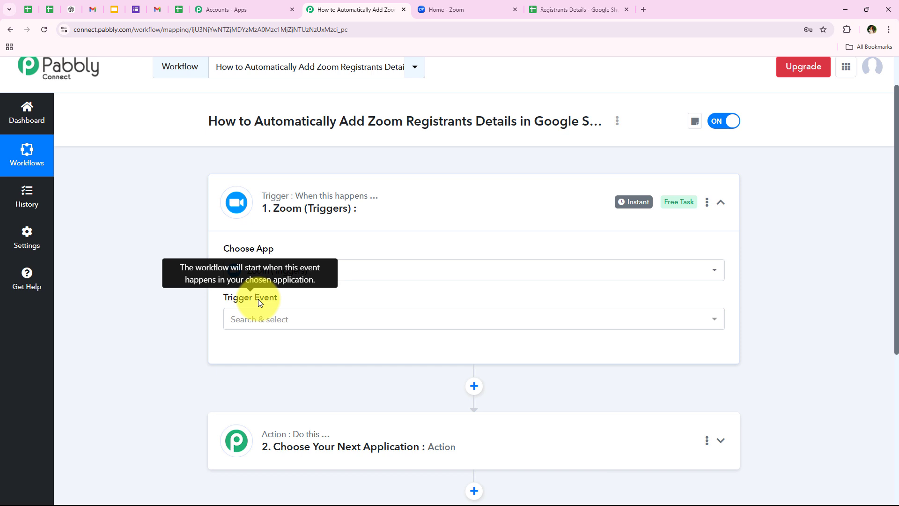
left_click(243, 319)
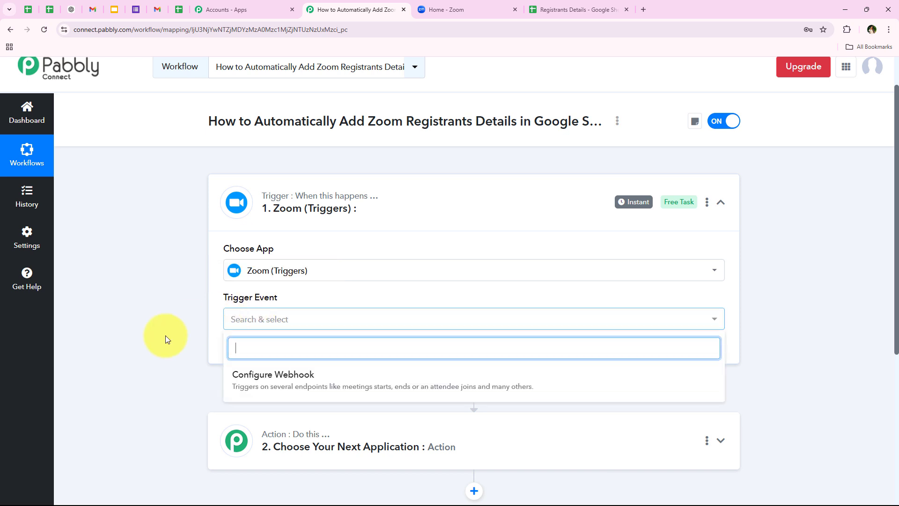
scroll(165, 335, "down", 2)
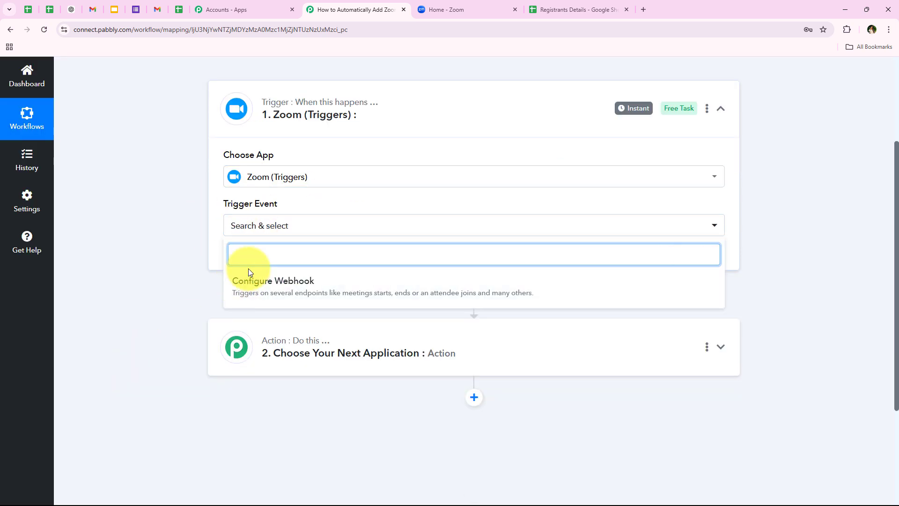
left_click(239, 230)
left_click(238, 228)
left_click(247, 280)
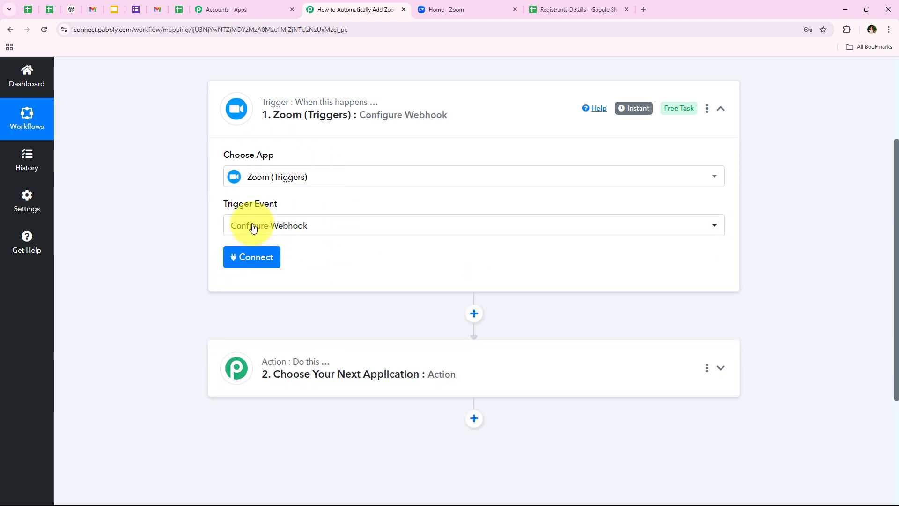
Start connecting a Zoom (Triggers) account to the trigger and choose to add a new connection.
left_click(254, 263)
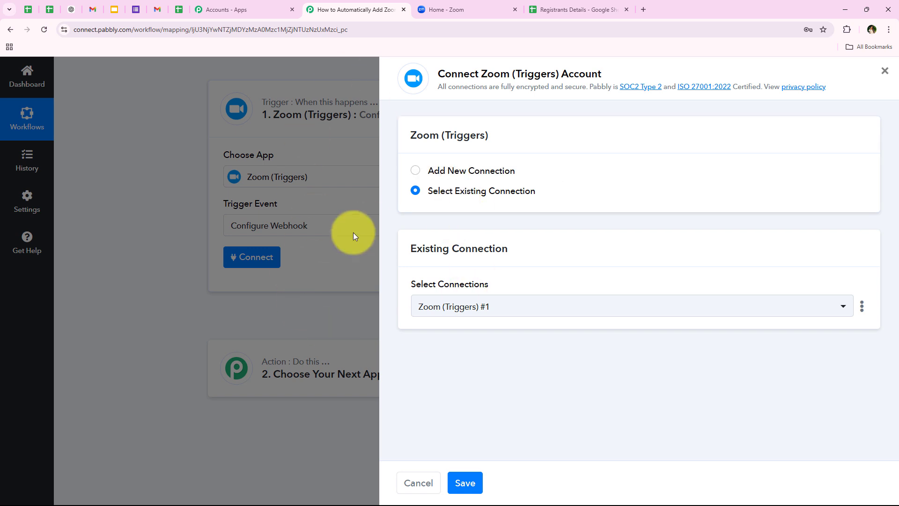
left_click_drag(482, 73, 605, 63)
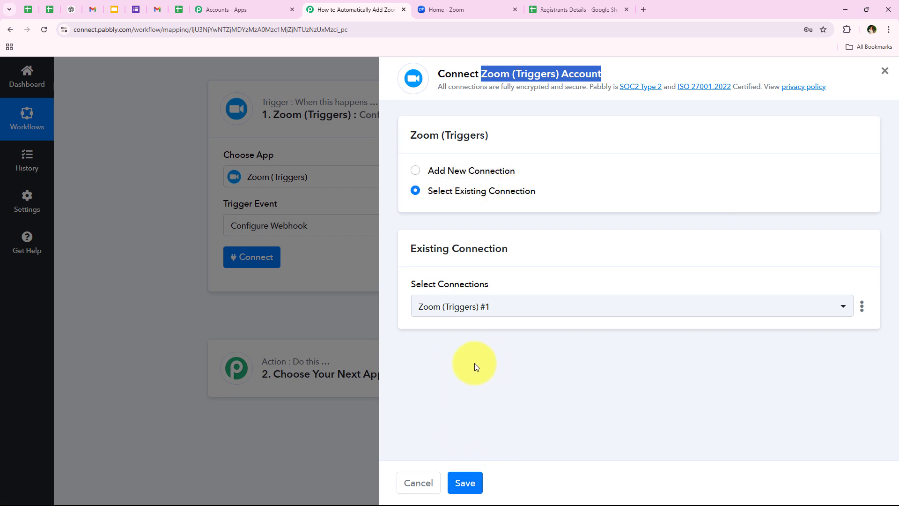
left_click(482, 170)
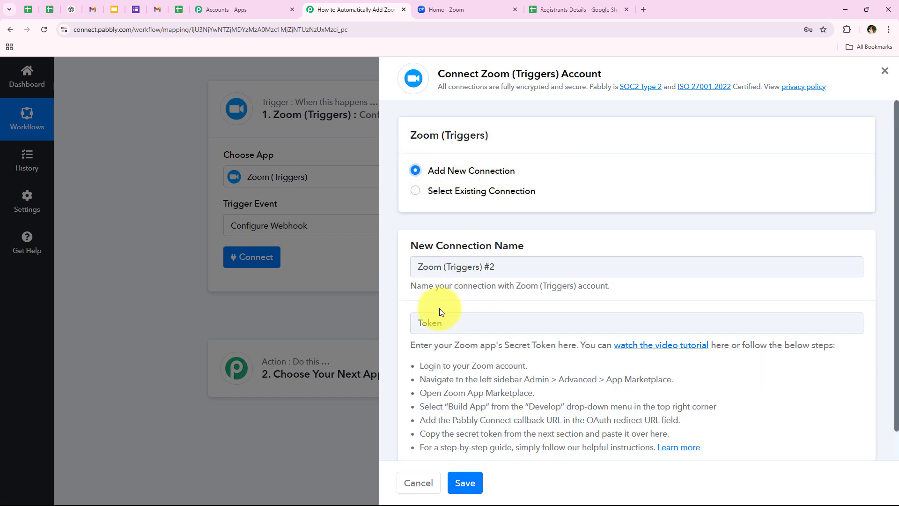
Read the instructions for obtaining the Zoom app's secret token for the new connection.
scroll(638, 390, "down", 1)
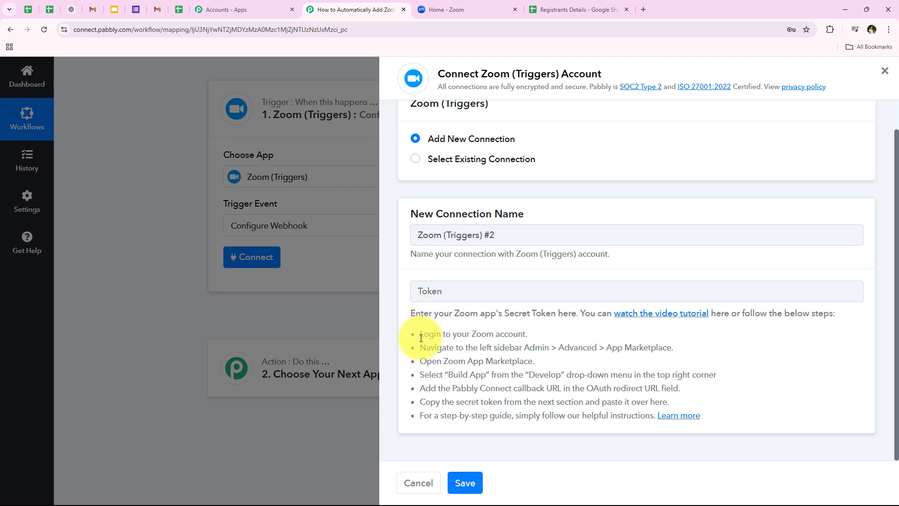
left_click_drag(421, 338, 652, 415)
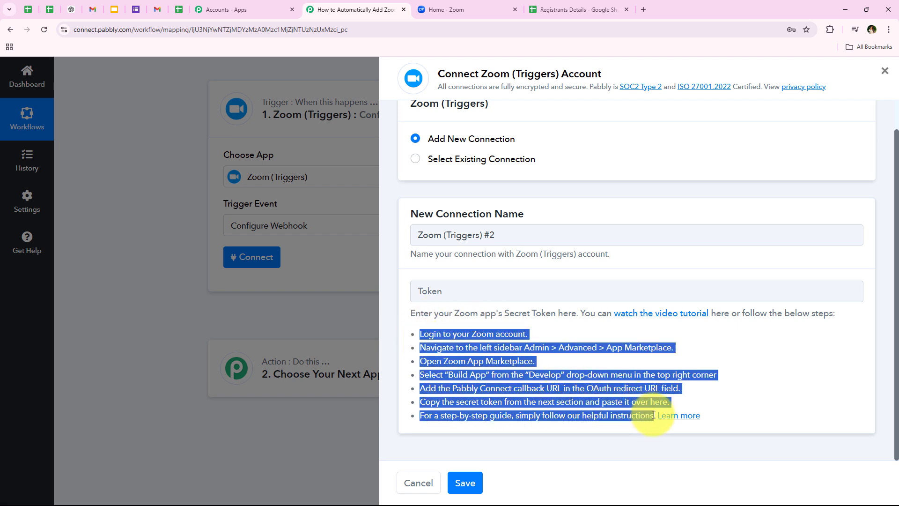
left_click(468, 310)
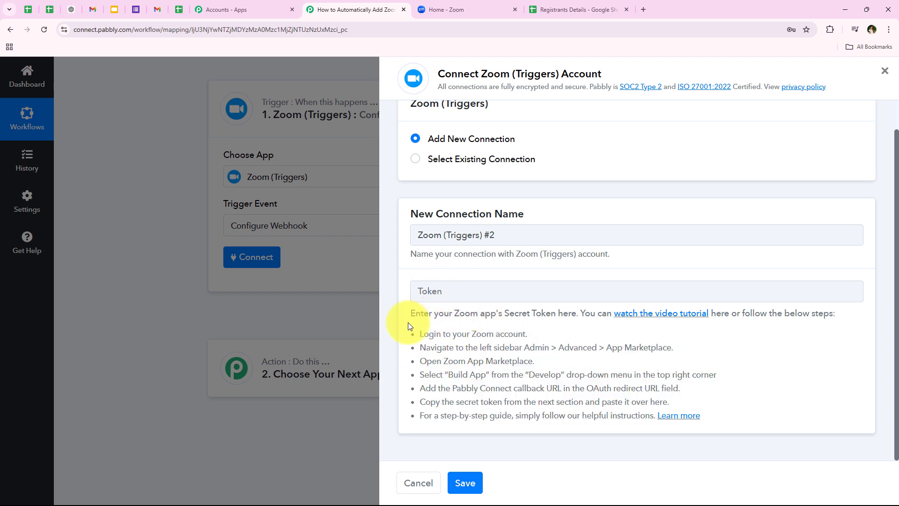
left_click_drag(420, 334, 624, 414)
left_click(428, 343)
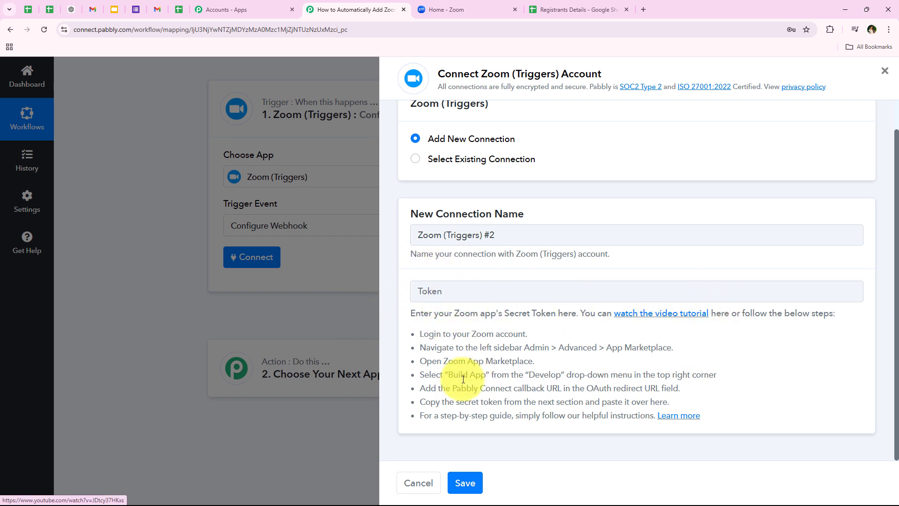
left_click_drag(420, 335, 648, 416)
left_click(519, 379)
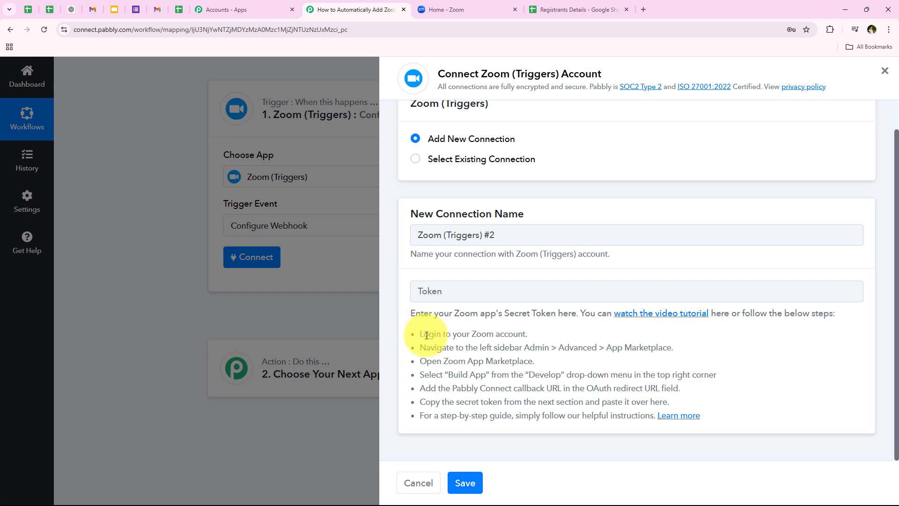
left_click_drag(420, 335, 653, 351)
left_click(652, 351)
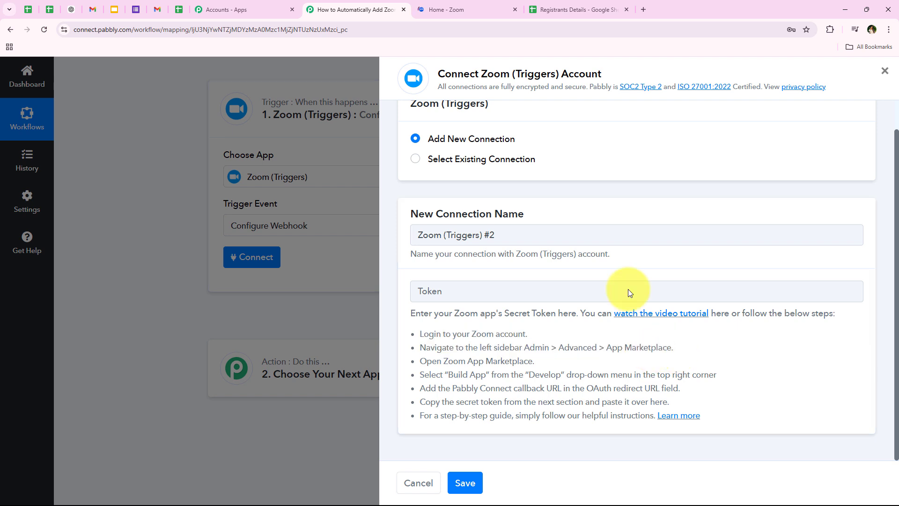
Switch to the Zoom account and open the App Marketplace from its advanced admin options.
left_click(442, 8)
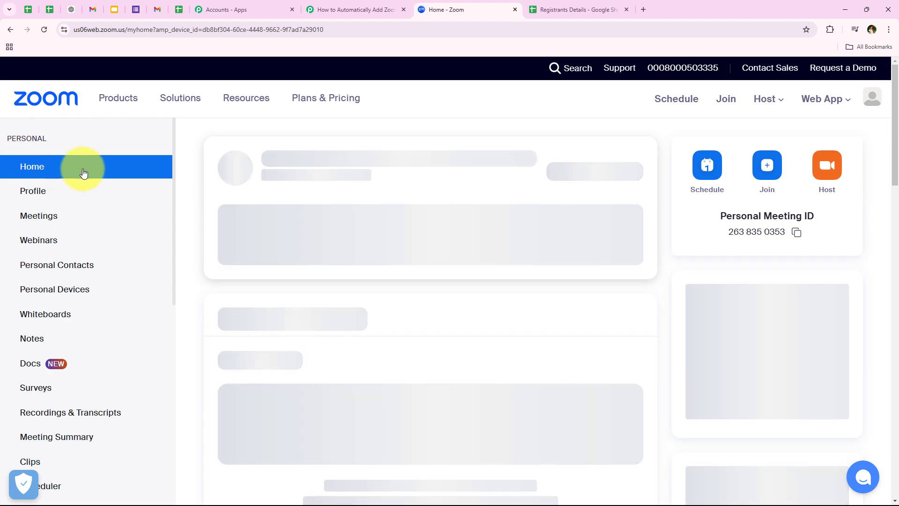
scroll(89, 309, "down", 7)
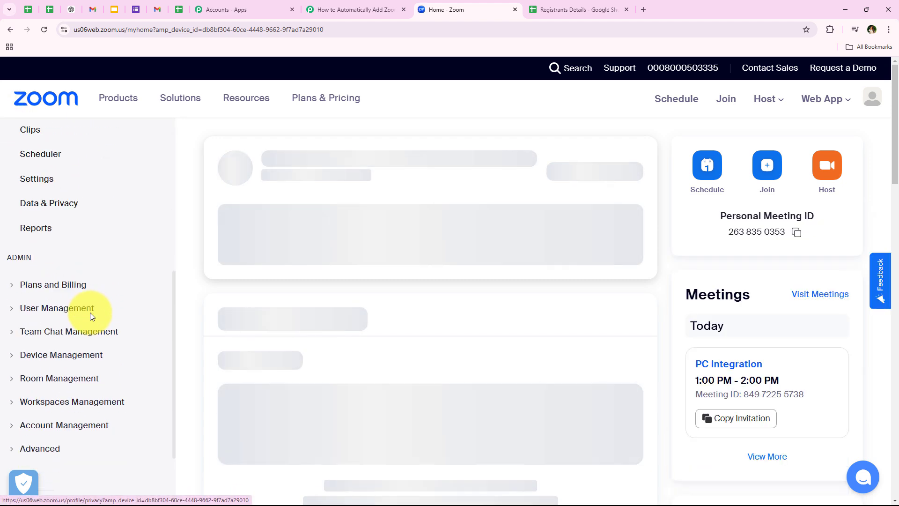
scroll(89, 313, "down", 3)
scroll(56, 346, "down", 1)
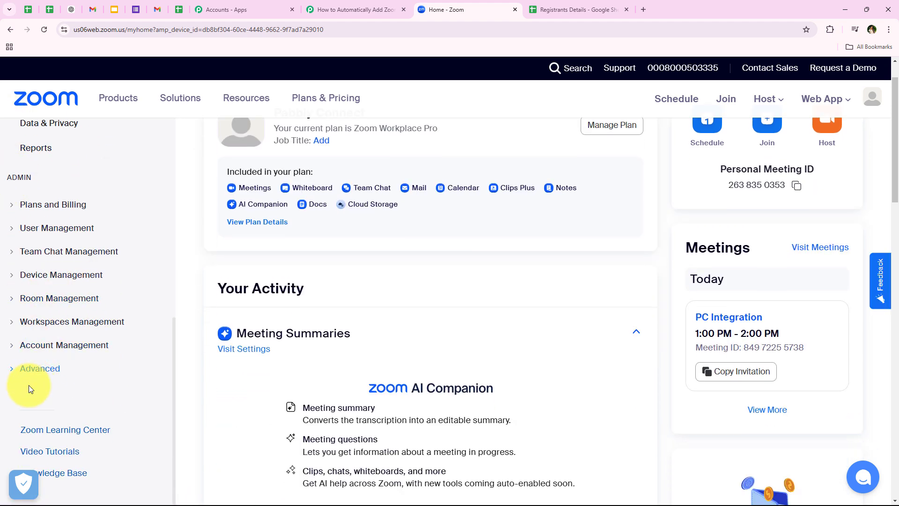
left_click(20, 373)
scroll(41, 355, "down", 2)
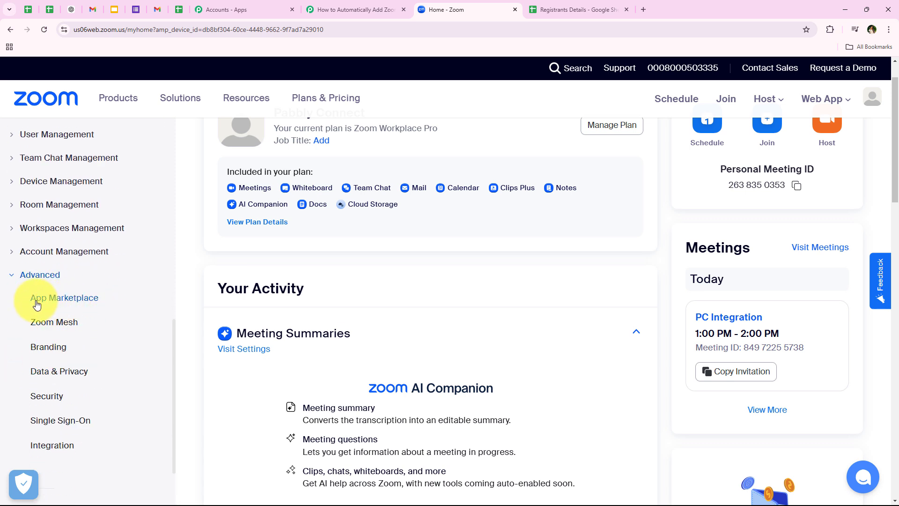
left_click(86, 302)
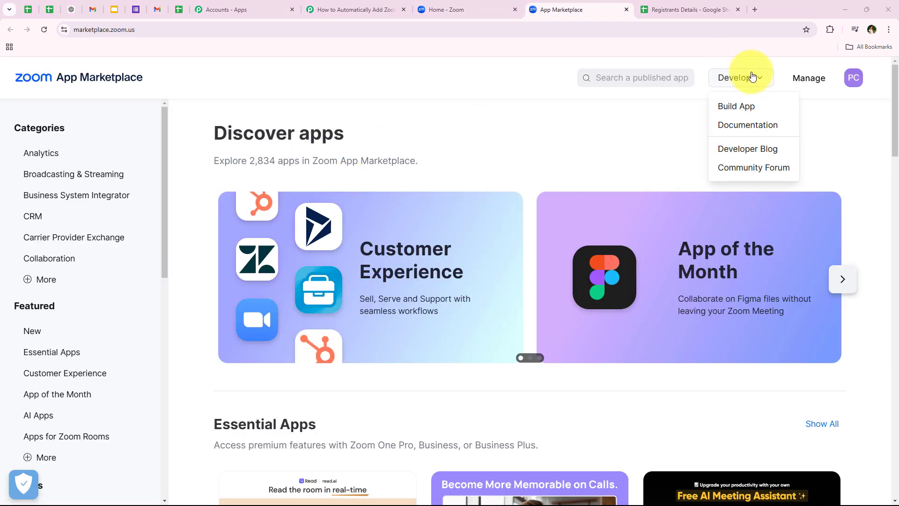
Build a new app in the Zoom App Marketplace, choosing General App as its type.
mouse_move(723, 88)
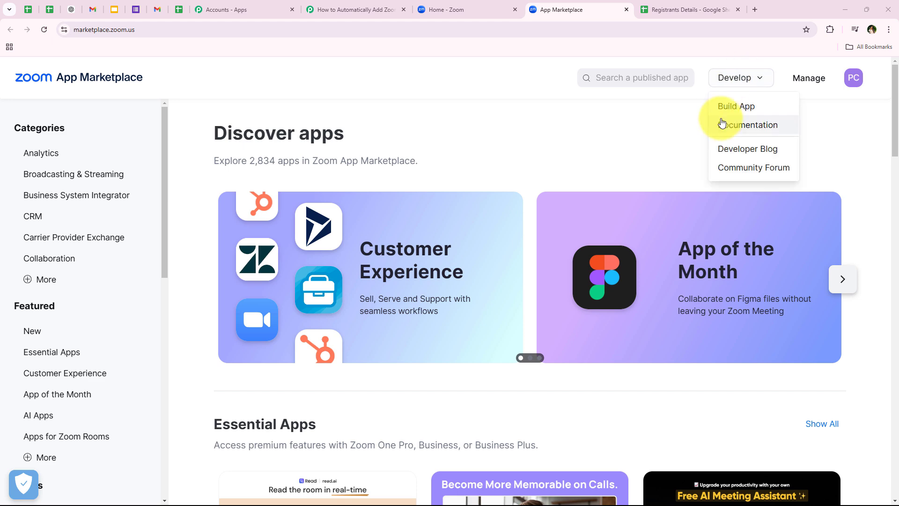
left_click(724, 108)
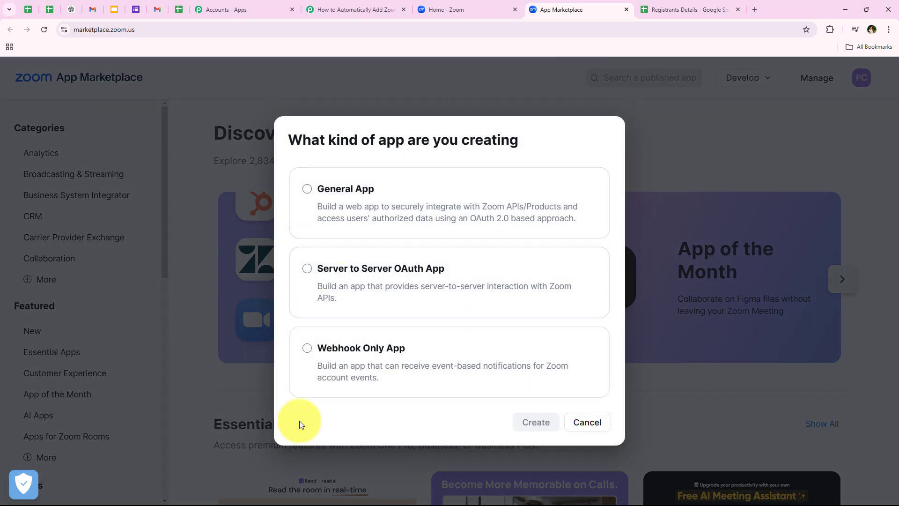
left_click(308, 190)
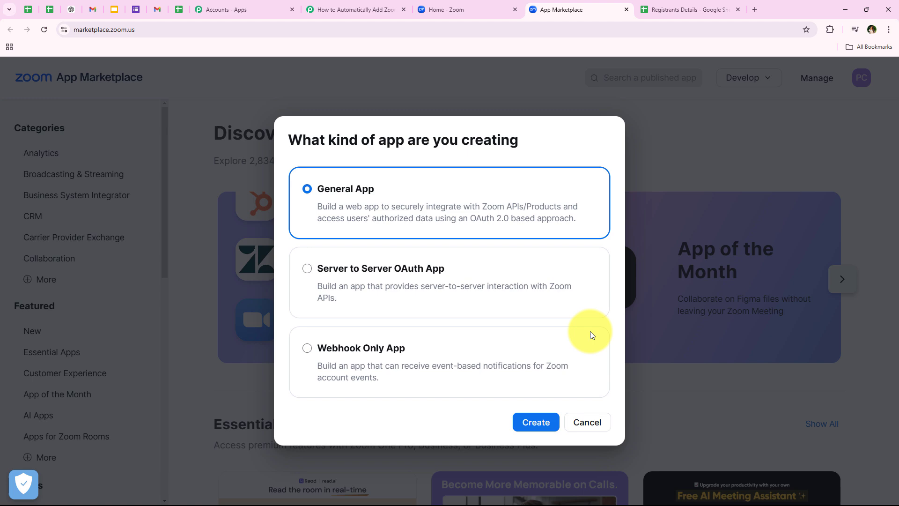
left_click(531, 420)
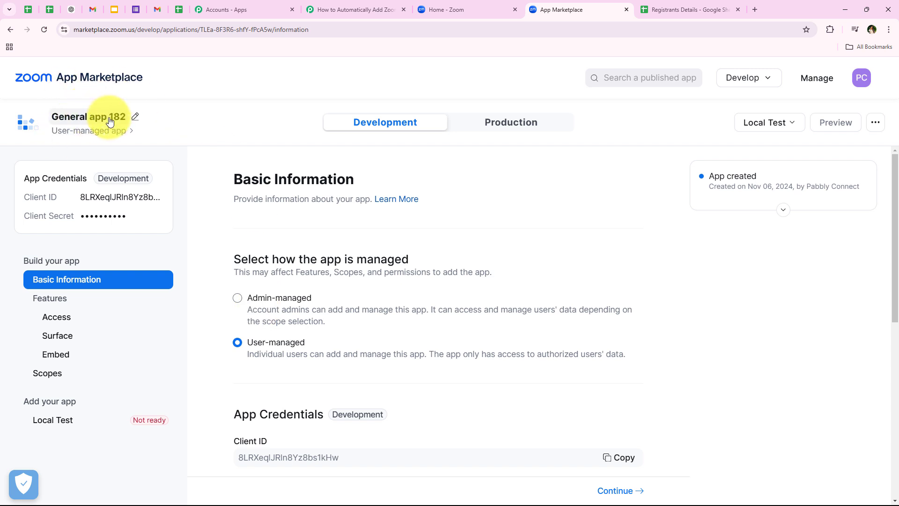
Rename the new Zoom app as "Integration with Google Sheets".
left_click(136, 118)
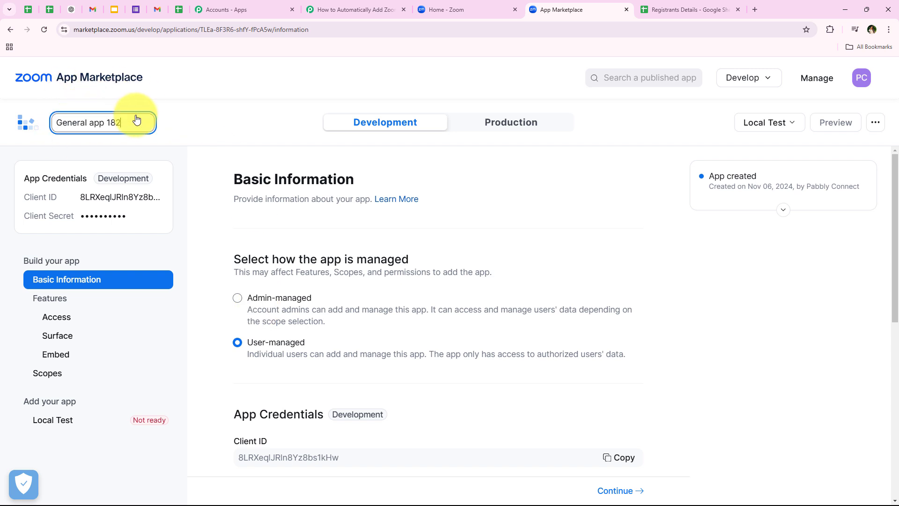
key("ctrl+a")
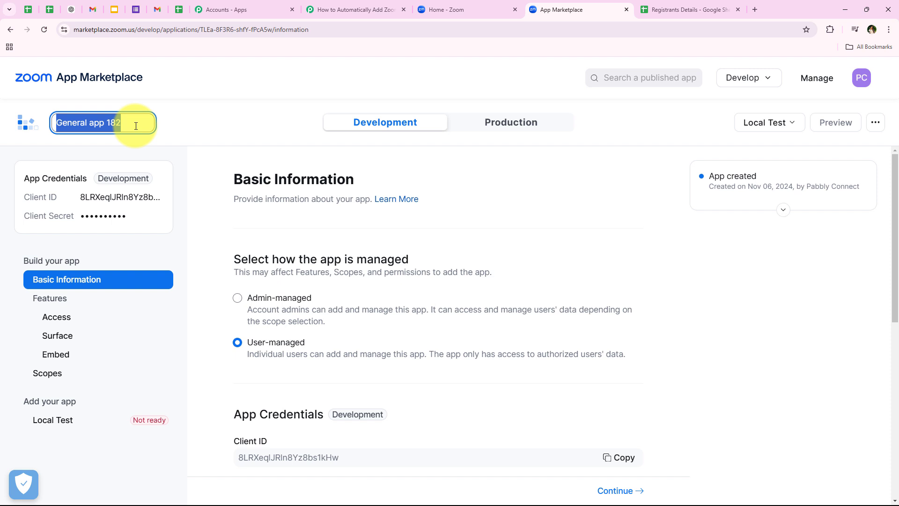
key("BackSpace")
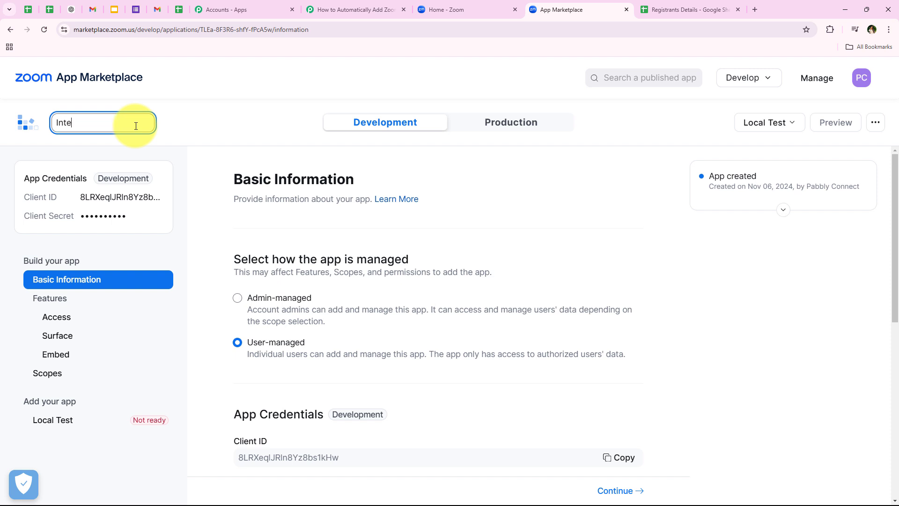
type("Integration with Google Sheets")
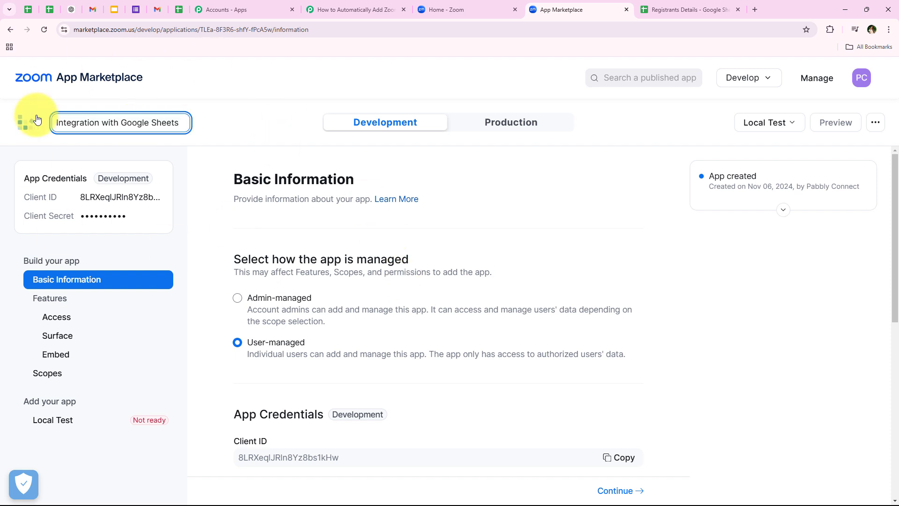
left_click(200, 150)
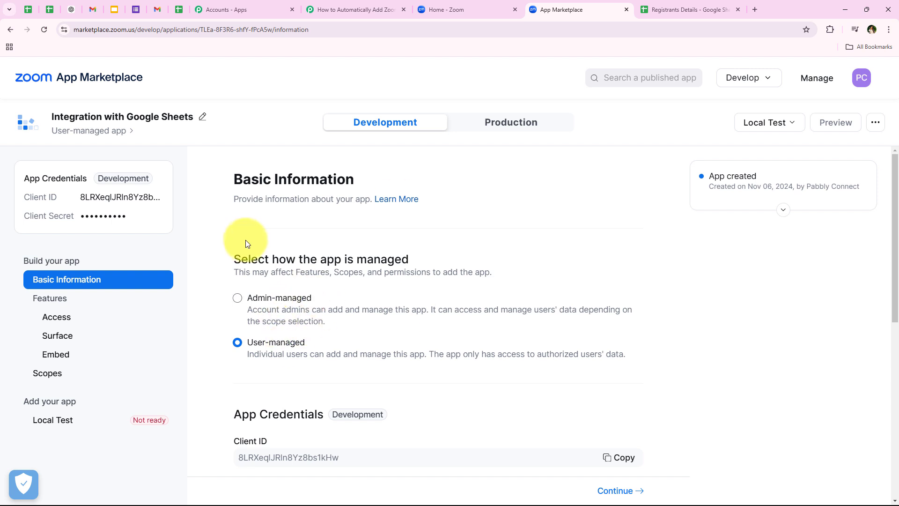
scroll(201, 235, "down", 1)
scroll(200, 235, "down", 7)
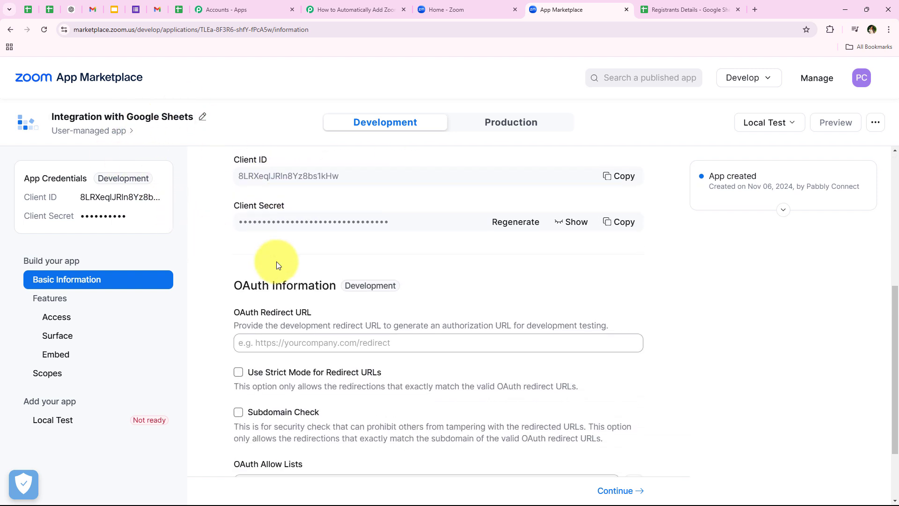
left_click_drag(232, 194, 338, 193)
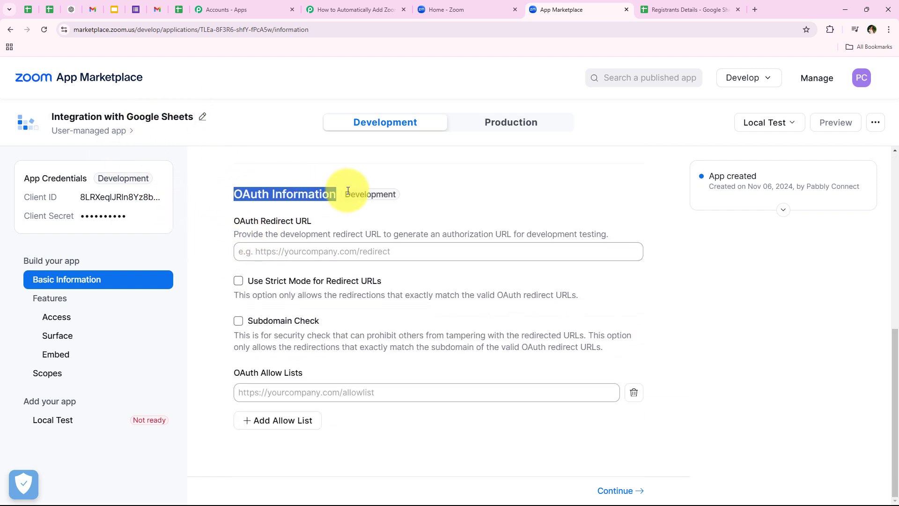
left_click(198, 232)
left_click_drag(233, 221, 304, 221)
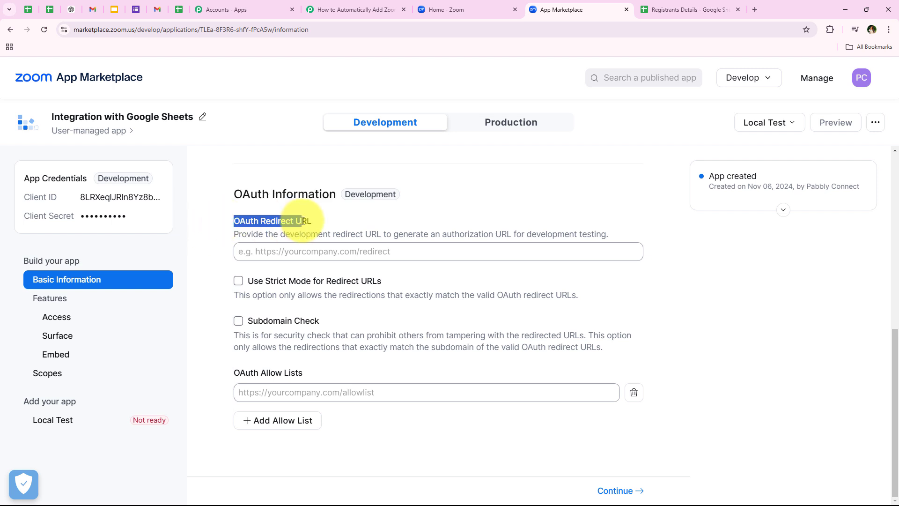
left_click(222, 252)
left_click(306, 255)
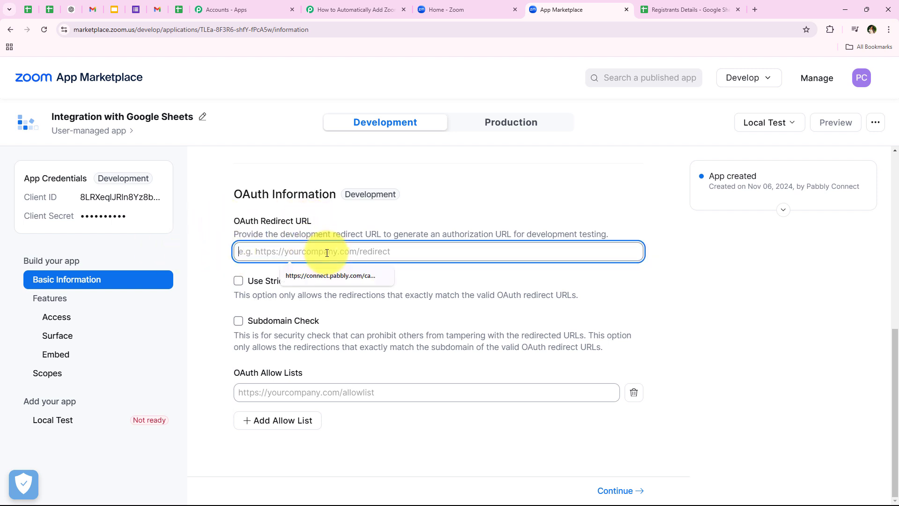
left_click(321, 276)
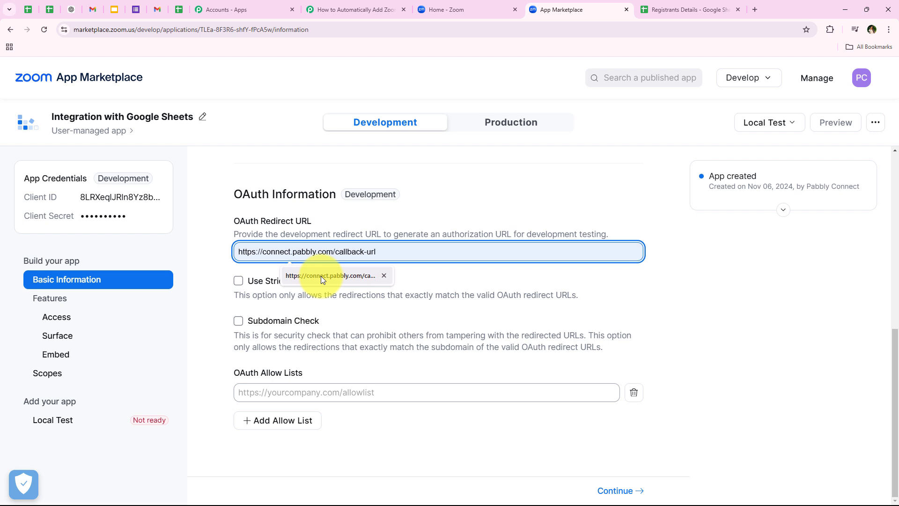
left_click(321, 276)
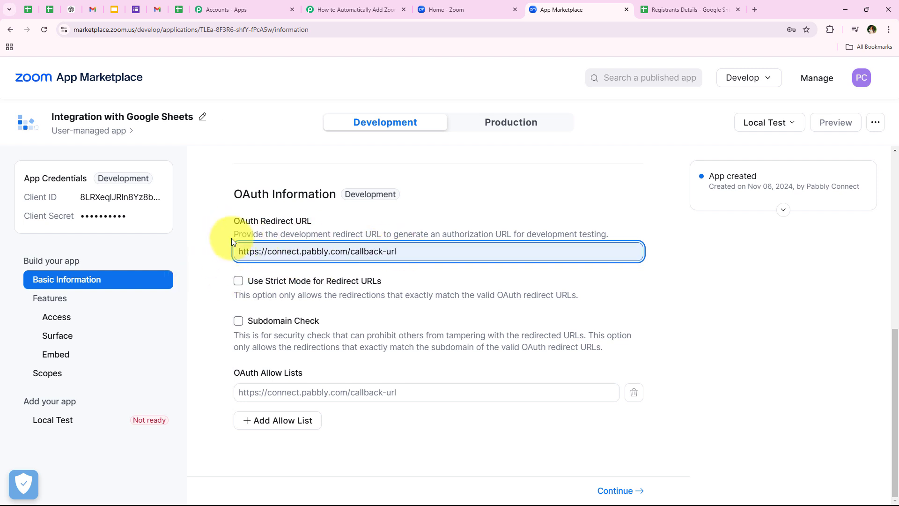
left_click(218, 252)
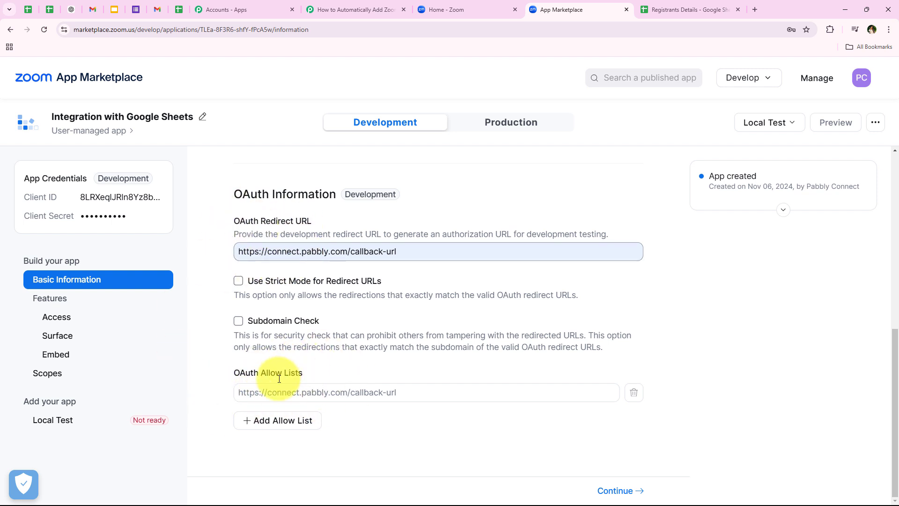
left_click(612, 491)
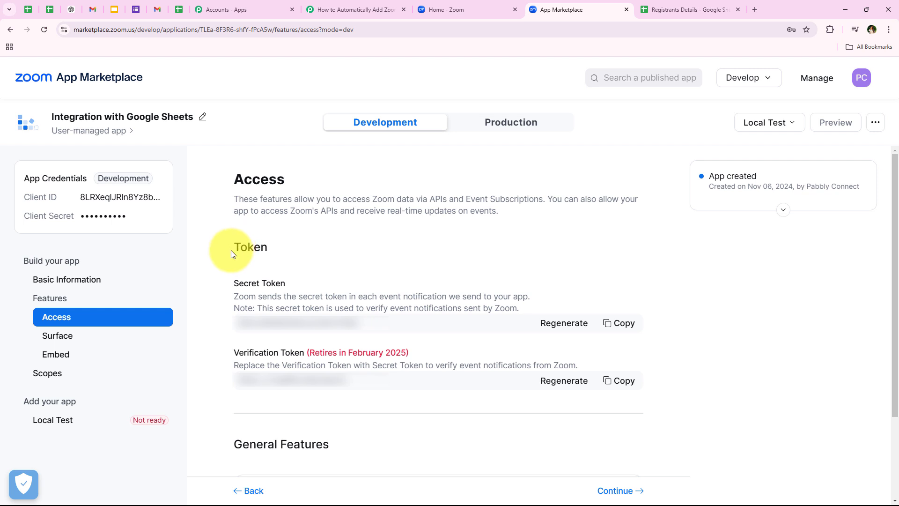
Copy the Zoom app's Secret Token from its Access settings.
left_click_drag(233, 284, 283, 283)
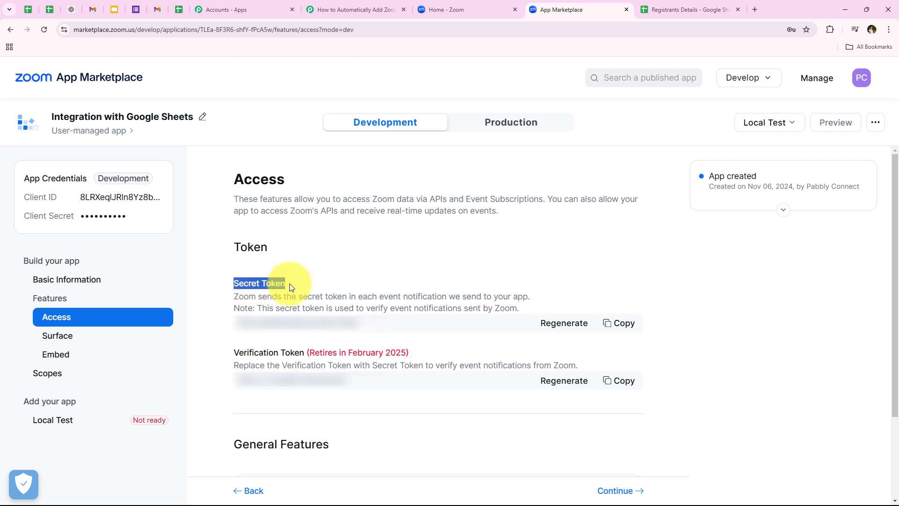
left_click(252, 307)
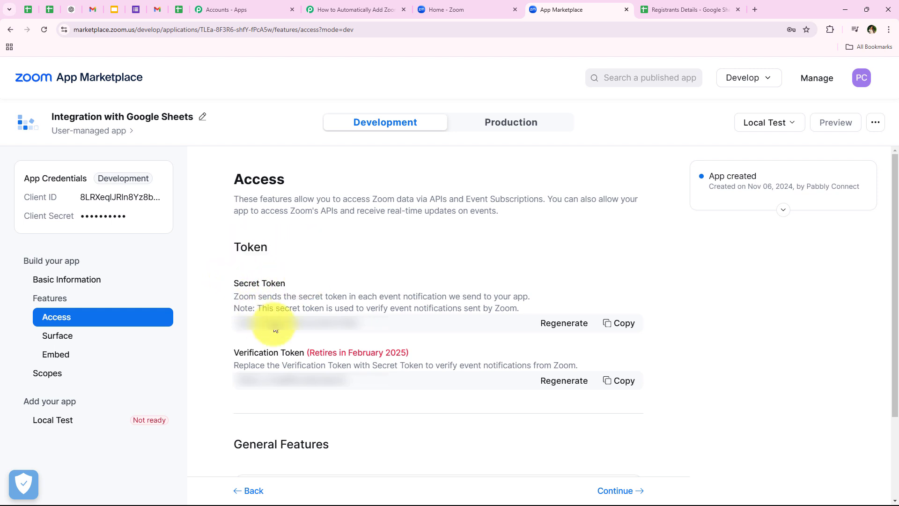
left_click(623, 323)
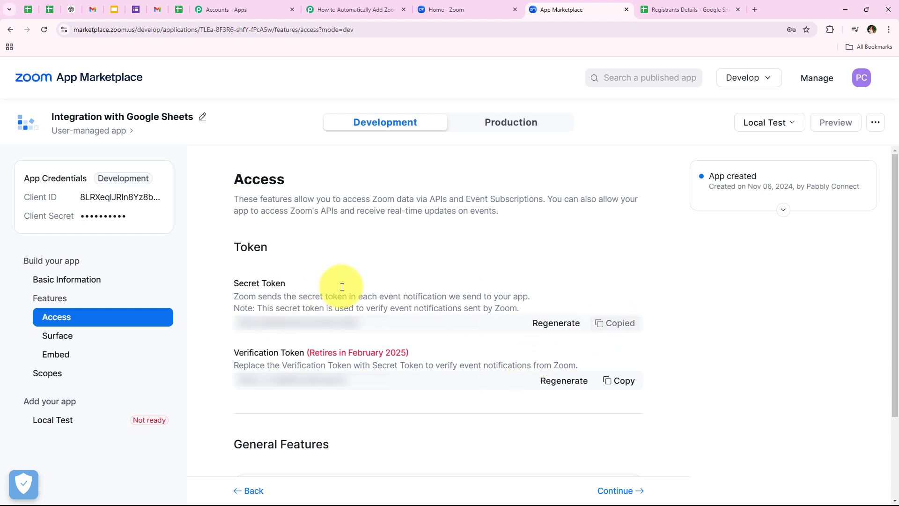
Switch to Pabbly Connect, paste the Secret Token into the new Zoom (Triggers) #2 connection and save it.
left_click(353, 9)
left_click(454, 291)
right_click(454, 291)
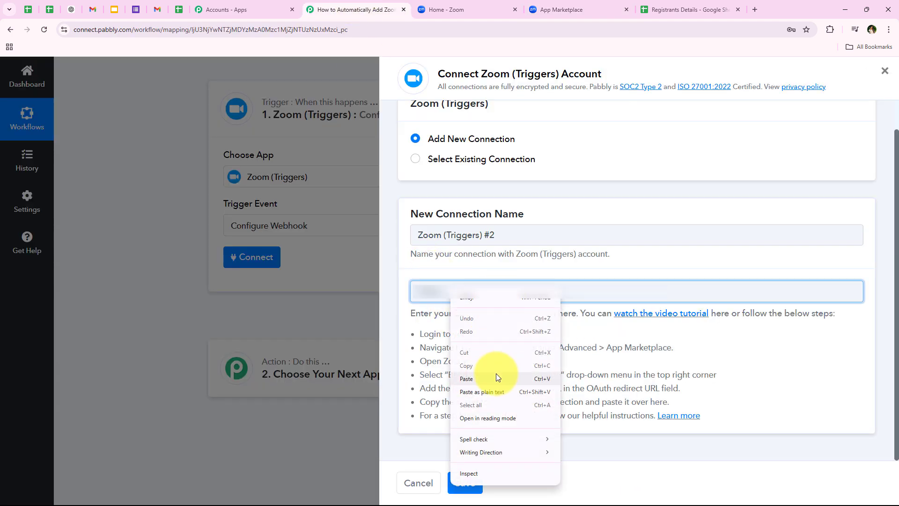
left_click(495, 372)
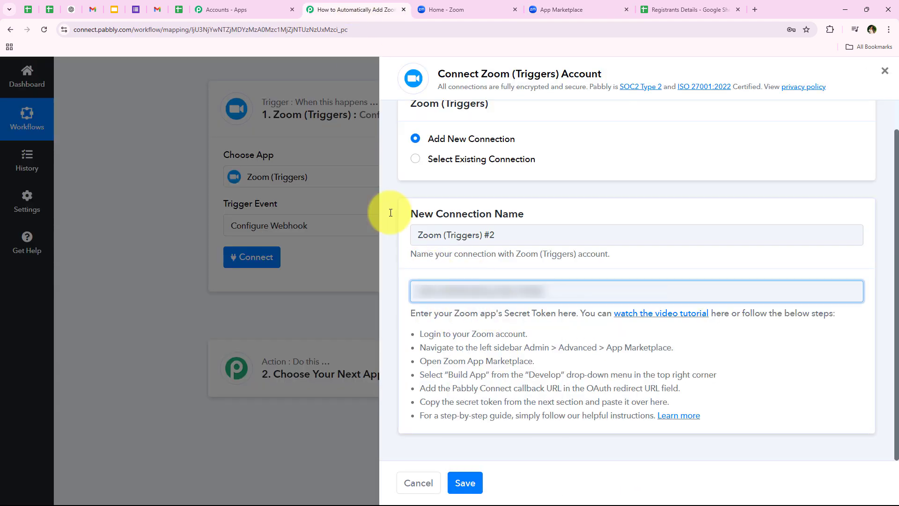
left_click(478, 483)
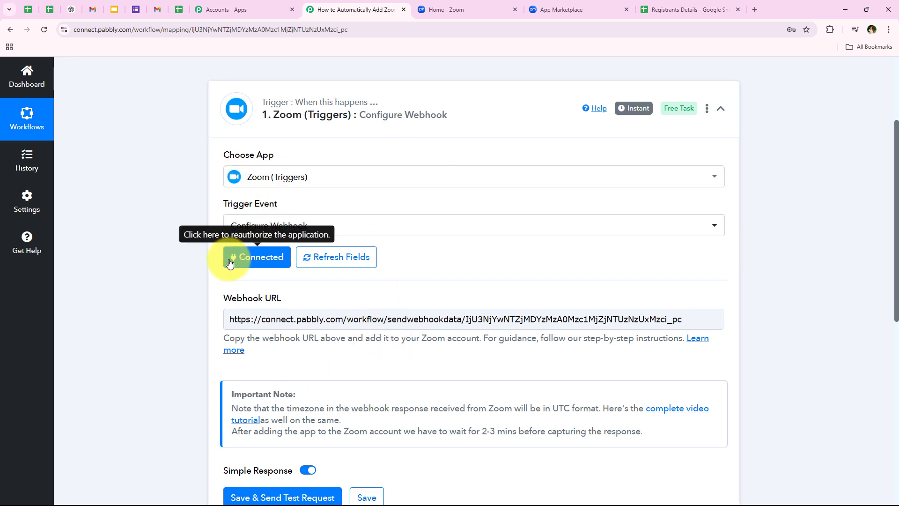
Copy the full Webhook URL of the Zoom trigger step.
scroll(126, 313, "down", 2)
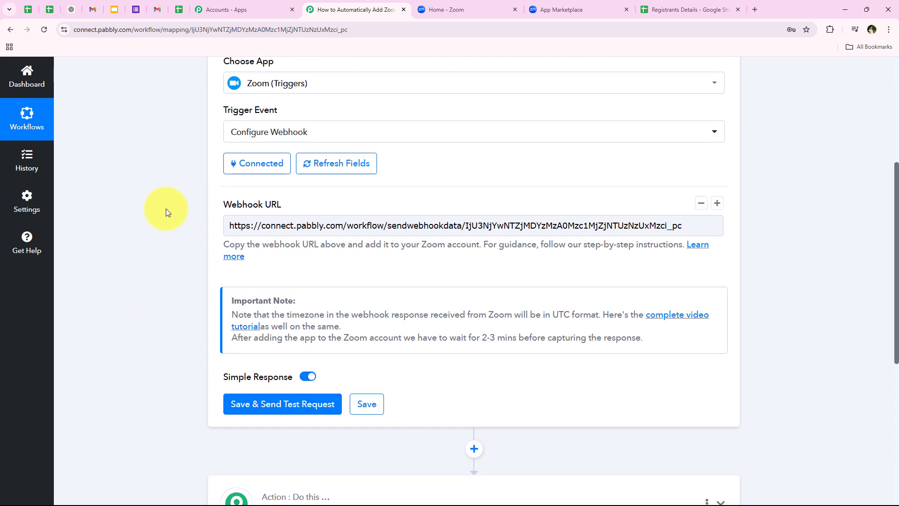
left_click_drag(222, 204, 283, 204)
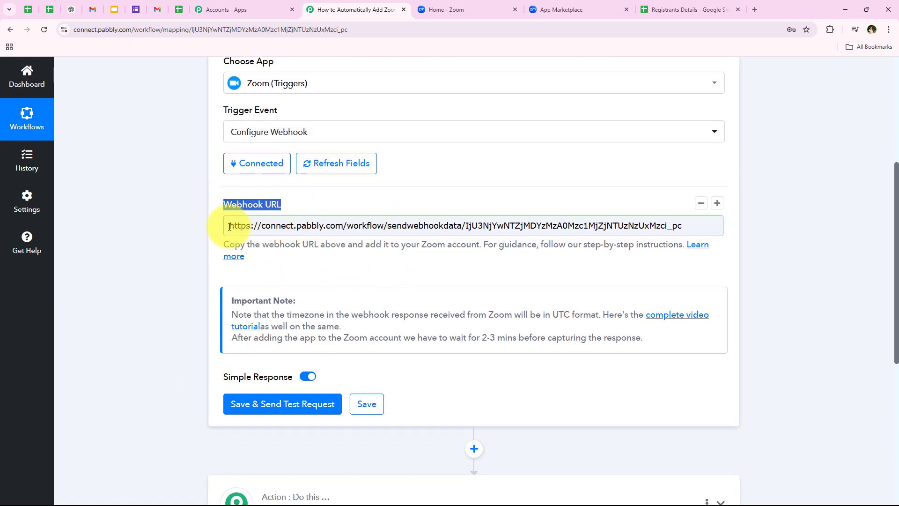
left_click_drag(229, 227, 691, 226)
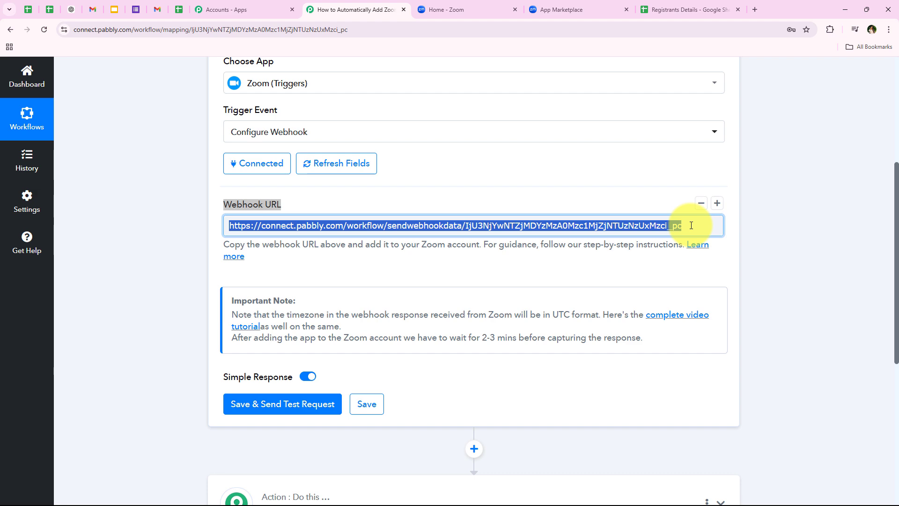
Switch to the Zoom App Marketplace, enable Event Subscription for the app and add a new event subscription.
left_click(536, 6)
scroll(358, 353, "down", 2)
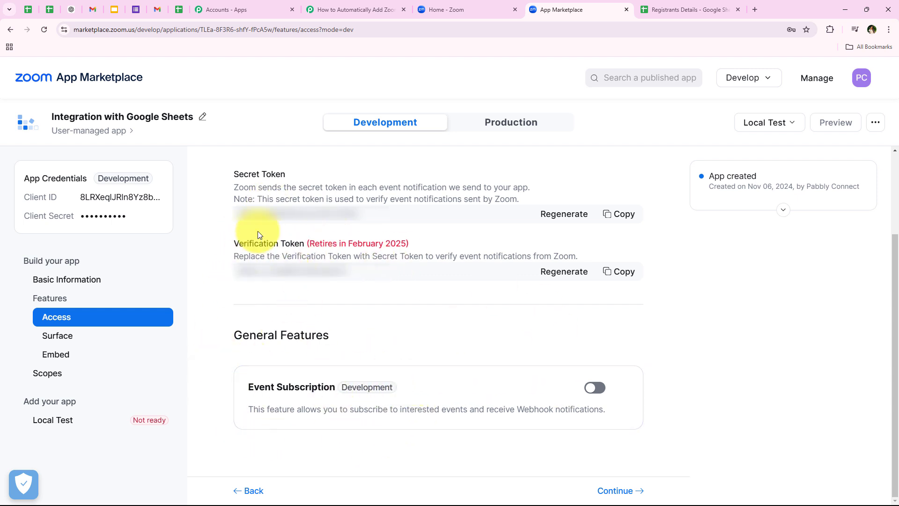
left_click(592, 388)
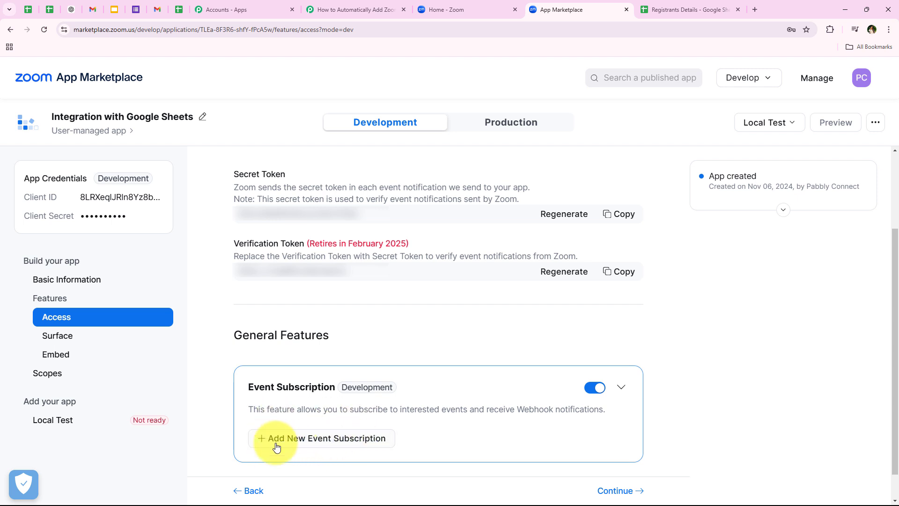
left_click(299, 444)
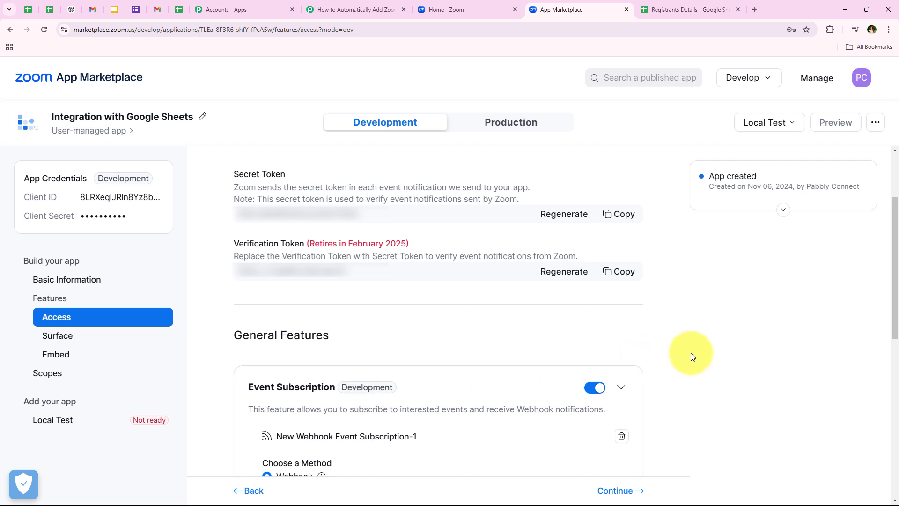
Search the event types for "re" and add the "Meeting Registration has been created" event to the webhook subscription.
scroll(690, 353, "down", 5)
left_click_drag(263, 281, 377, 279)
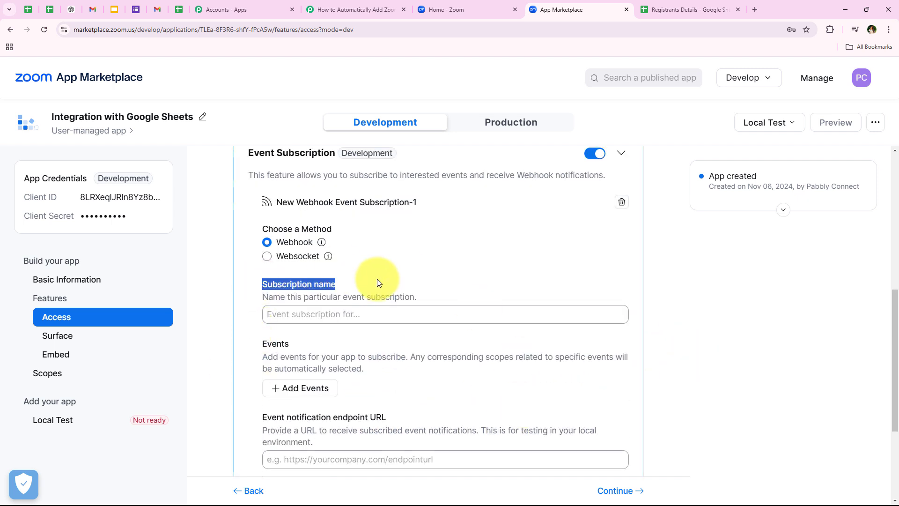
left_click(377, 279)
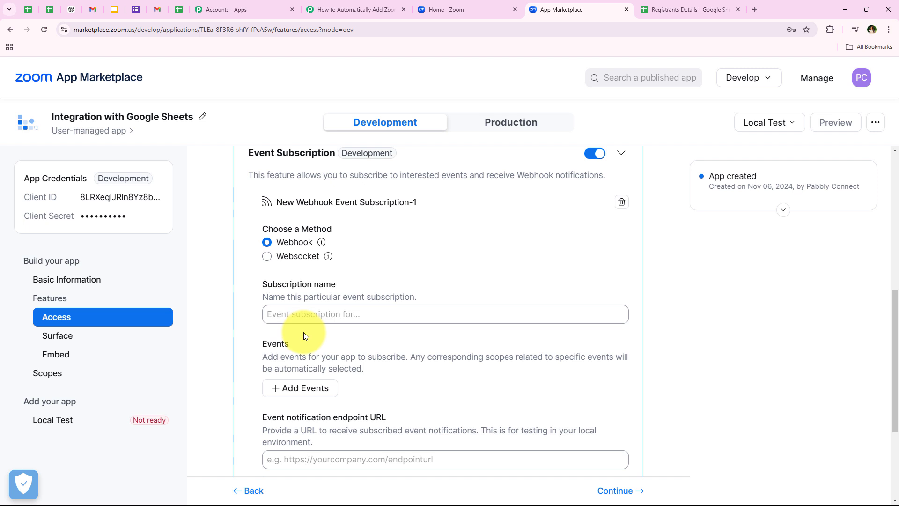
scroll(303, 333, "down", 2)
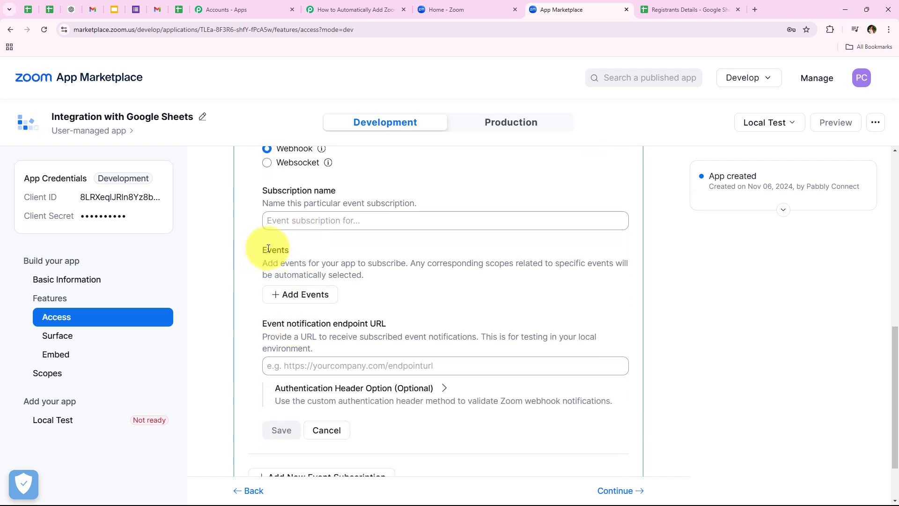
left_click(305, 300)
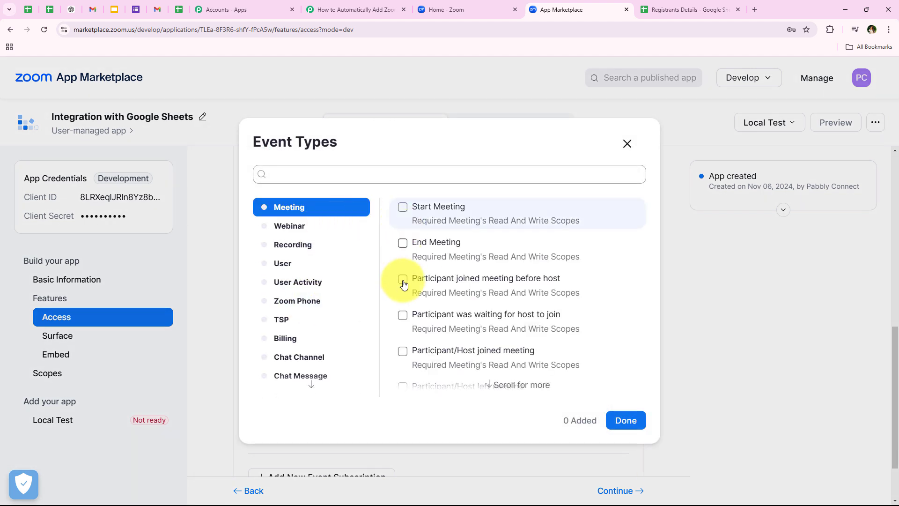
left_click(309, 169)
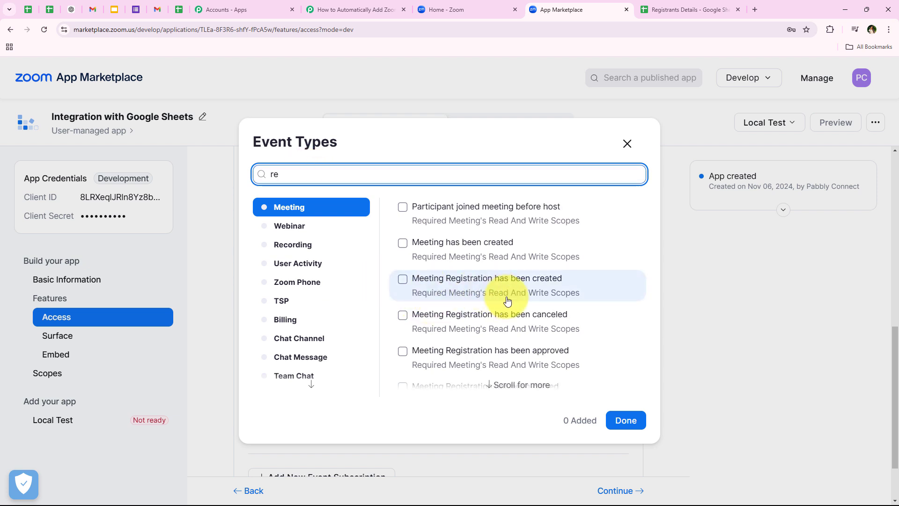
left_click(562, 286)
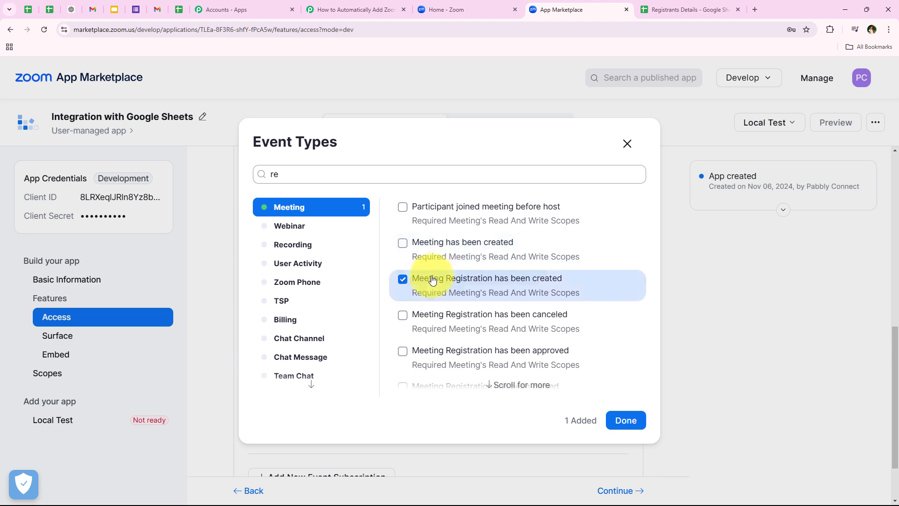
left_click(624, 422)
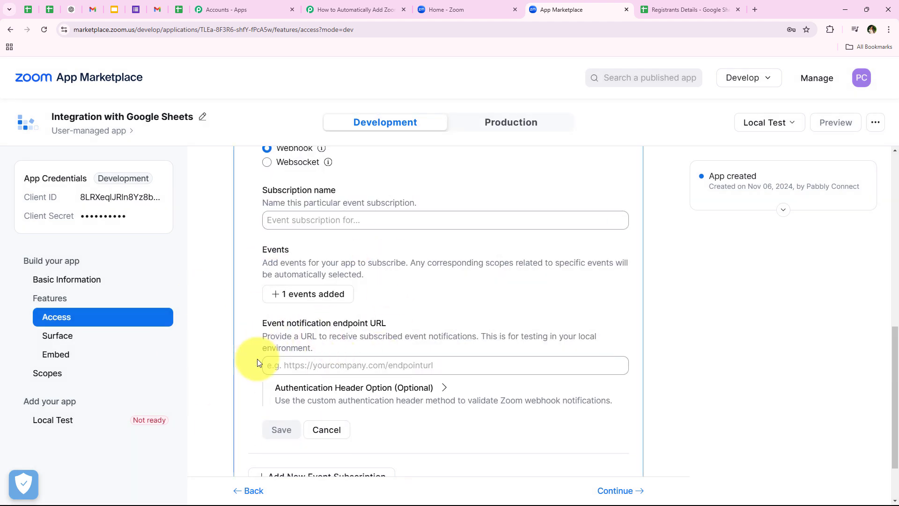
Paste the Pabbly Connect webhook URL as the event notification endpoint URL and save the event subscription.
scroll(261, 277, "down", 1)
left_click_drag(260, 277, 385, 273)
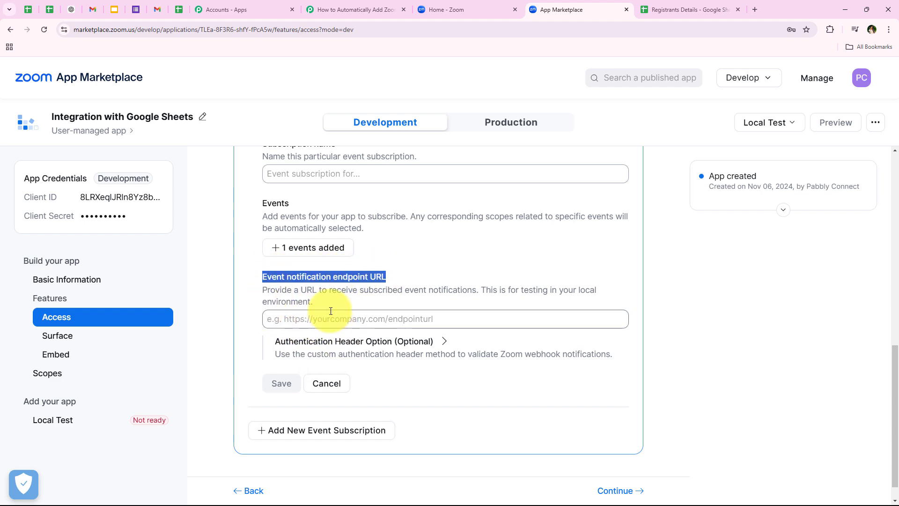
left_click(352, 9)
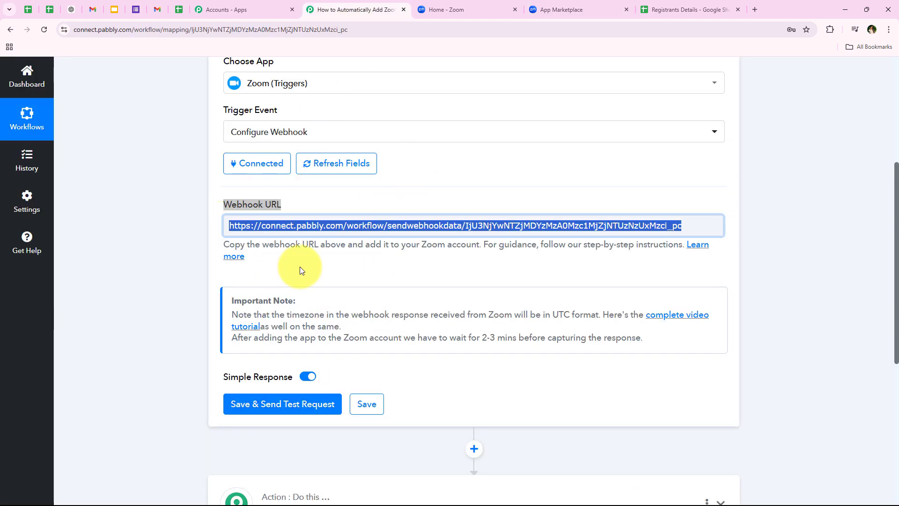
left_click(561, 9)
left_click(310, 323)
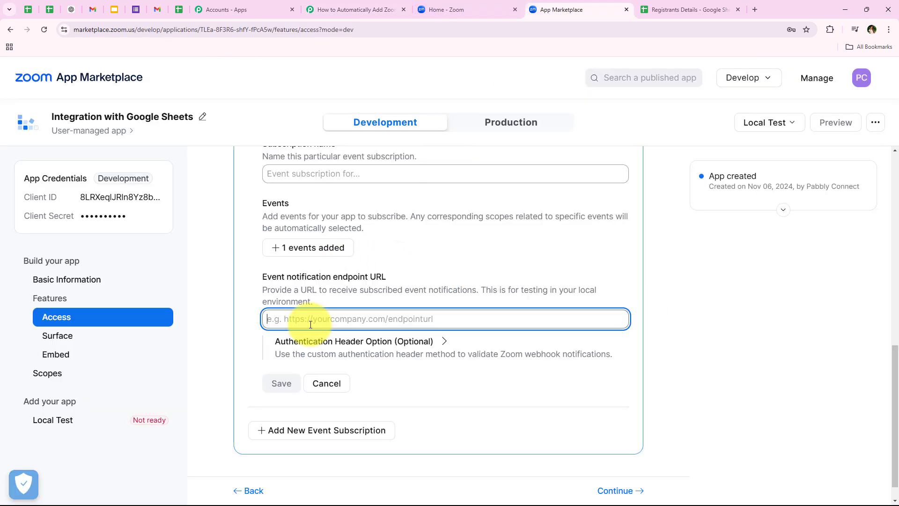
key("ctrl+v")
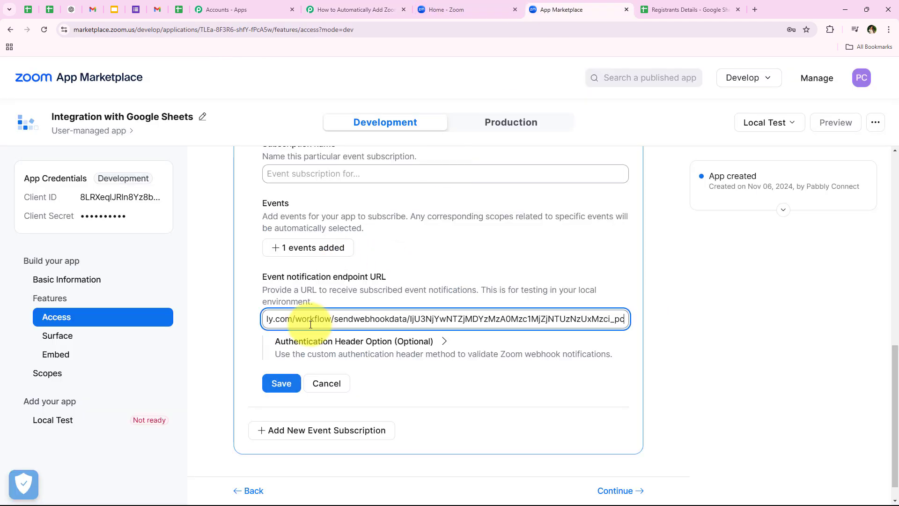
left_click(286, 387)
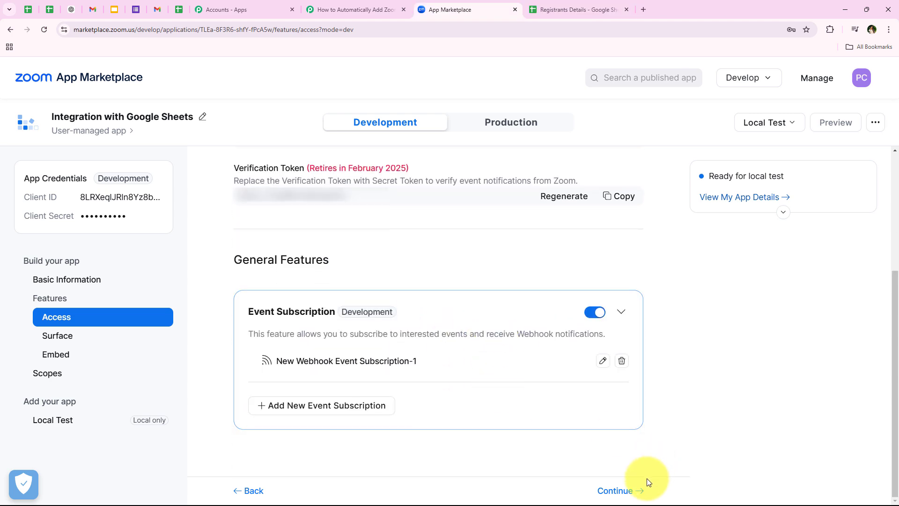
Continue through the Surface, Embed and Scopes settings without changes to reach the Local Test page.
left_click(619, 491)
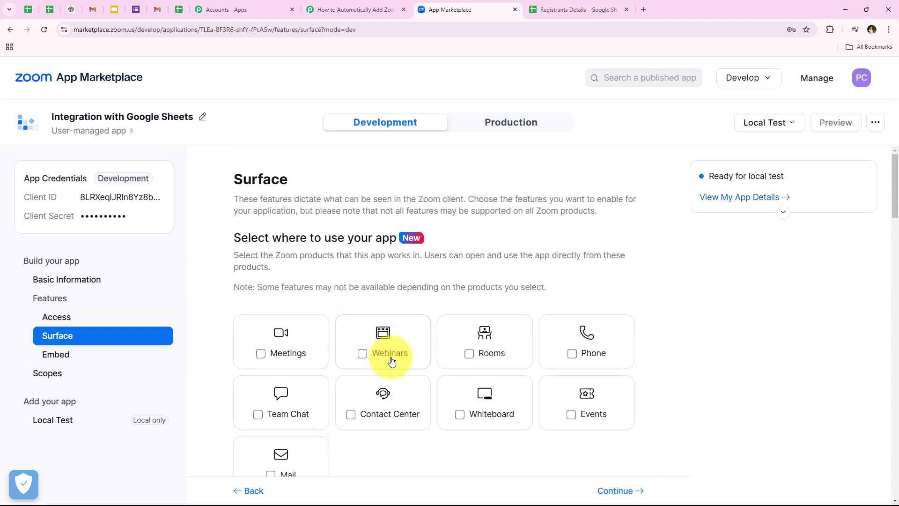
scroll(373, 345, "down", 4)
scroll(375, 344, "down", 5)
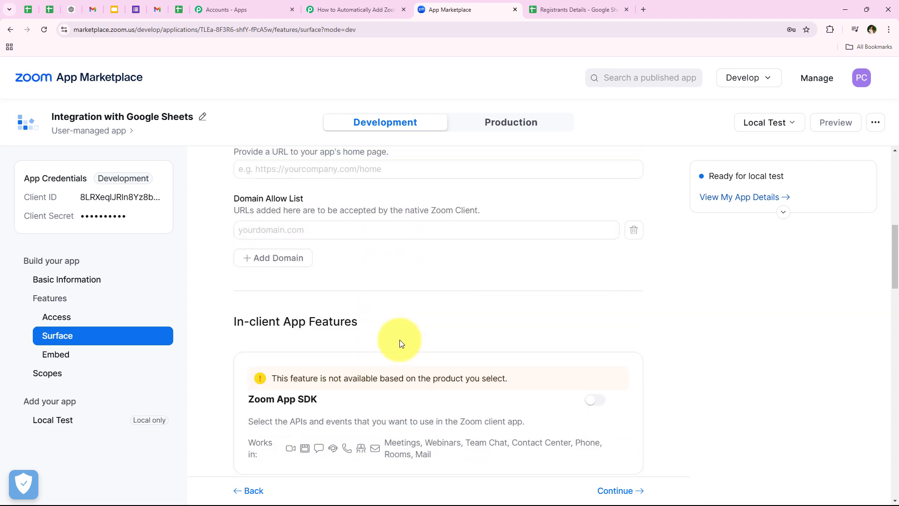
left_click(613, 491)
left_click(629, 495)
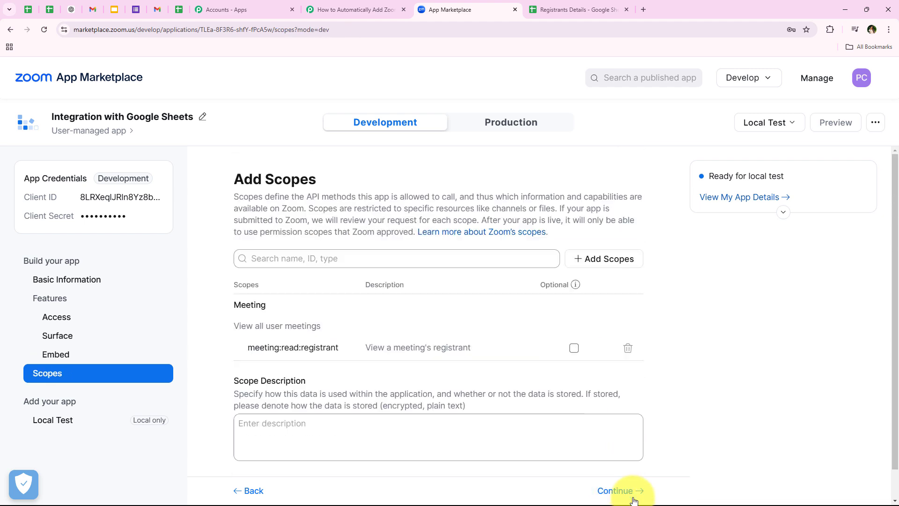
left_click(629, 494)
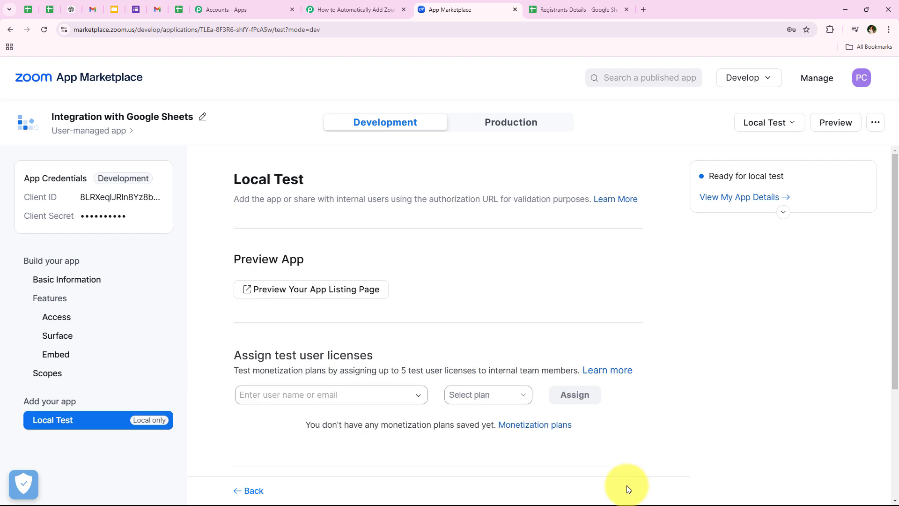
Add the Integration with Google Sheets app to the Zoom account from its local test settings.
scroll(410, 327, "down", 2)
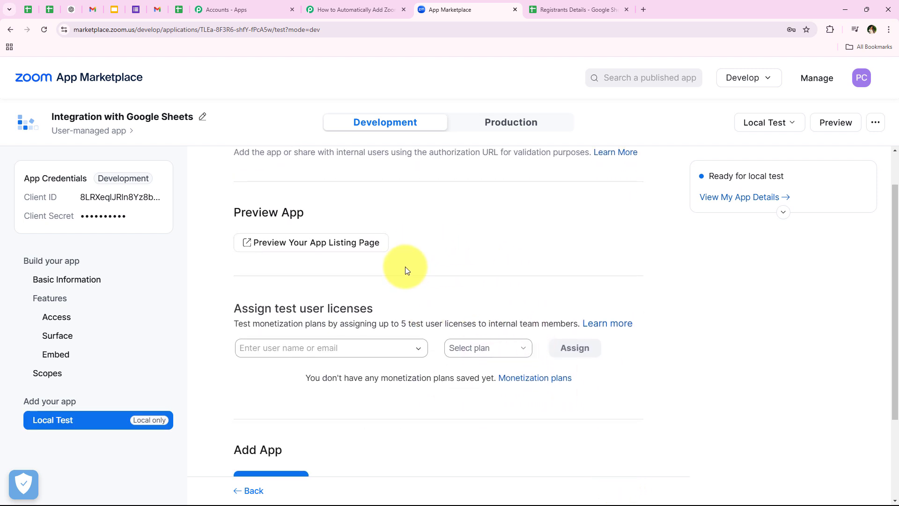
scroll(403, 309, "up", 1)
scroll(402, 314, "down", 2)
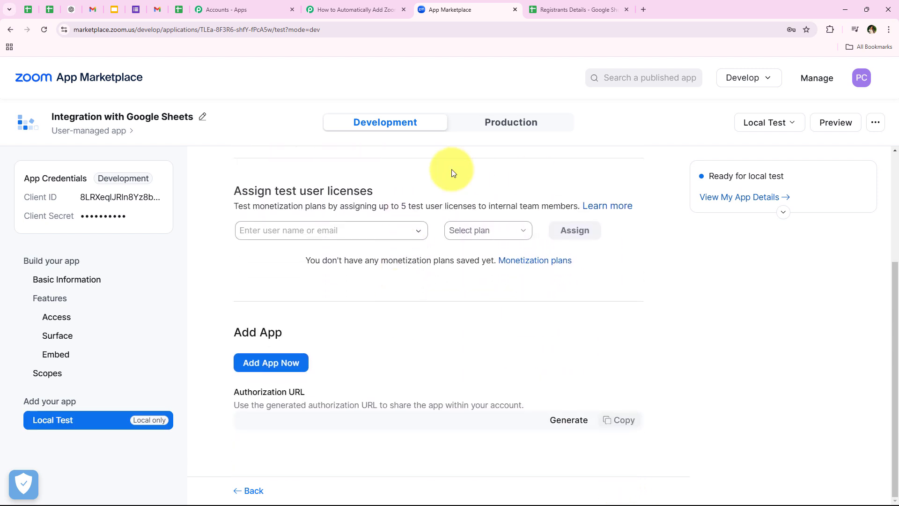
left_click(276, 363)
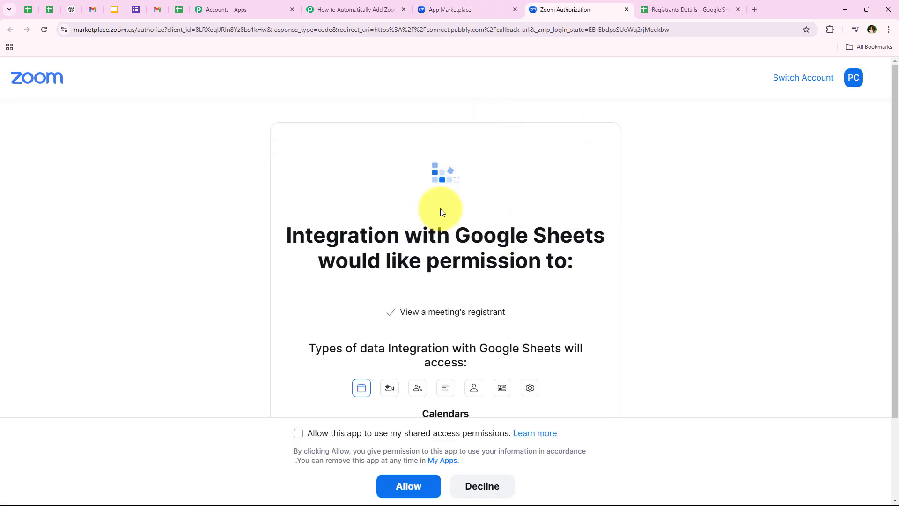
Allow the app's requested permissions with shared access permissions left off, and return to the App Marketplace page.
scroll(475, 305, "down", 2)
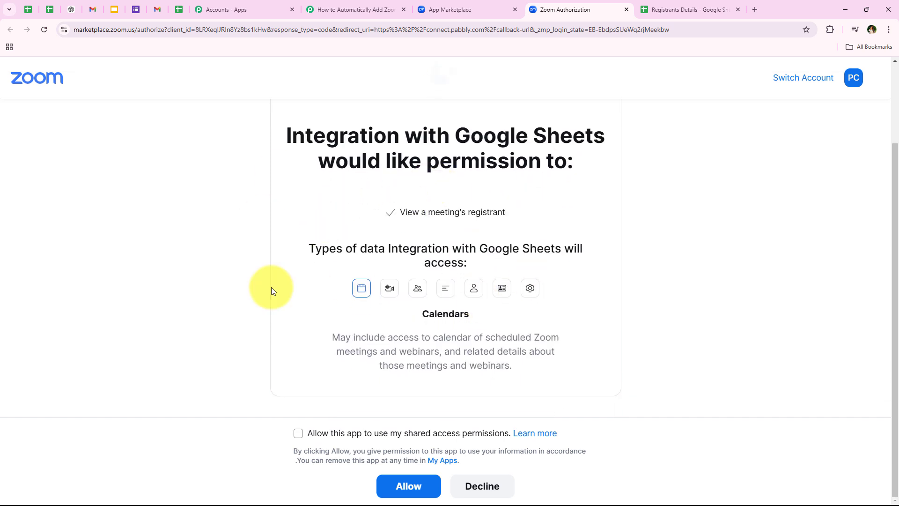
left_click(298, 433)
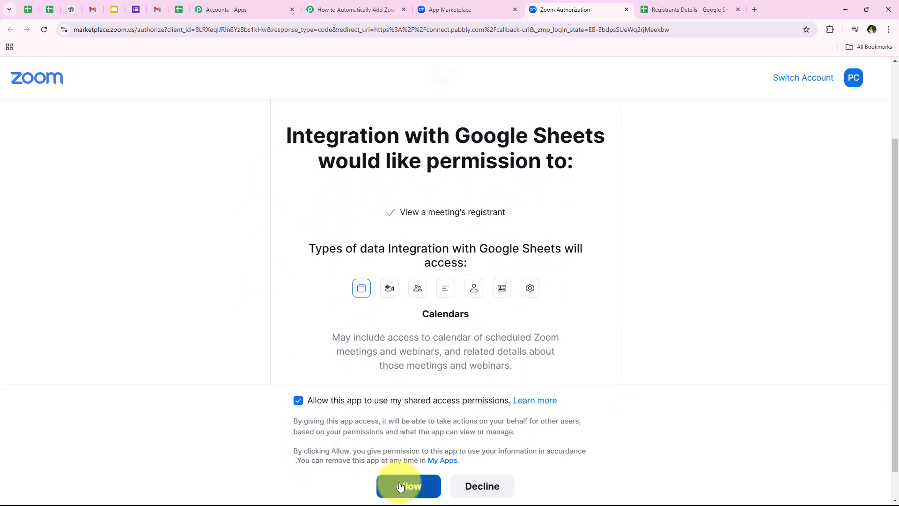
left_click(300, 403)
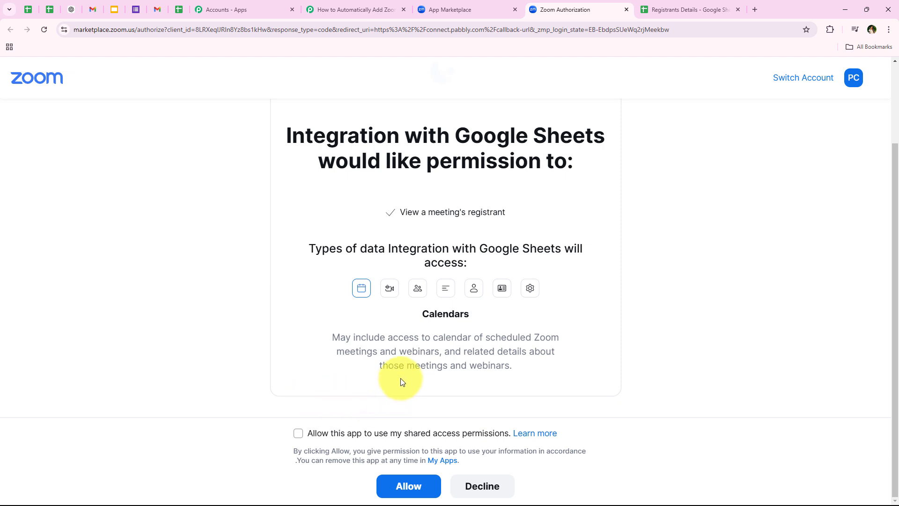
scroll(413, 367, "up", 1)
scroll(416, 347, "down", 1)
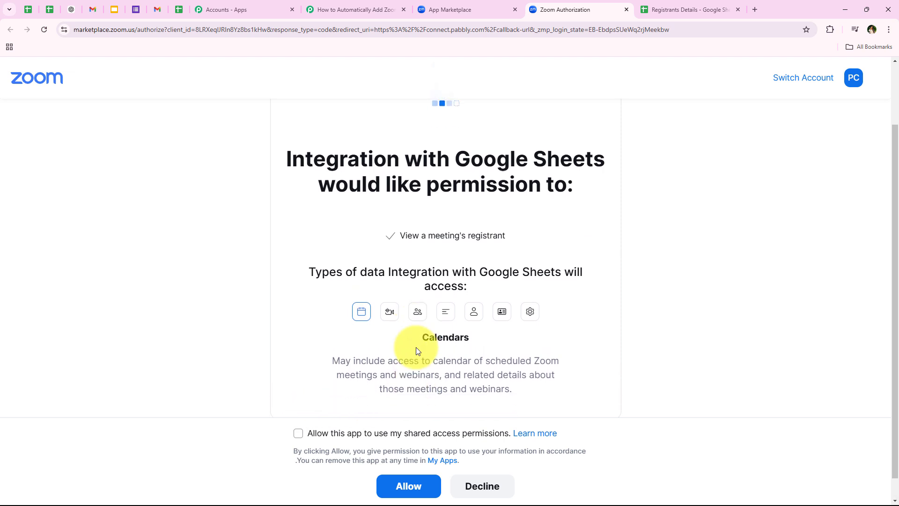
left_click(397, 486)
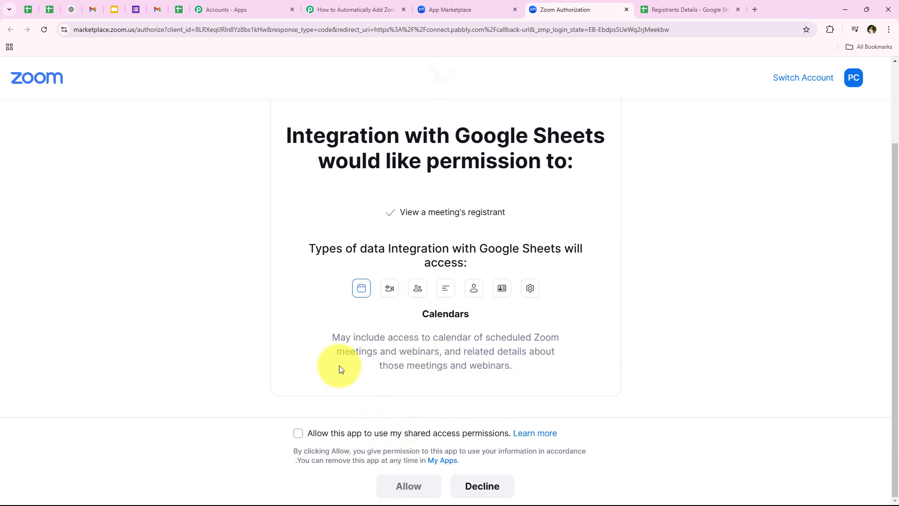
left_click(456, 1)
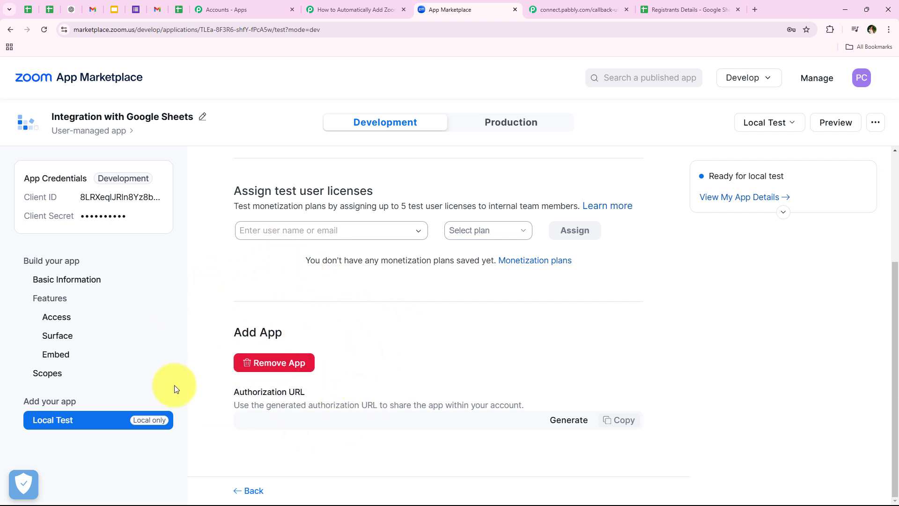
Switch to the Pabbly Connect workflow and review the Zoom trigger's webhook URL, important note and response capture status.
left_click(351, 10)
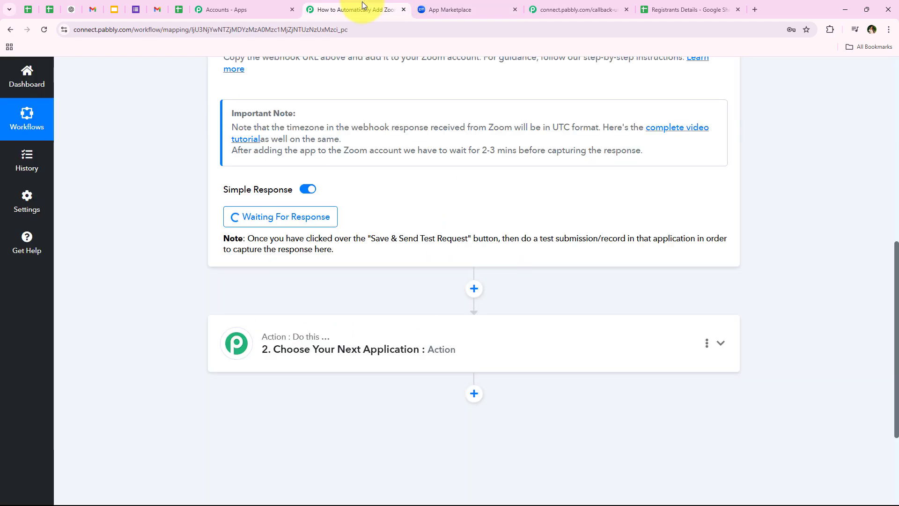
scroll(195, 284, "up", 4)
scroll(195, 286, "up", 1)
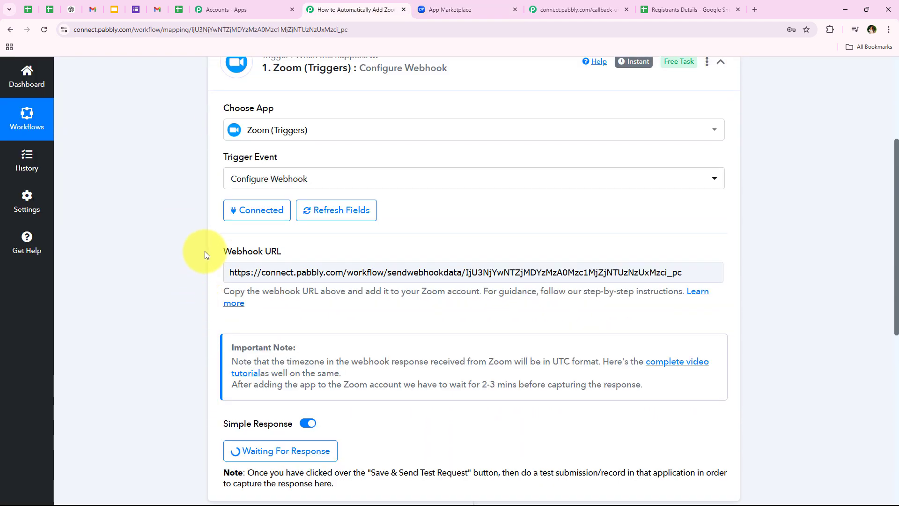
scroll(206, 220, "down", 2)
scroll(200, 234, "down", 3)
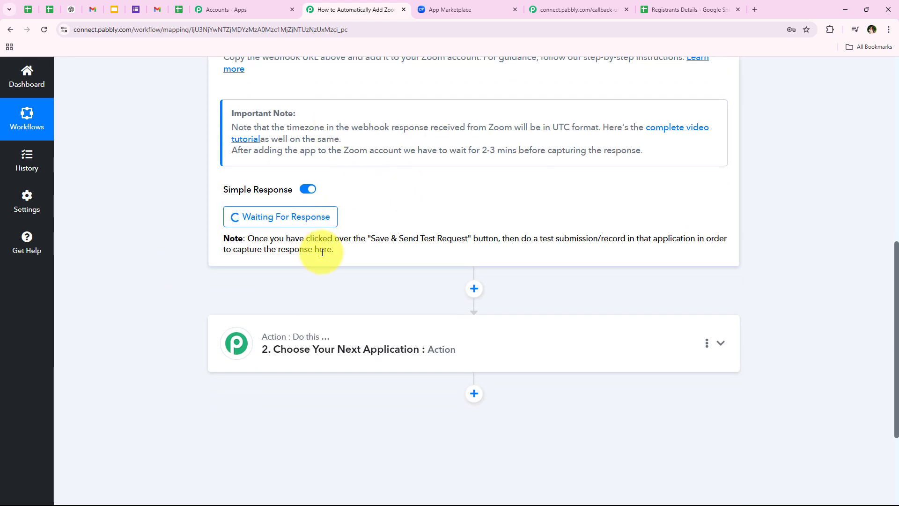
scroll(128, 312, "up", 7)
scroll(253, 327, "down", 6)
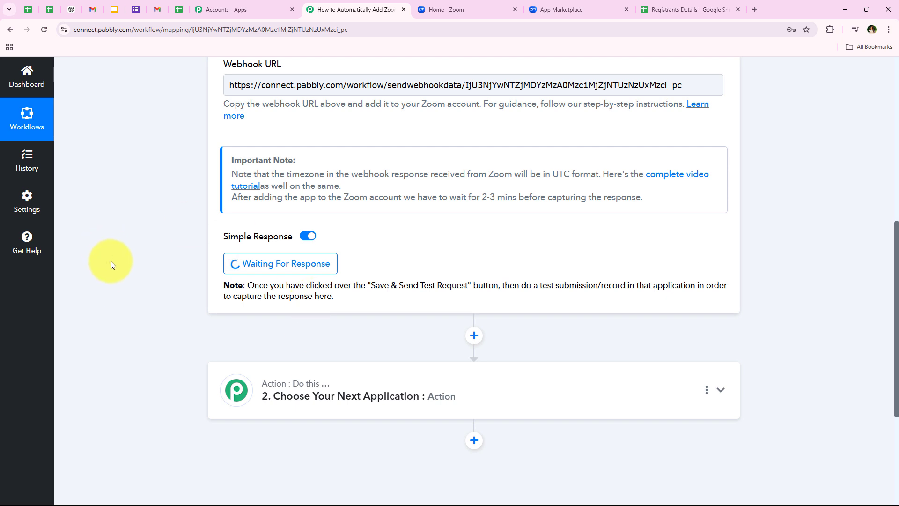
scroll(114, 259, "up", 4)
scroll(176, 240, "down", 3)
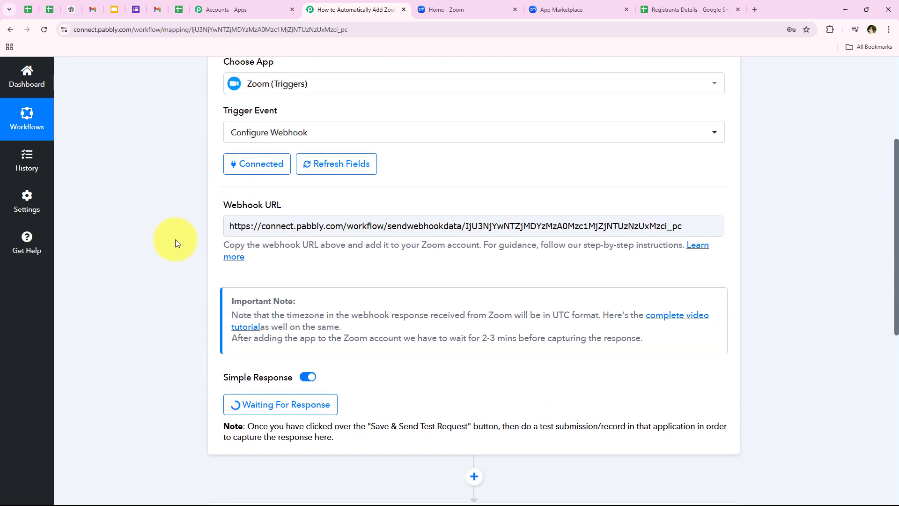
Switch to the Zoom account, open the upcoming meeting "Learn about Automation and AI" and copy its registration link.
left_click(457, 9)
scroll(100, 304, "up", 6)
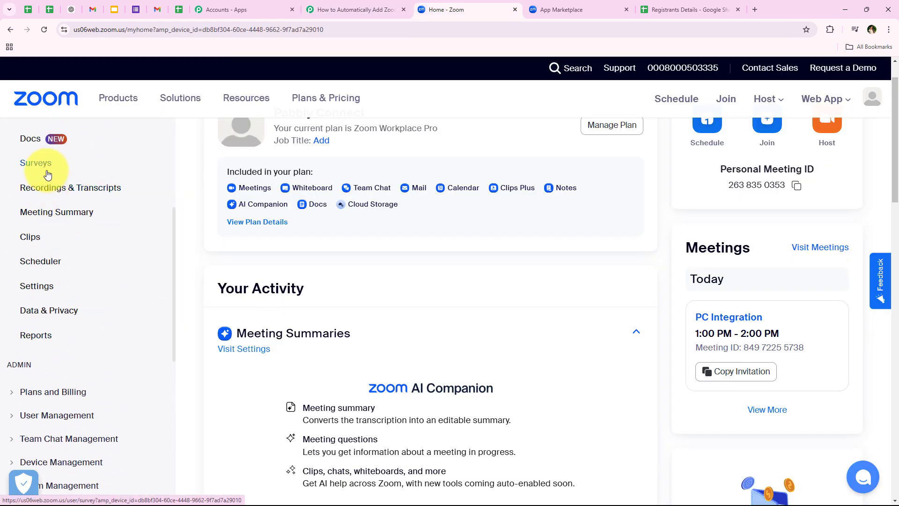
scroll(47, 197, "up", 4)
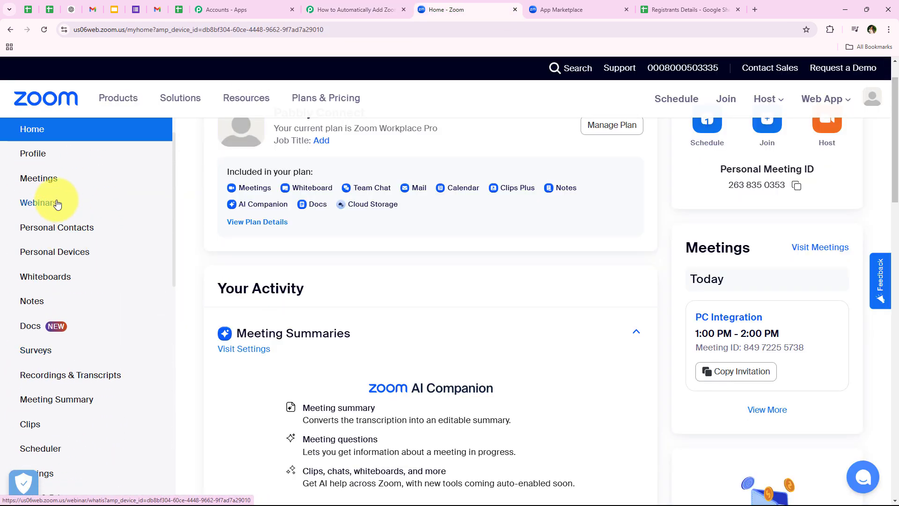
left_click(47, 180)
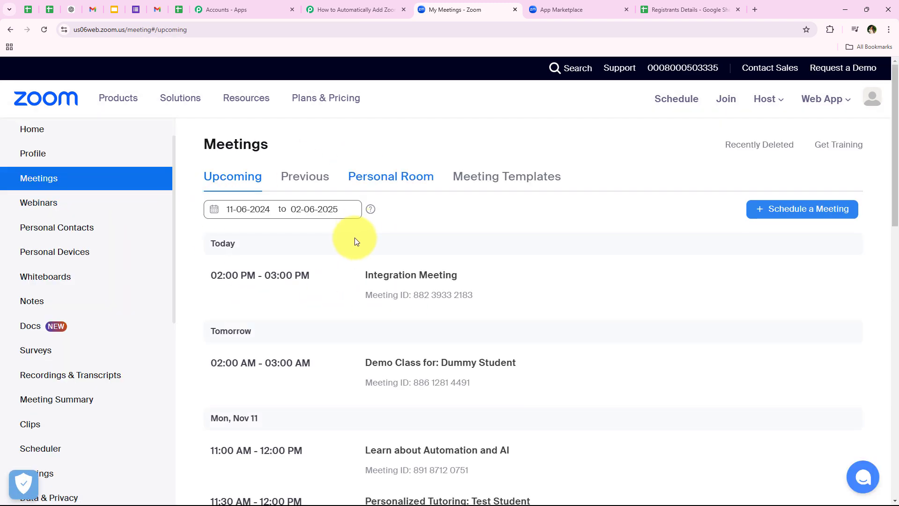
scroll(403, 323, "down", 2)
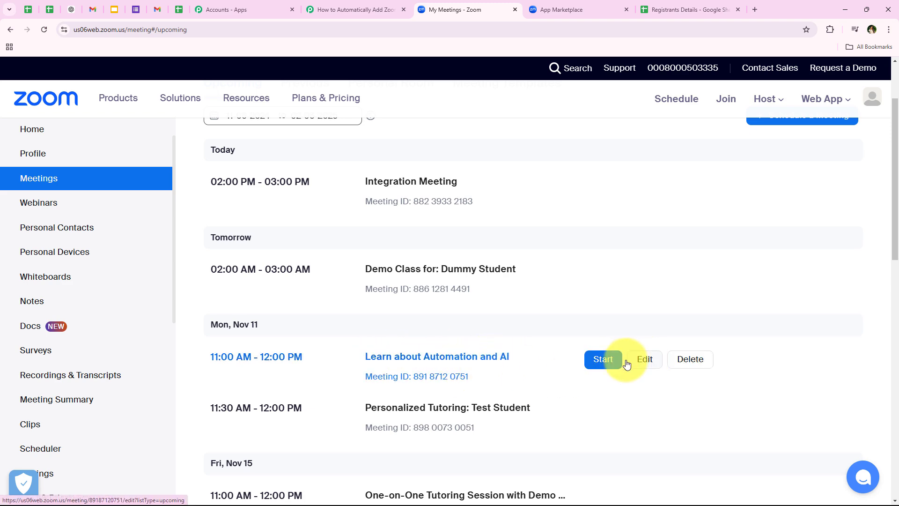
left_click(445, 357)
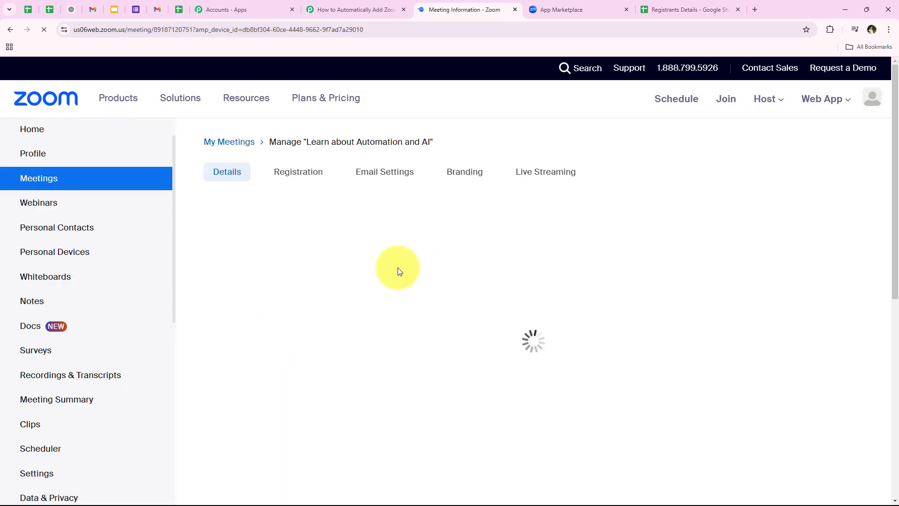
scroll(383, 301, "down", 1)
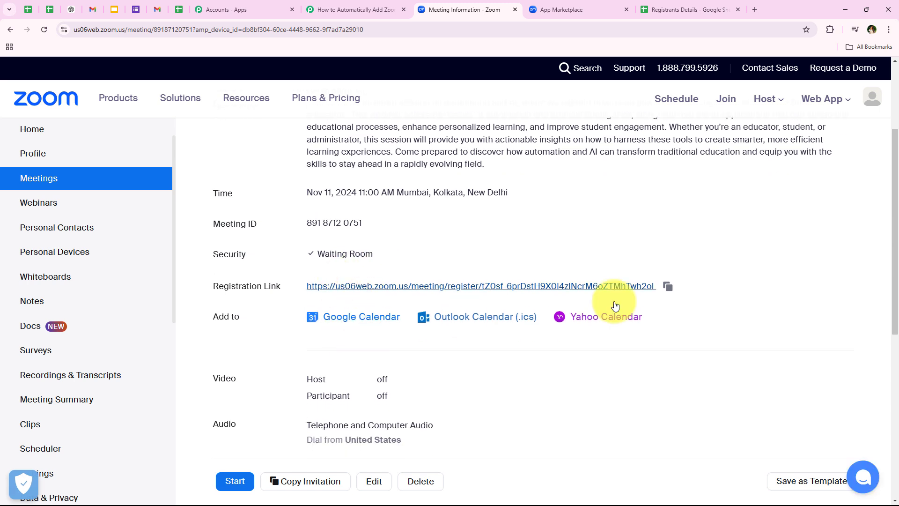
left_click(670, 286)
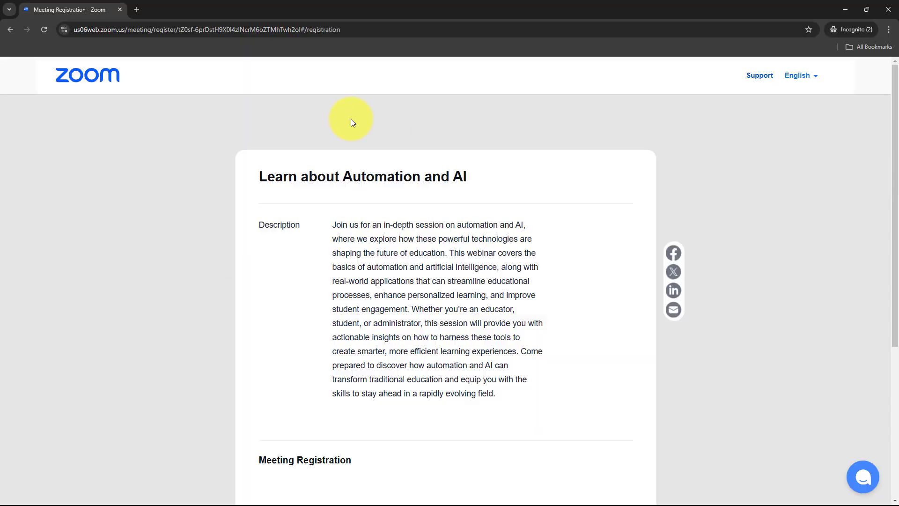
On the meeting's registration page, replace the first name and email address, enter a mobile number and submit the registration.
scroll(236, 227, "down", 2)
scroll(237, 226, "down", 5)
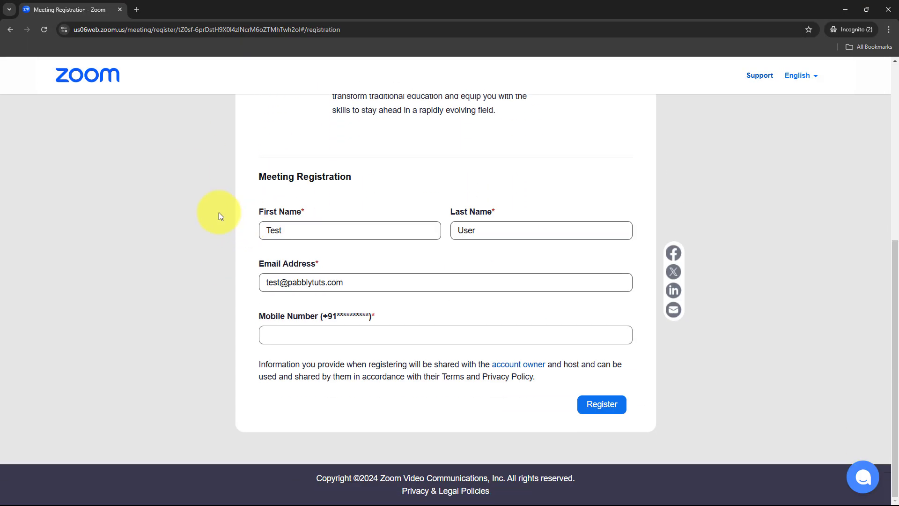
double_click(274, 235)
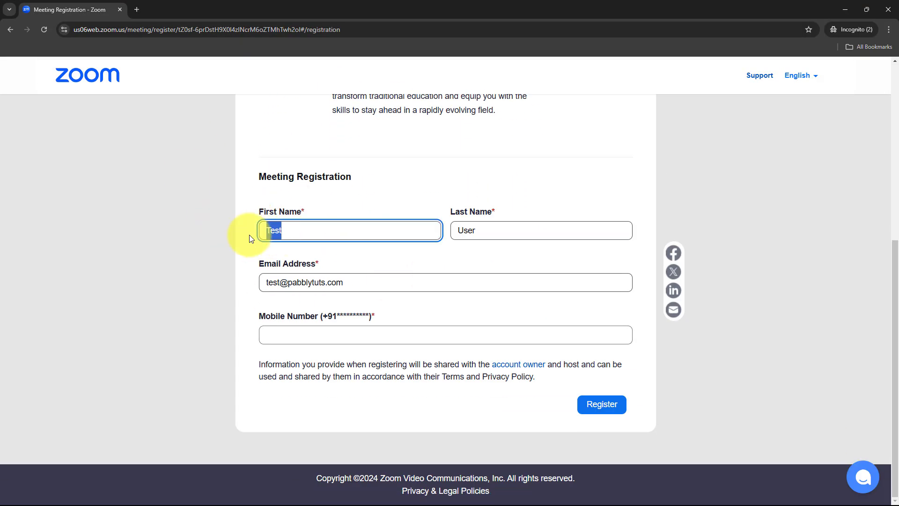
type("Demo")
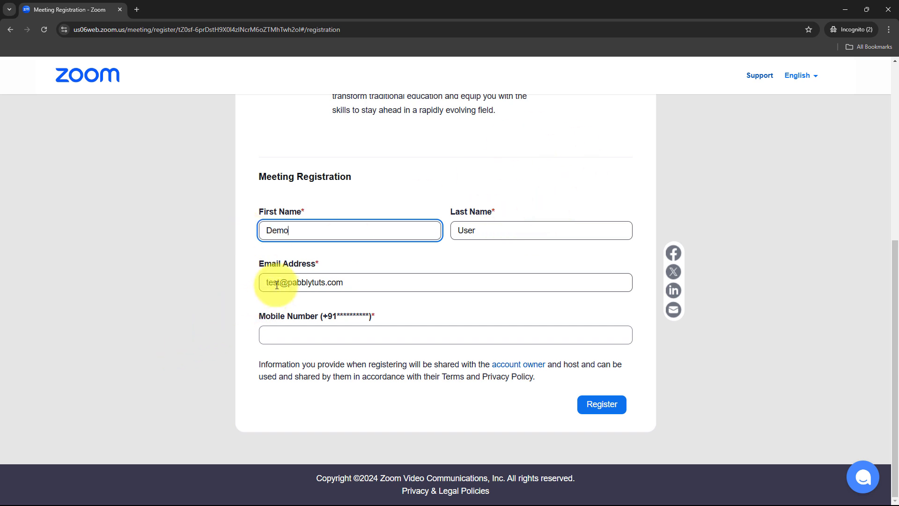
left_click_drag(279, 283, 267, 282)
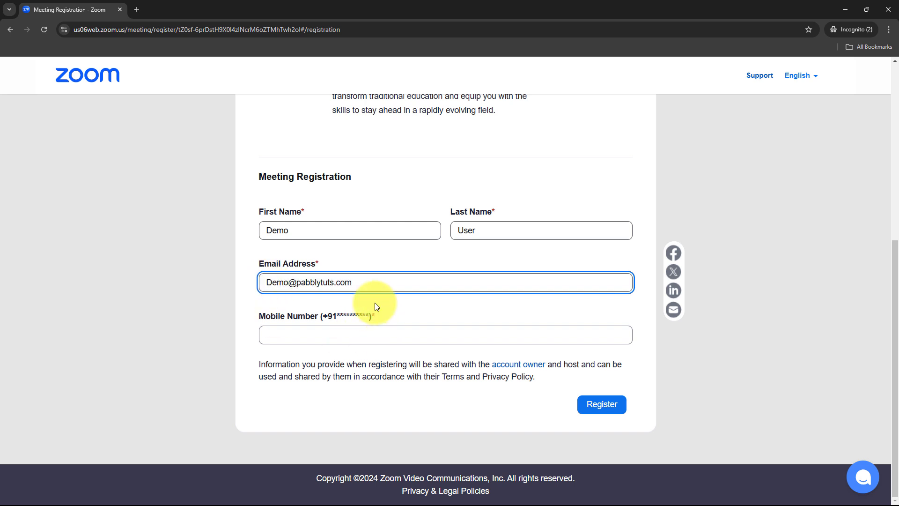
left_click(310, 341)
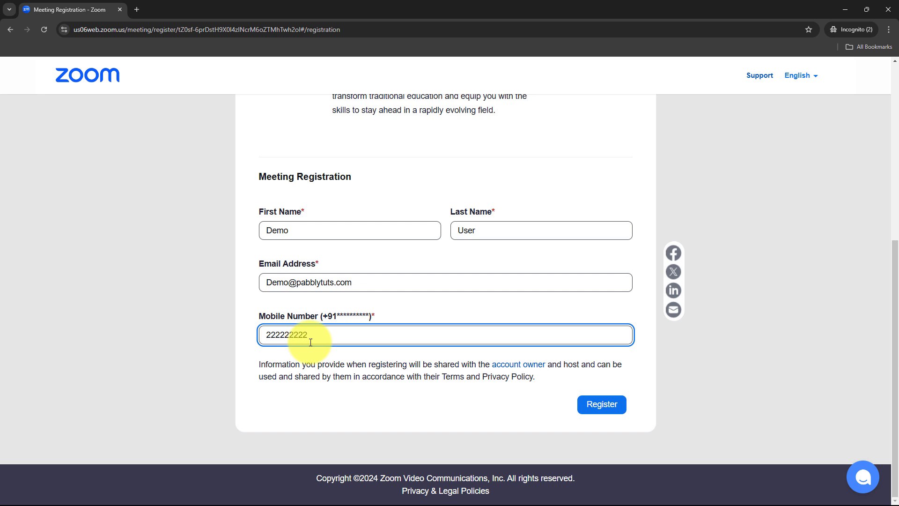
left_click(601, 404)
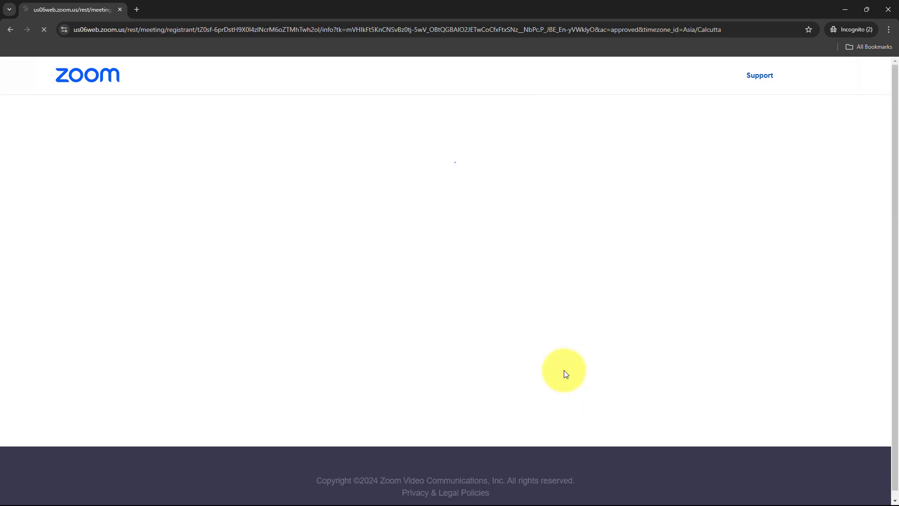
Review the meeting registration confirmation details and return to the main browser window.
left_click_drag(308, 255, 550, 254)
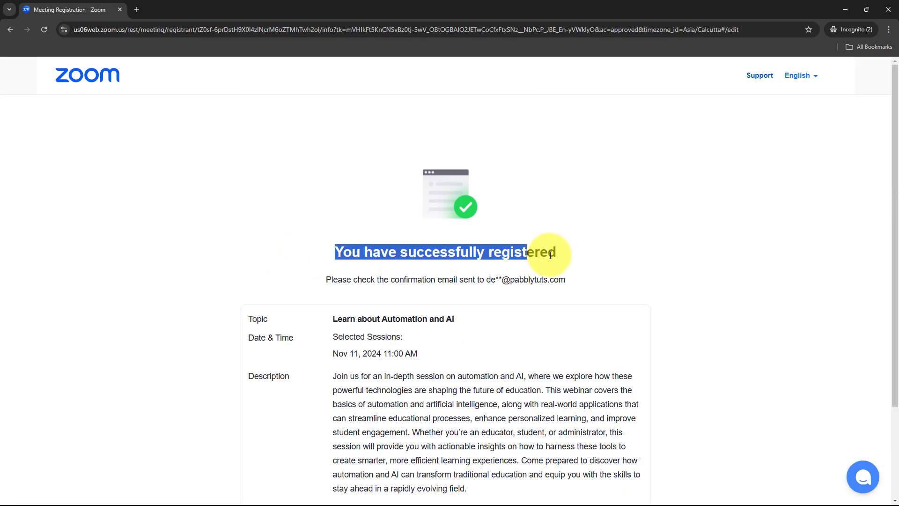
left_click(228, 249)
scroll(291, 330, "down", 3)
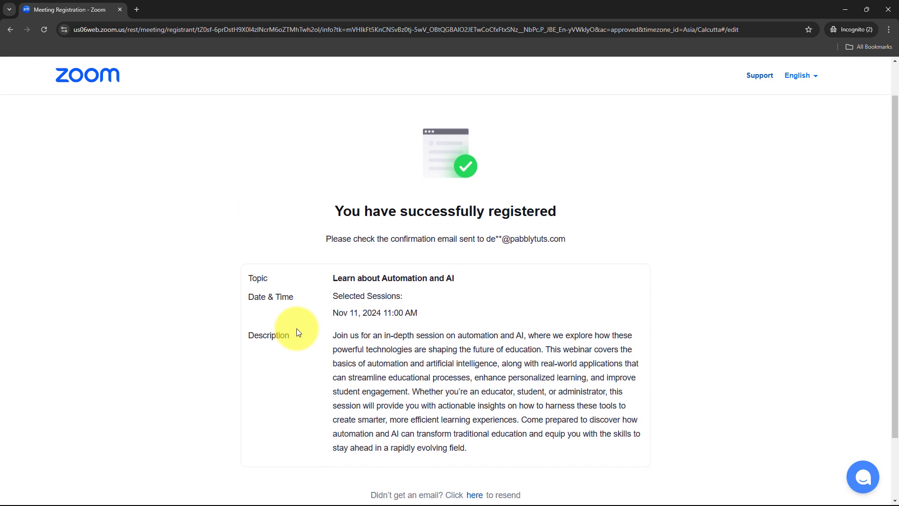
scroll(282, 333, "up", 2)
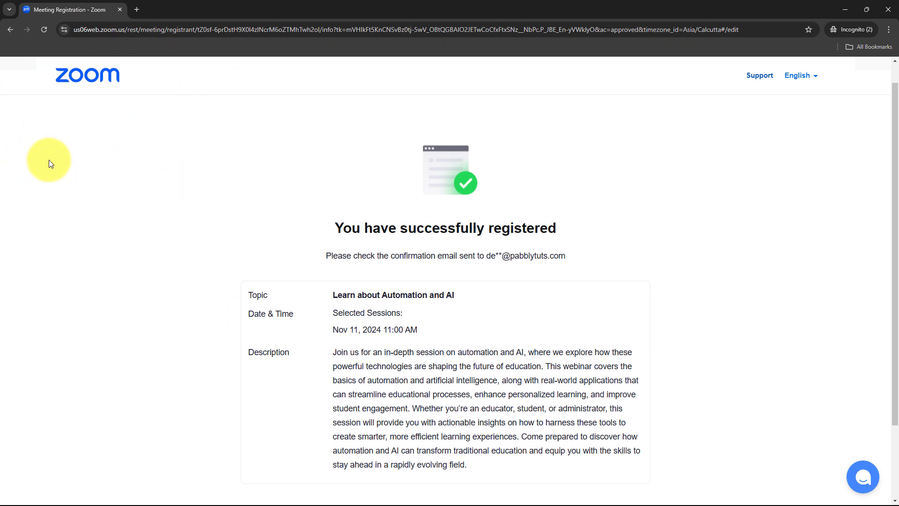
left_click(847, 8)
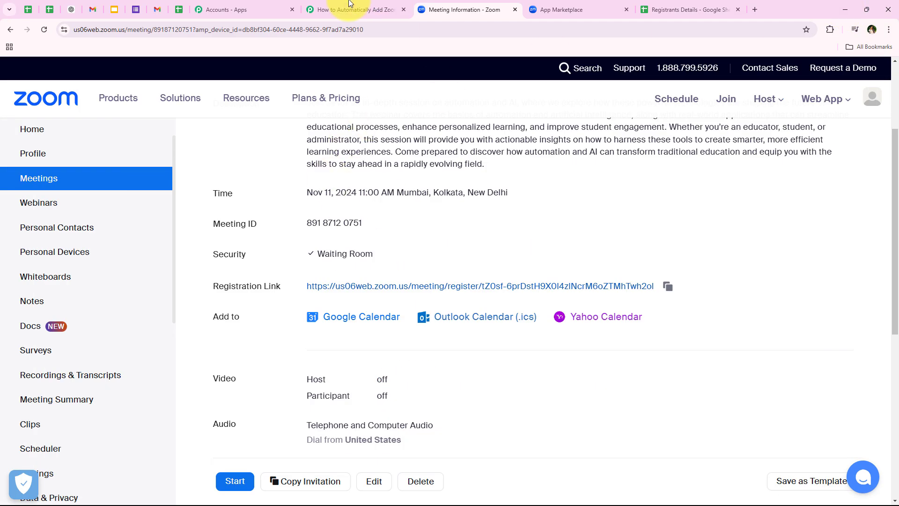
Switch to the Pabbly Connect workflow and examine the Zoom trigger's received response, checking the meeting topic value.
left_click(330, 10)
scroll(210, 309, "down", 2)
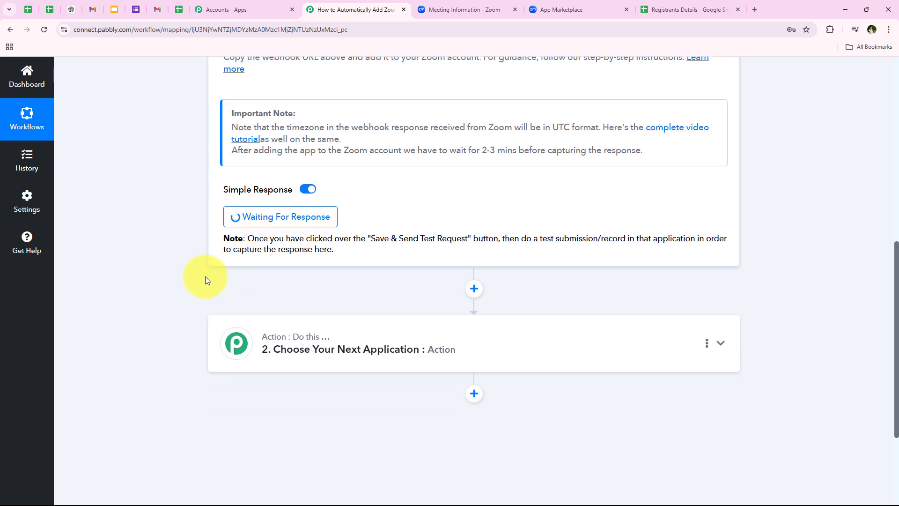
scroll(178, 252, "up", 1)
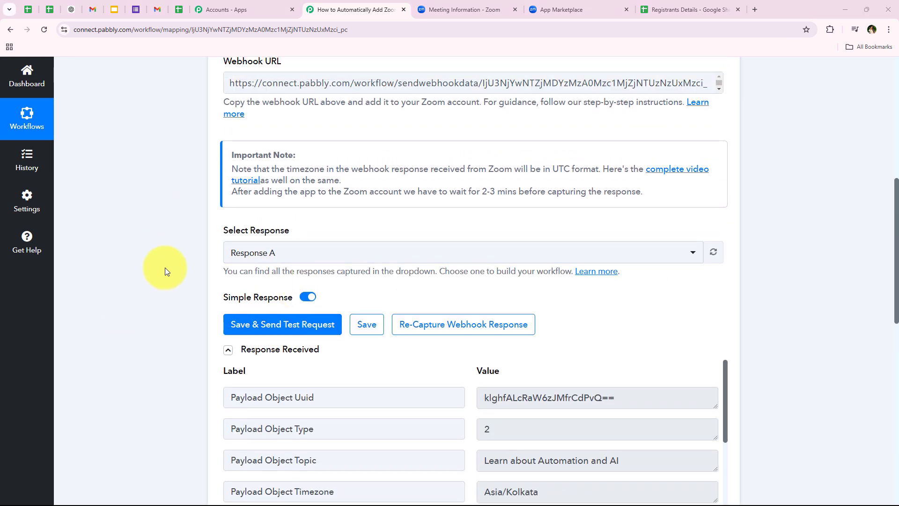
scroll(147, 263, "down", 2)
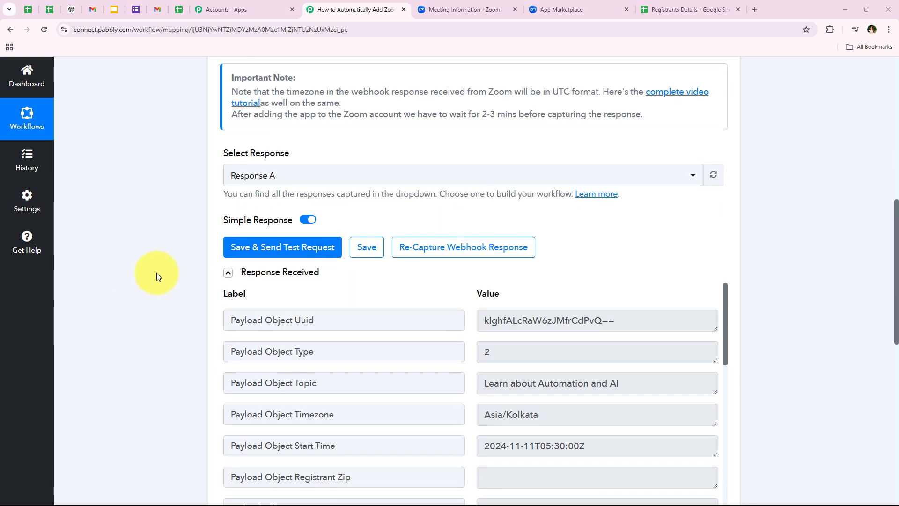
scroll(324, 283, "down", 2)
scroll(783, 201, "down", 2)
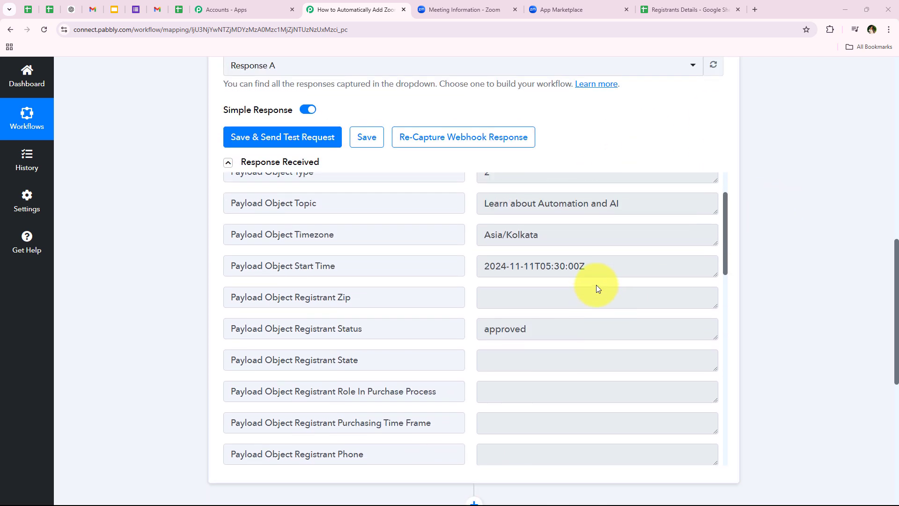
scroll(596, 287, "up", 2)
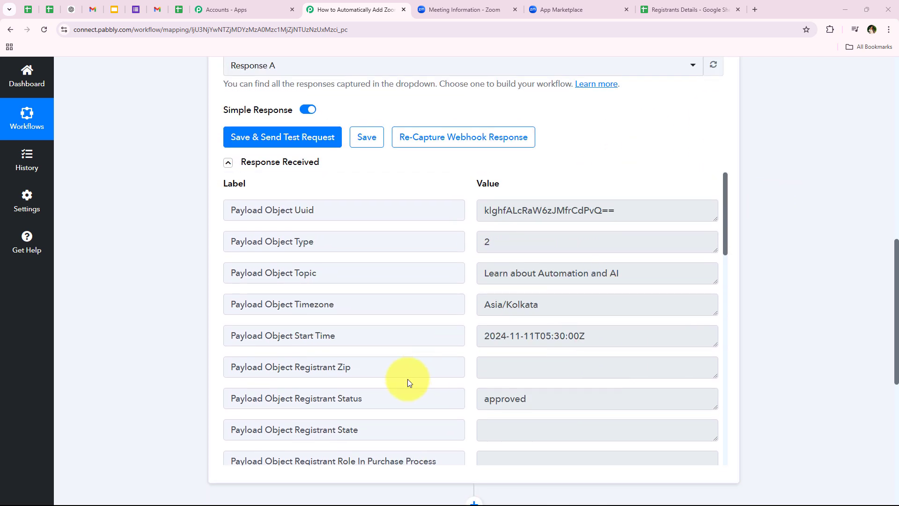
left_click_drag(634, 277, 487, 280)
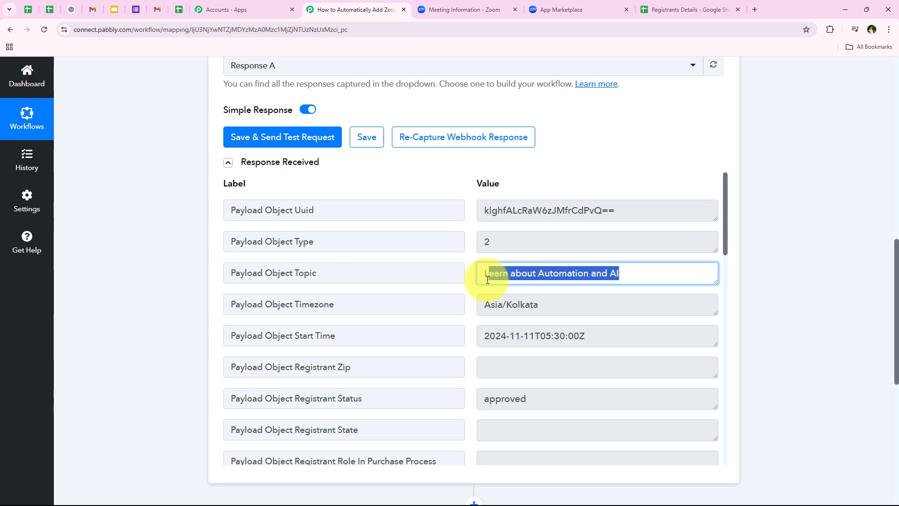
Check the registrant's last name, first name, email and mobile number values in the rest of the received response.
scroll(394, 297, "down", 2)
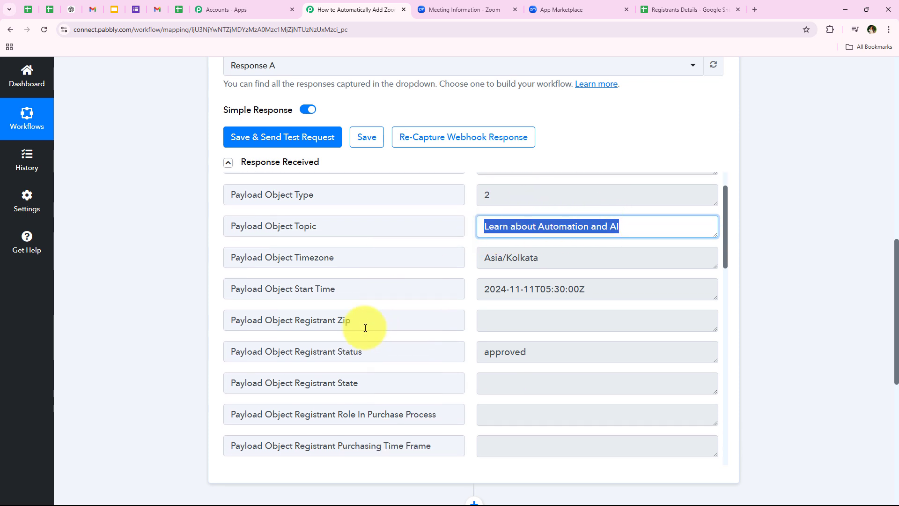
scroll(393, 377, "down", 5)
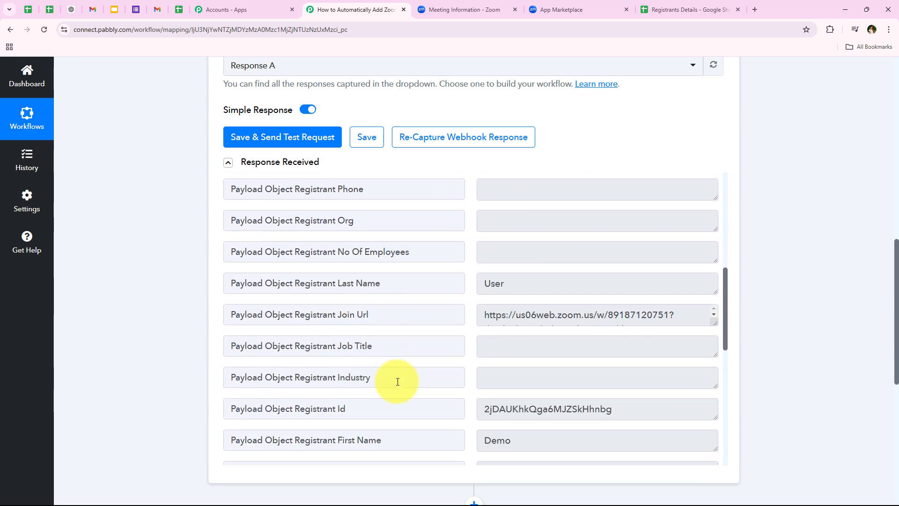
left_click(562, 304)
scroll(518, 381, "down", 3)
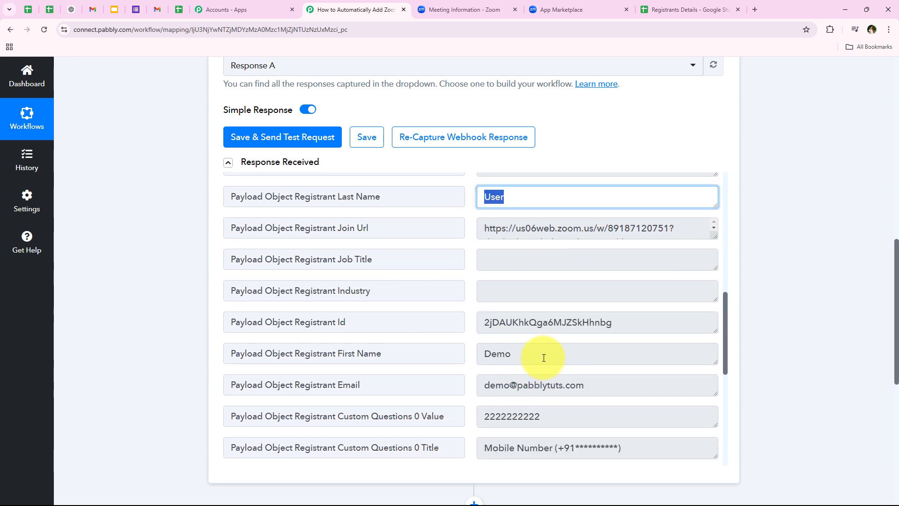
left_click(538, 354)
scroll(515, 384, "down", 1)
left_click(618, 346)
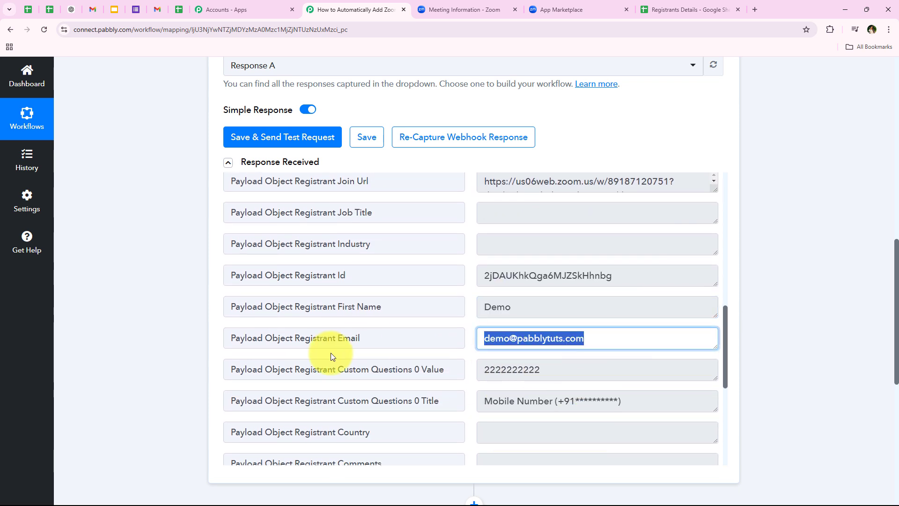
left_click(572, 372)
scroll(511, 375, "down", 10)
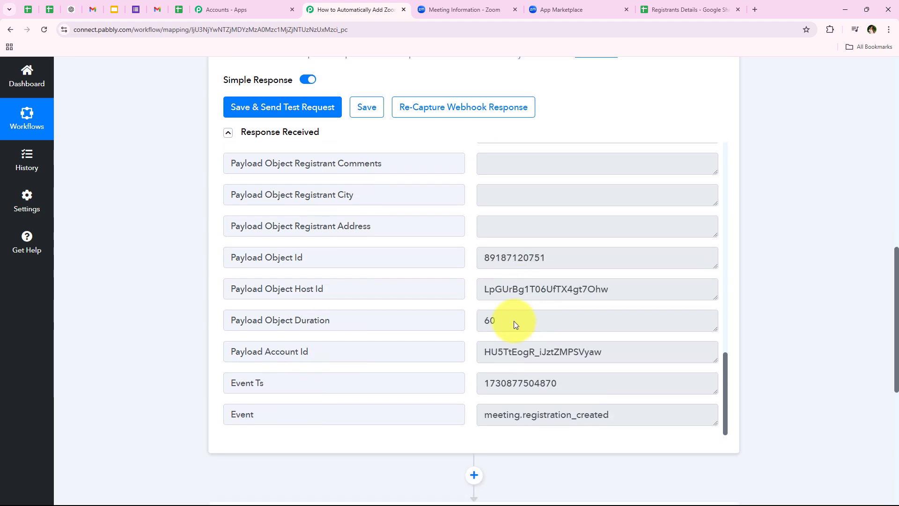
scroll(86, 242, "up", 13)
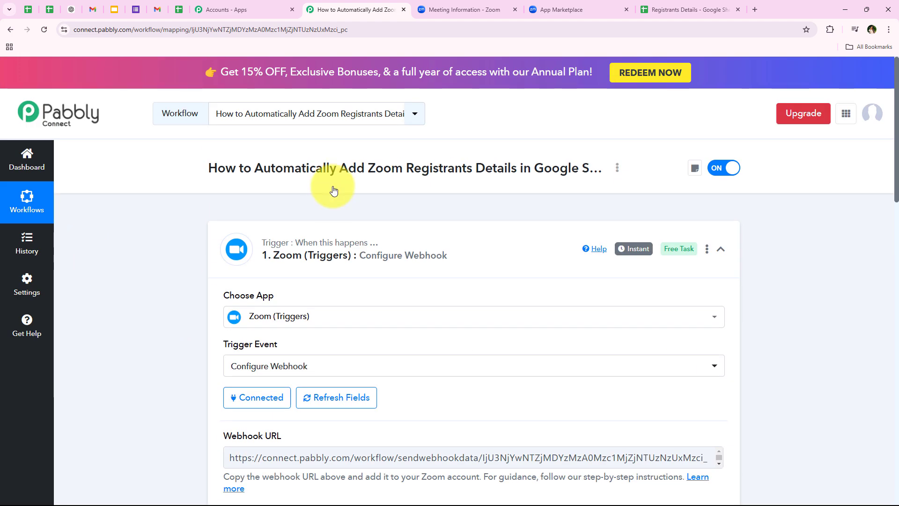
Collapse the Zoom trigger step and check the first empty row in the Registrants Details spreadsheet.
left_click(294, 262)
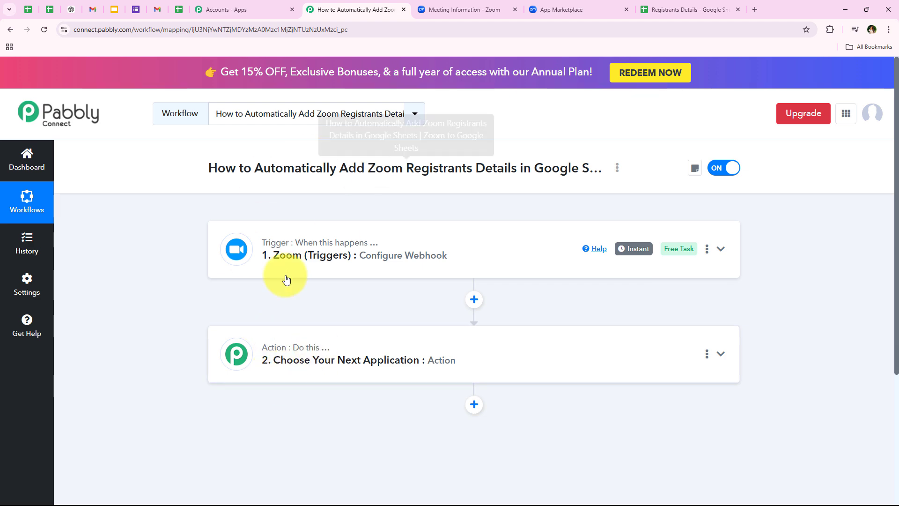
left_click(688, 9)
left_click(231, 277)
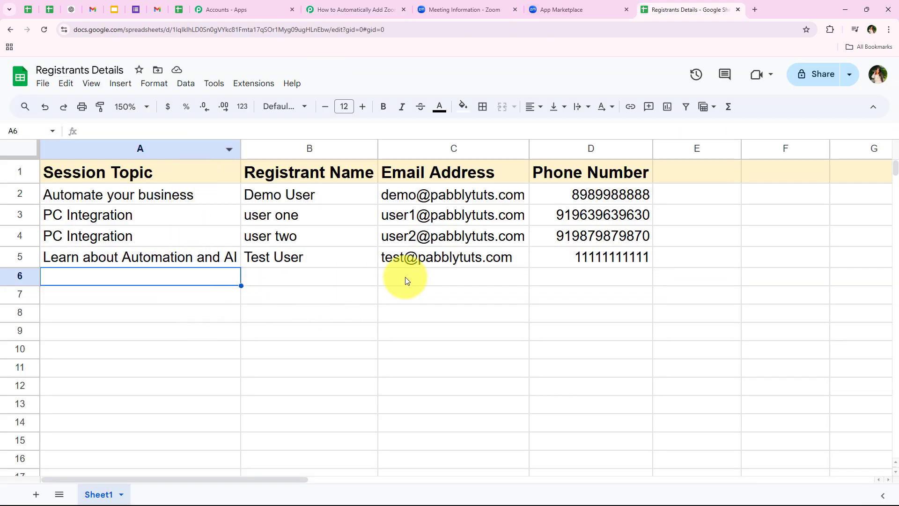
Back in the workflow, set the action step's app to Google Sheets and its action event to Add New Row.
left_click(333, 10)
left_click(304, 356)
scroll(303, 356, "down", 3)
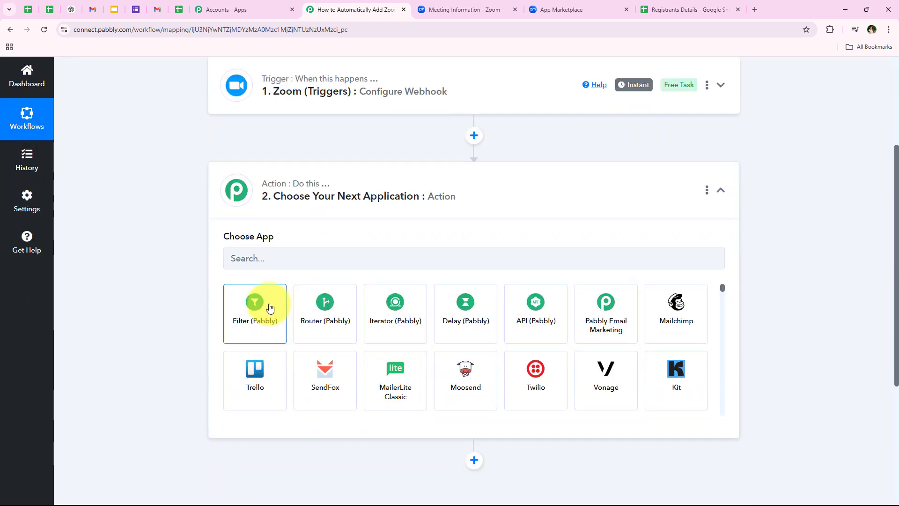
left_click(259, 264)
type("Google")
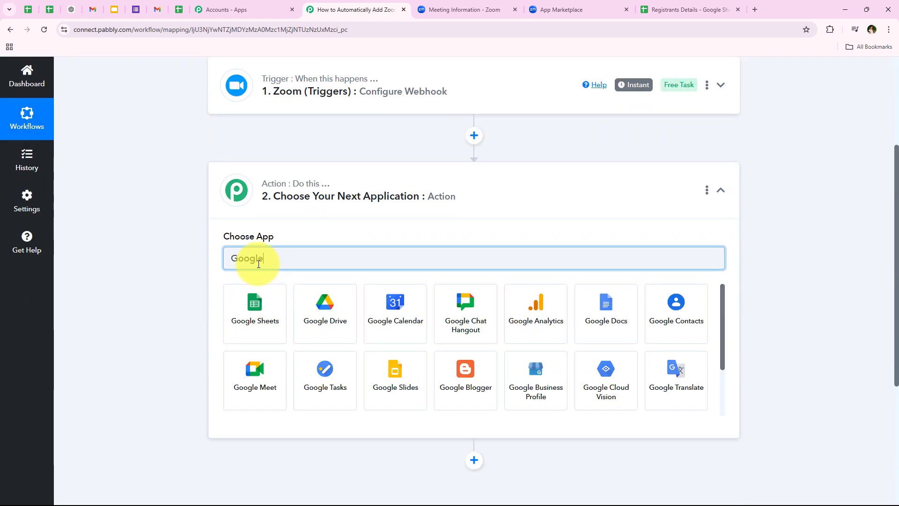
left_click(255, 305)
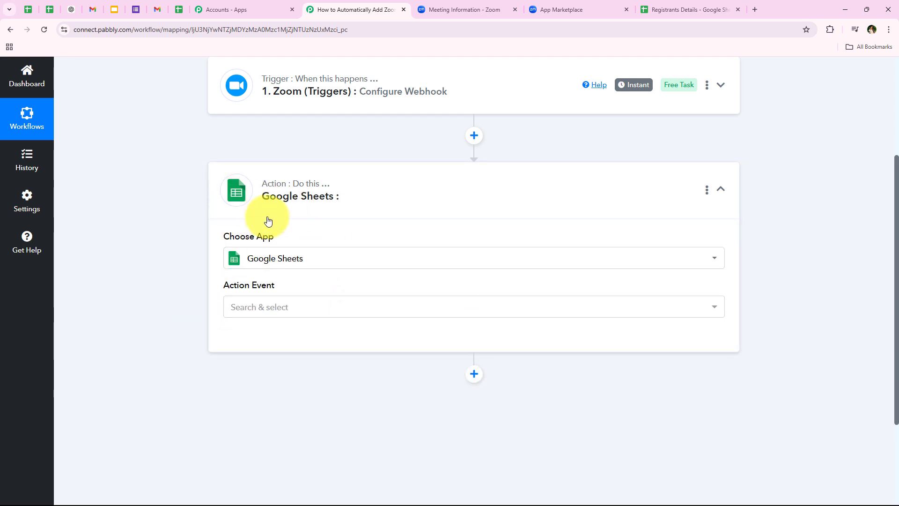
left_click(269, 317)
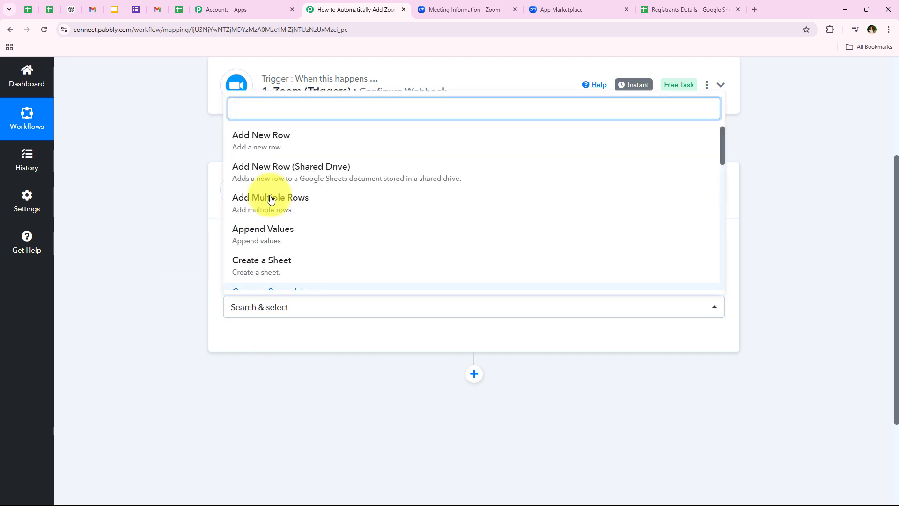
left_click(504, 143)
Connect Google Sheets through a new connection, signing in with Google and allowing Pabbly Connect Sheets the requested access.
left_click(253, 341)
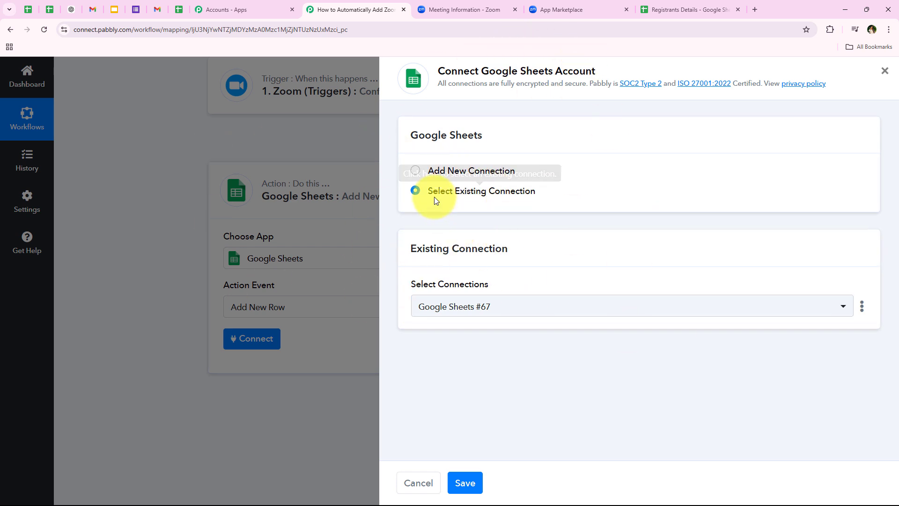
left_click(441, 174)
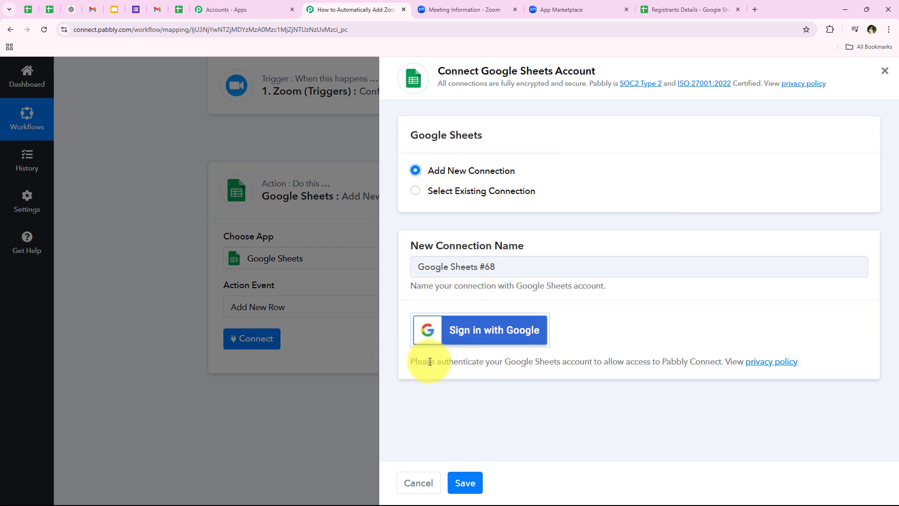
left_click(495, 343)
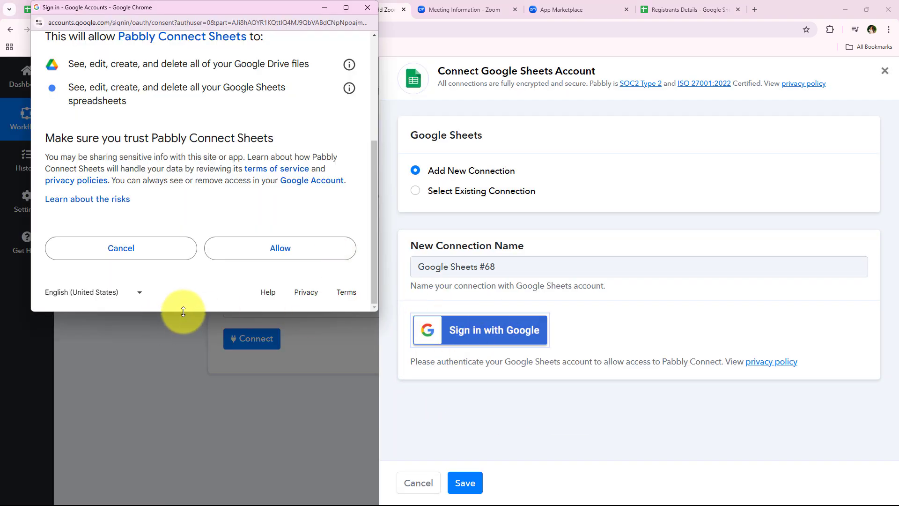
left_click_drag(183, 312, 181, 319)
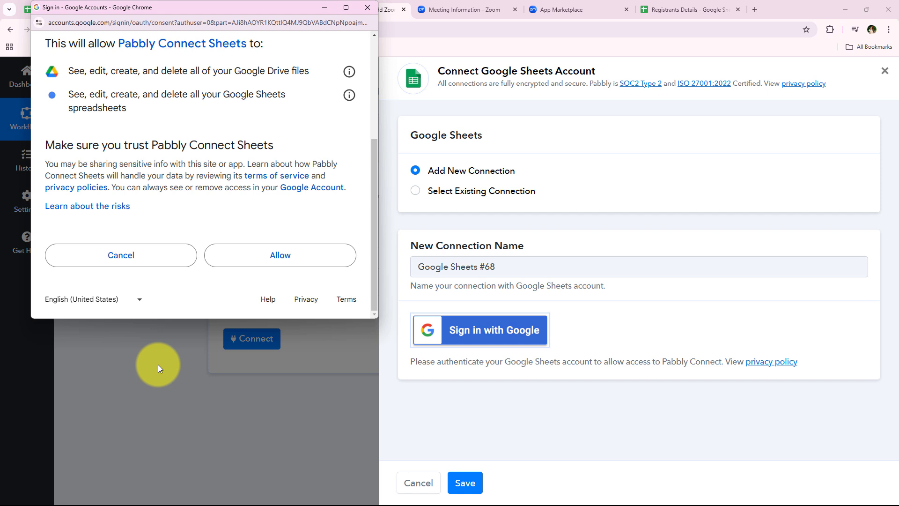
left_click(267, 256)
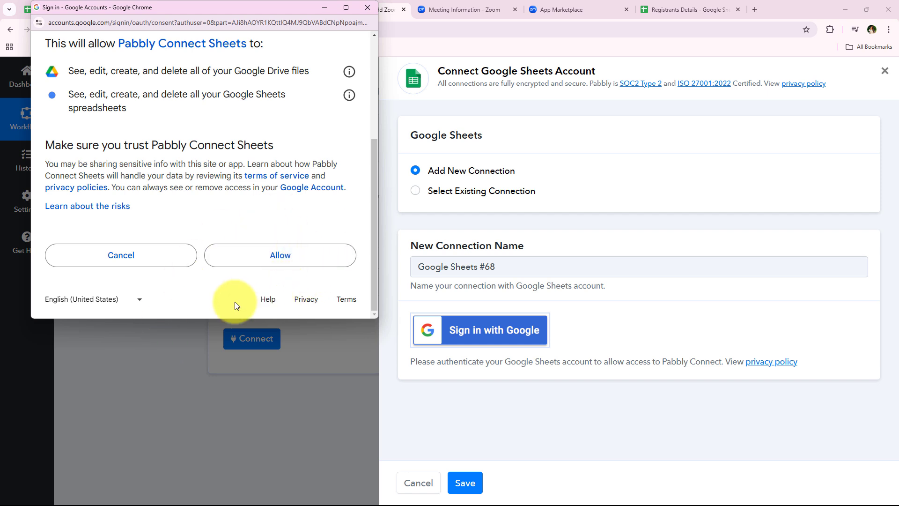
left_click(300, 255)
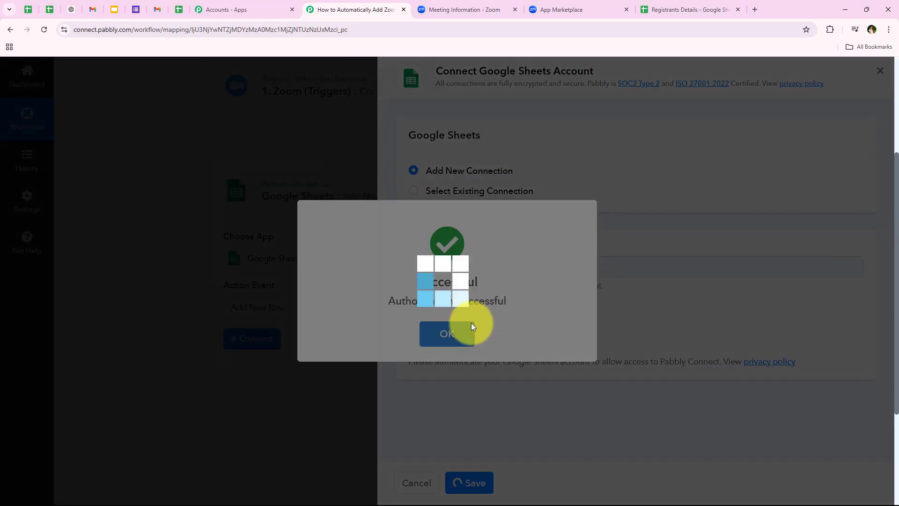
left_click(468, 328)
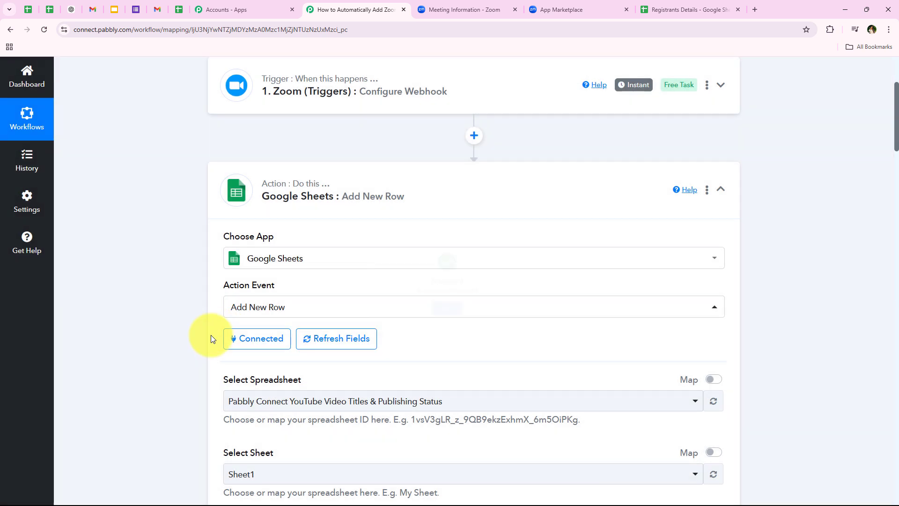
Check the spreadsheet's title in Google Sheets, and select the Registrants Details spreadsheet for the Add New Row action.
scroll(165, 314, "down", 3)
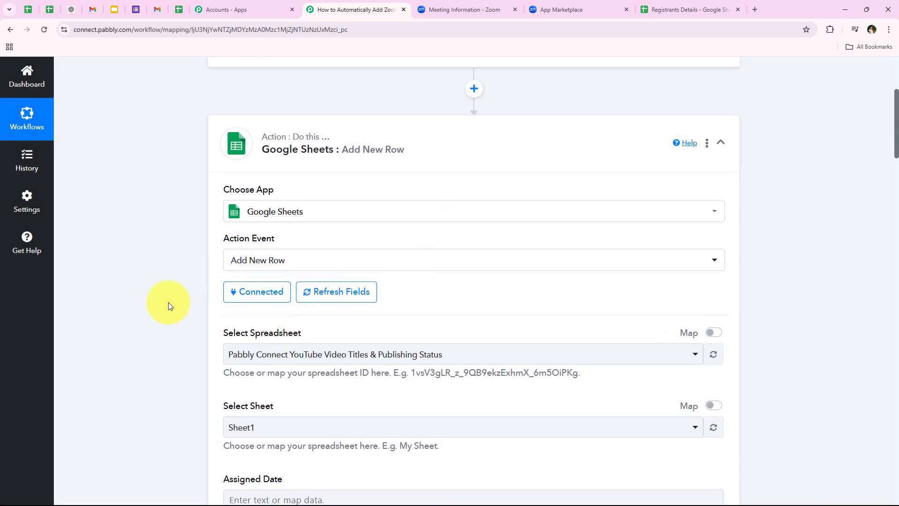
scroll(168, 303, "down", 2)
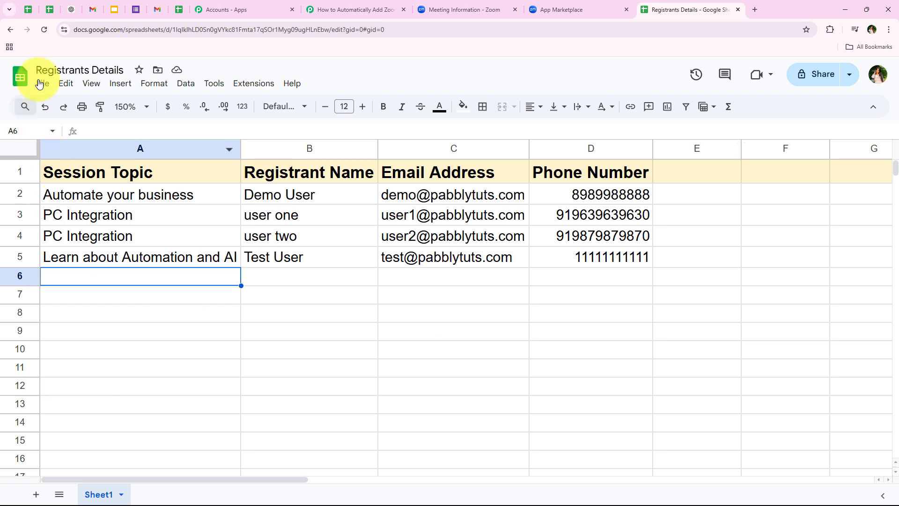
left_click(330, 6)
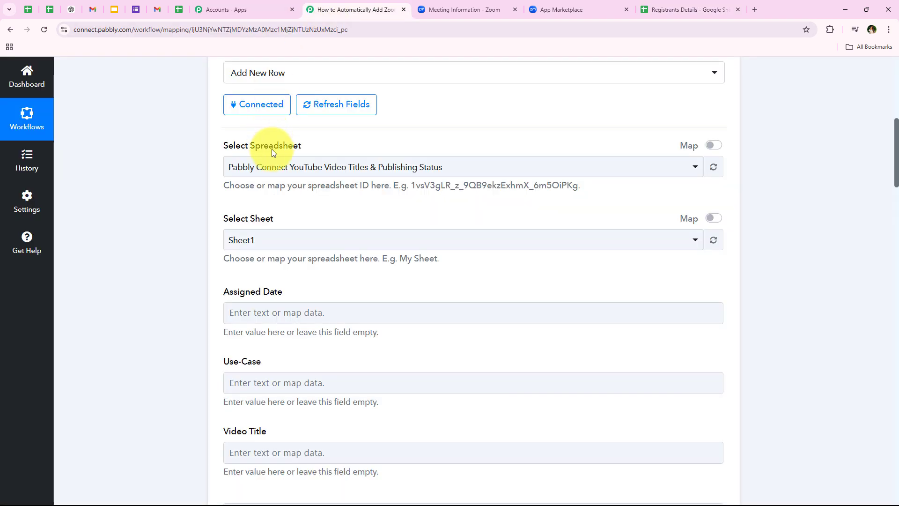
left_click(267, 167)
left_click(275, 243)
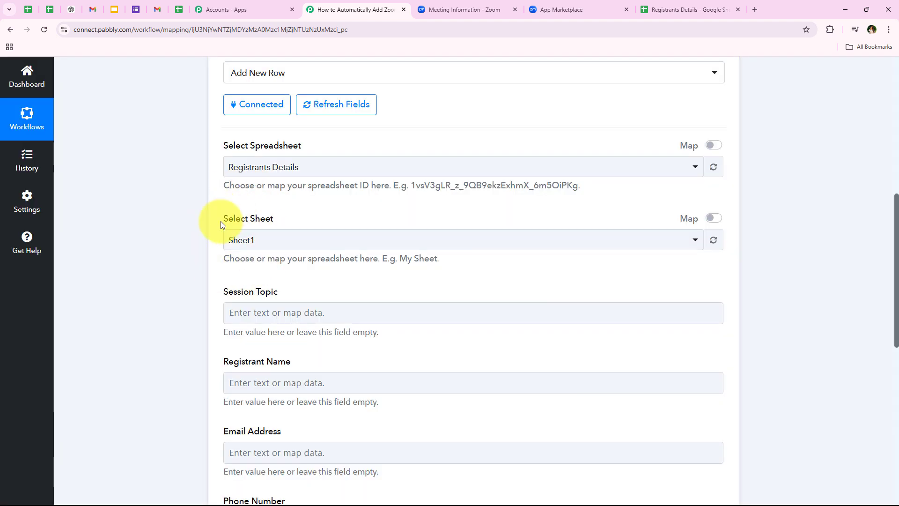
Check the sheet name in the Registrants Details spreadsheet and select Sheet1 as the action's sheet.
left_click(651, 9)
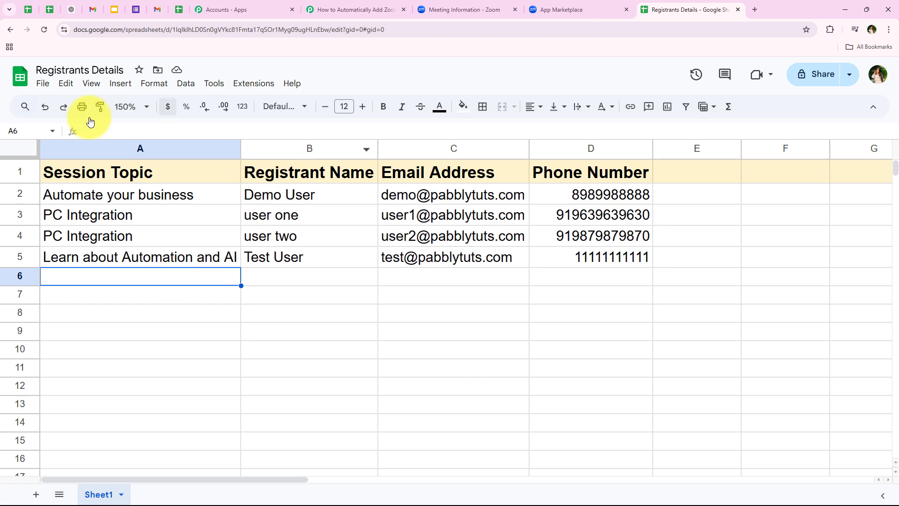
left_click(355, 4)
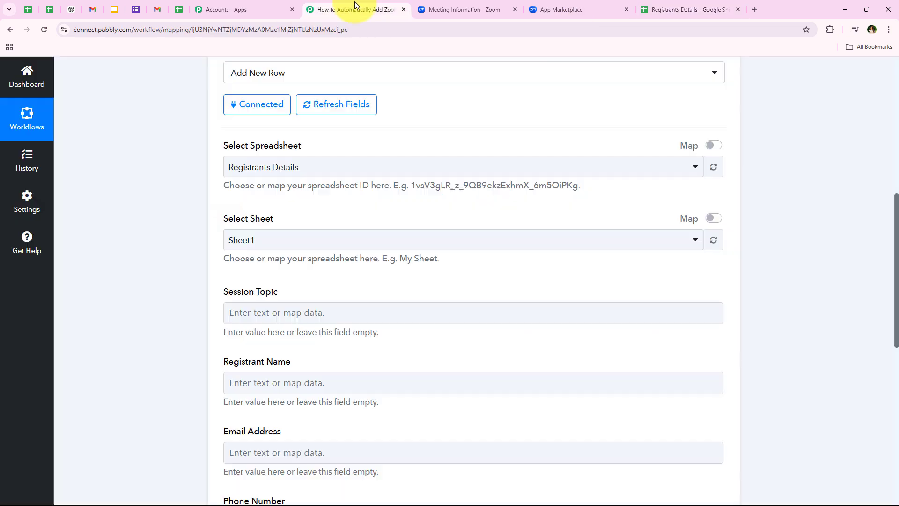
left_click(255, 241)
left_click(254, 295)
Compare the action's mapping fields with the header cells A1:D1 of the Registrants Details spreadsheet, and return to the workflow.
scroll(182, 271, "down", 3)
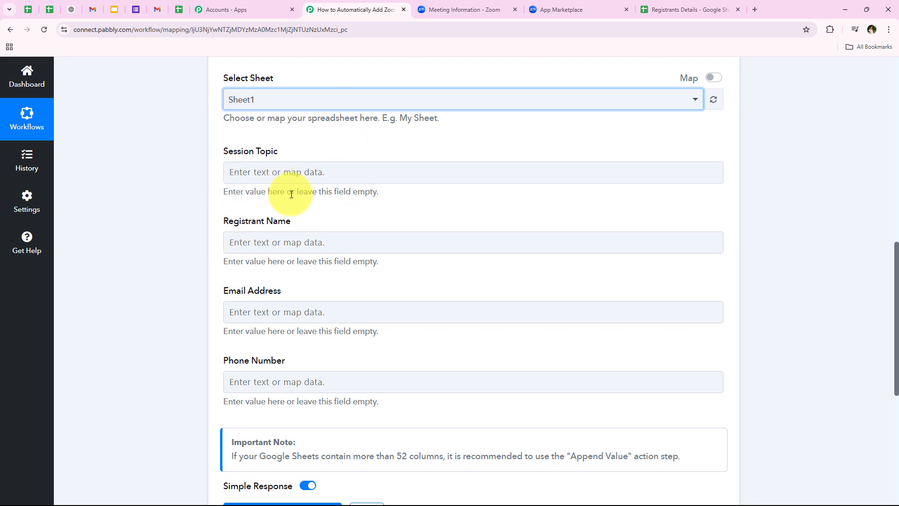
scroll(186, 312, "down", 1)
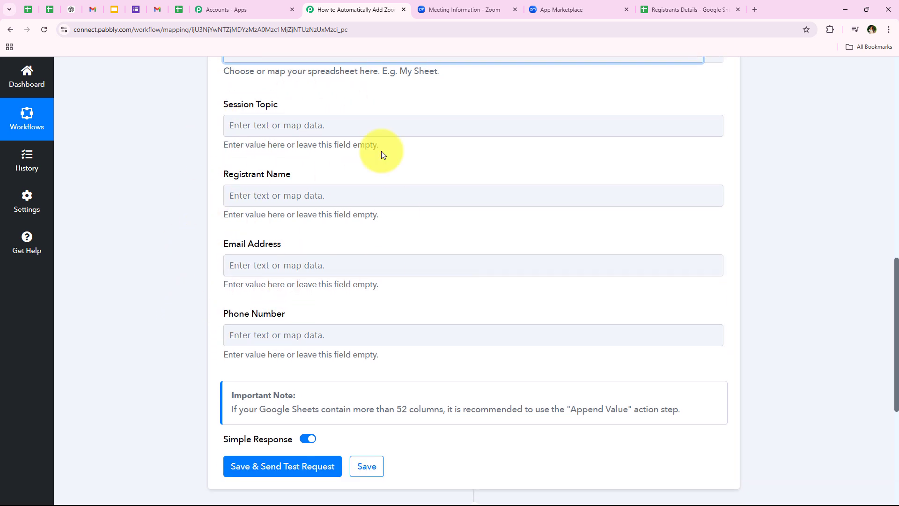
left_click(687, 10)
left_click_drag(137, 172, 542, 170)
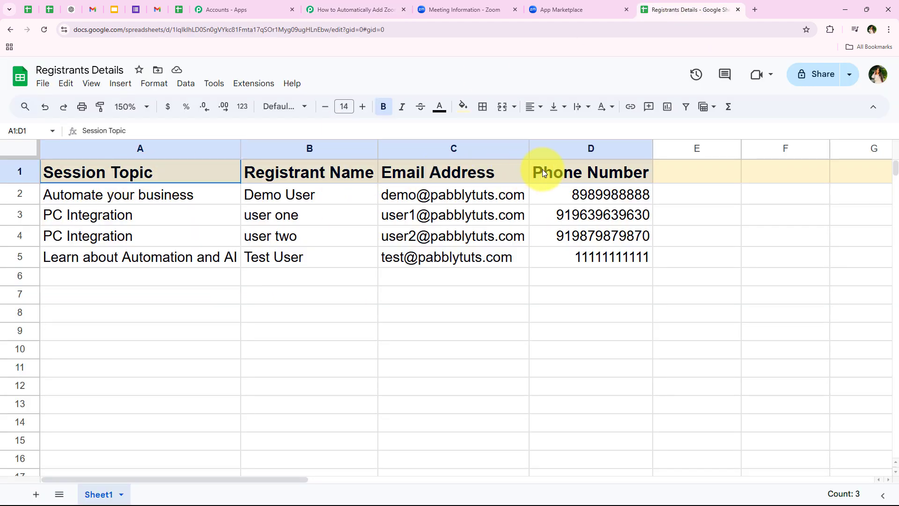
left_click(356, 9)
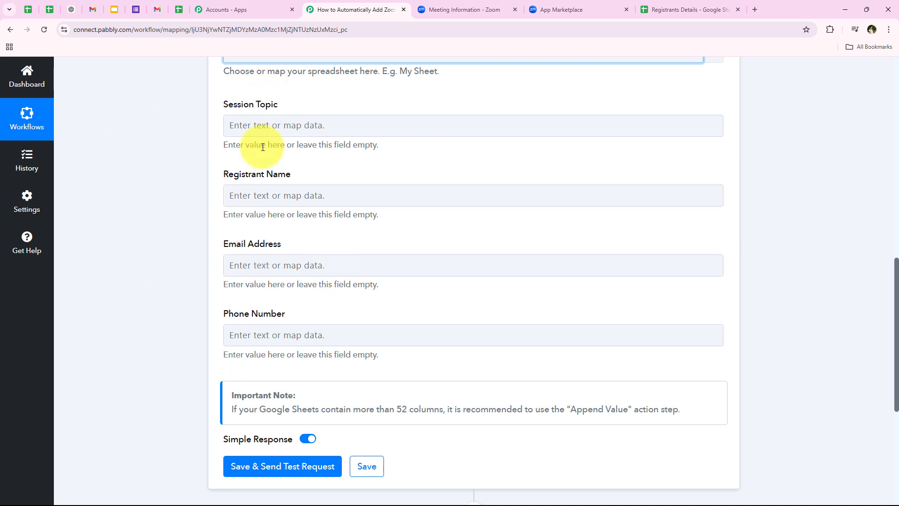
Examine the Zoom trigger data available for mapping to the Session Topic field.
left_click(264, 126)
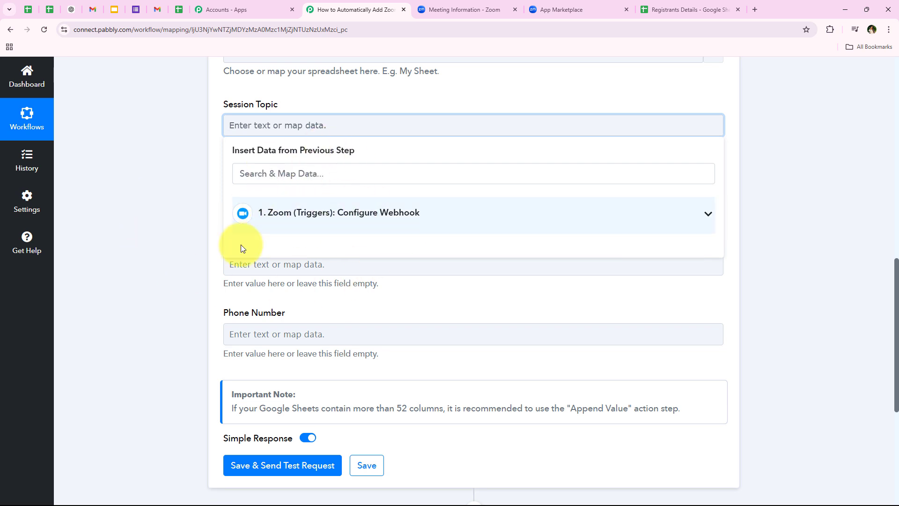
left_click(376, 228)
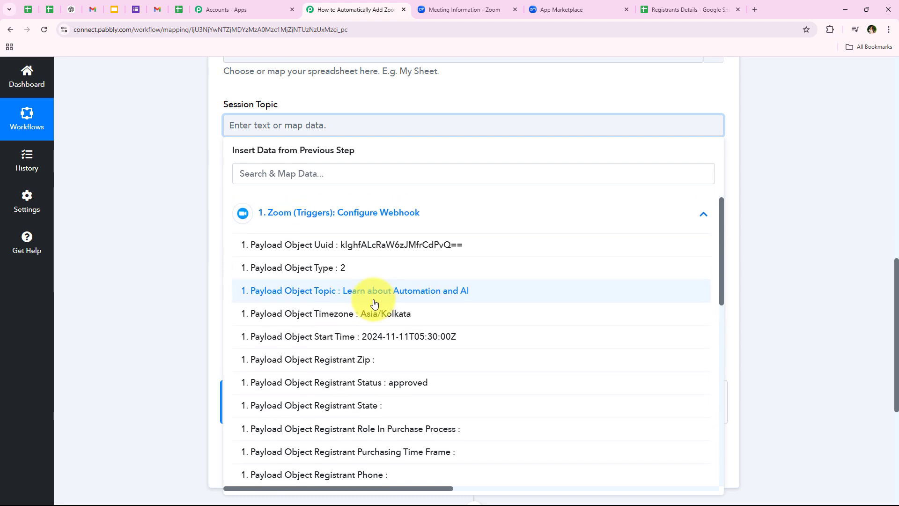
scroll(368, 302, "down", 9)
scroll(298, 259, "up", 10)
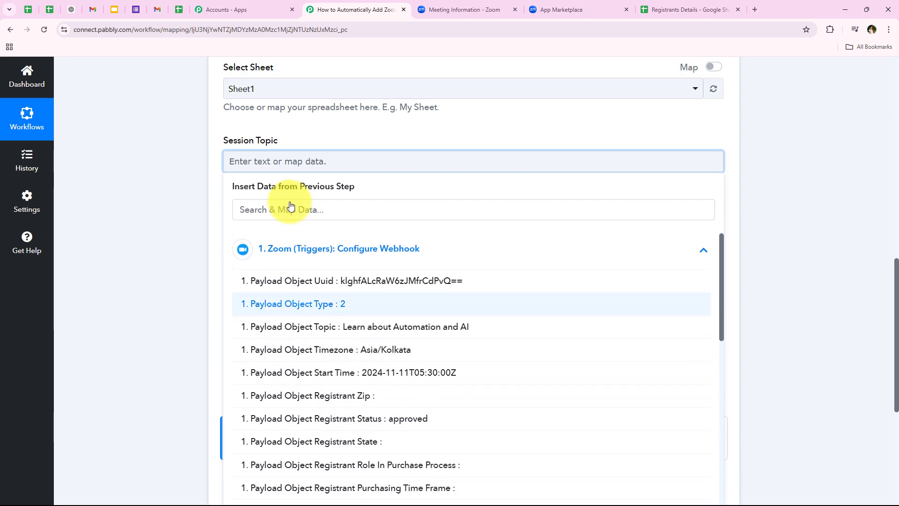
left_click(265, 259)
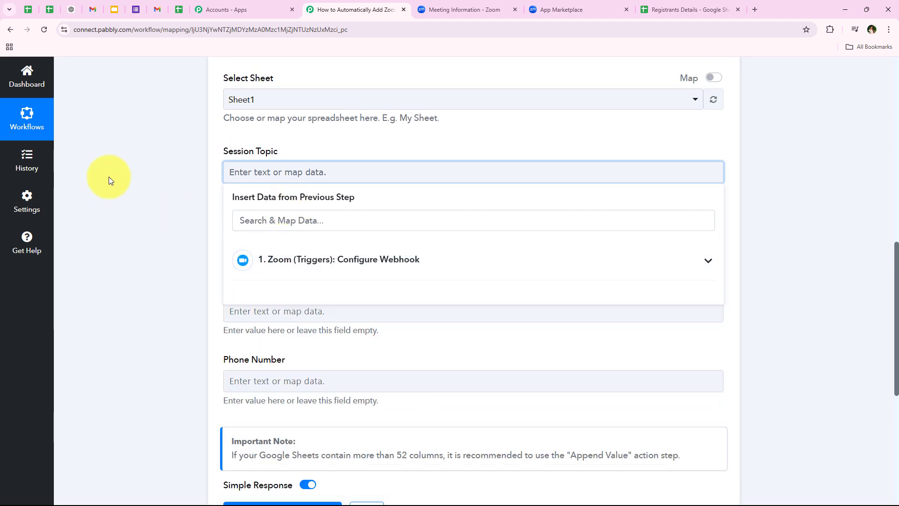
left_click(187, 191)
scroll(187, 191, "up", 1)
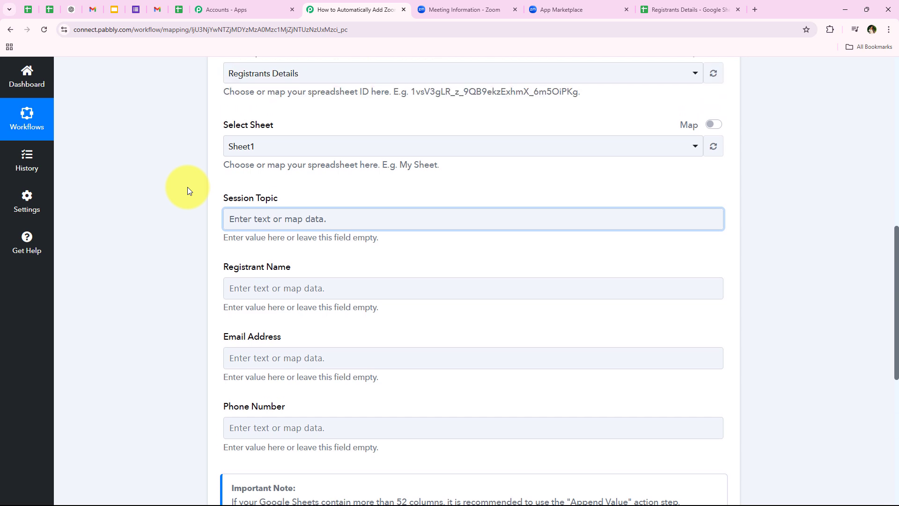
scroll(187, 190, "down", 2)
scroll(185, 179, "up", 1)
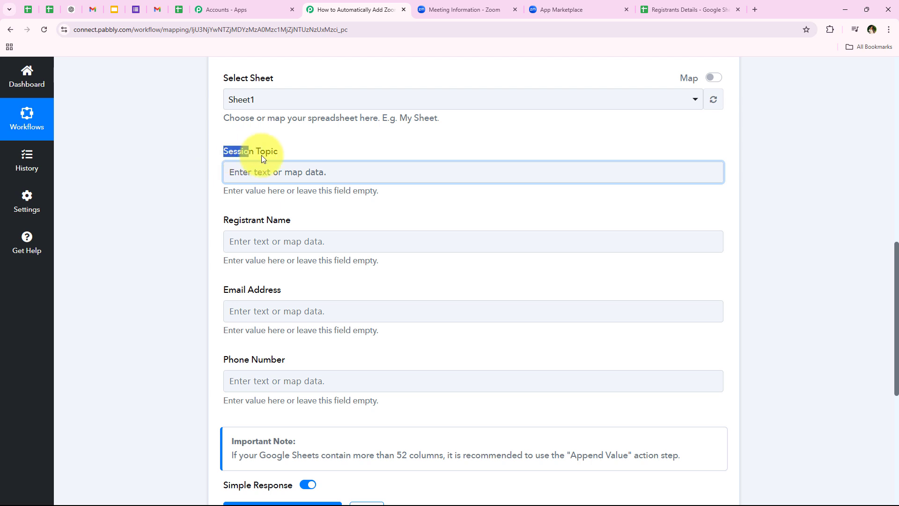
Try entering the fixed text xyxz in the Session Topic field.
left_click_drag(261, 156, 282, 154)
left_click(278, 173)
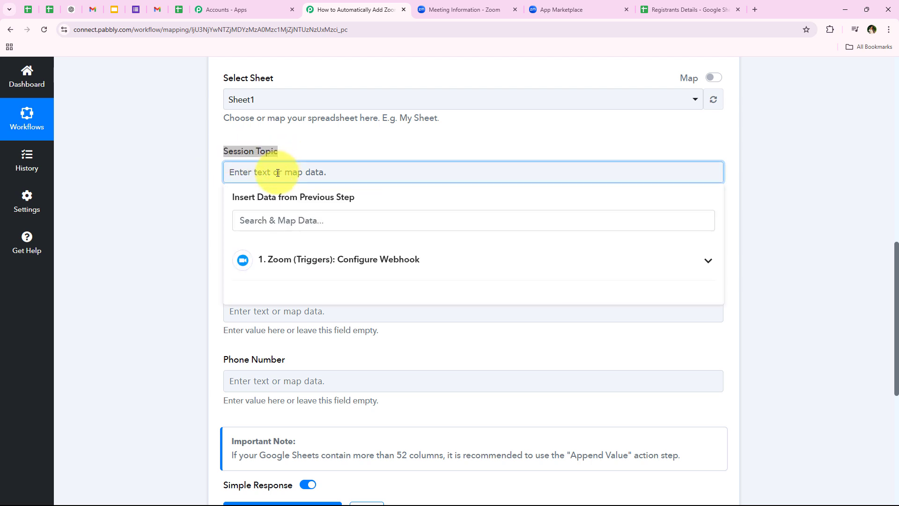
type("xx")
key("BackSpace")
type("xyxz")
Map the Session Topic field to Payload Object Topic from the Zoom trigger response.
double_click(255, 178)
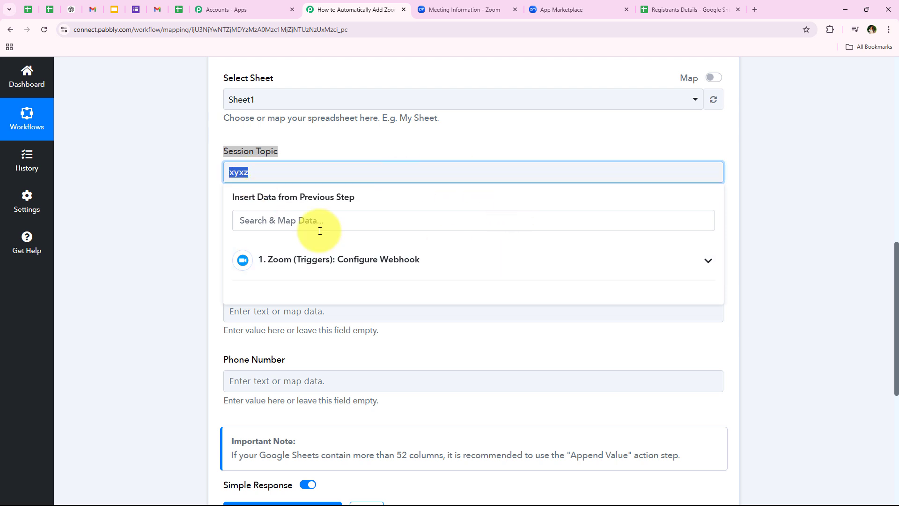
left_click(287, 272)
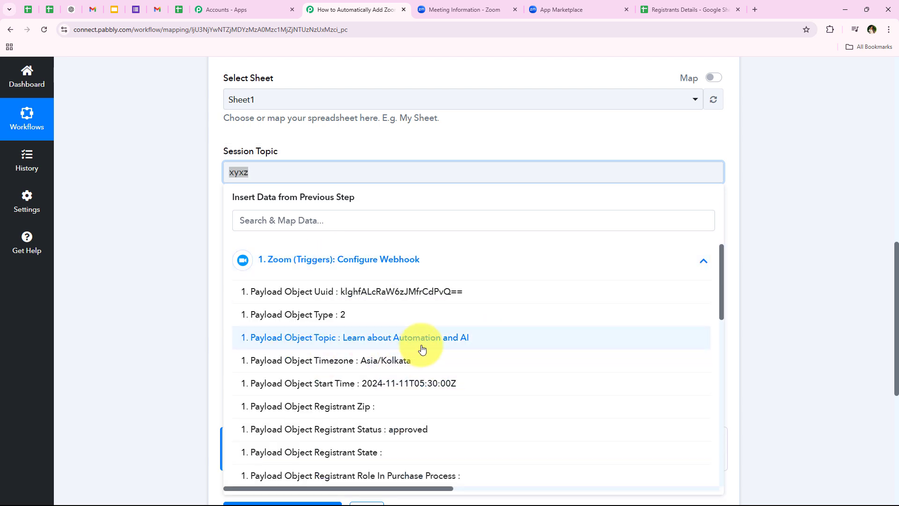
left_click(477, 338)
left_click(200, 152)
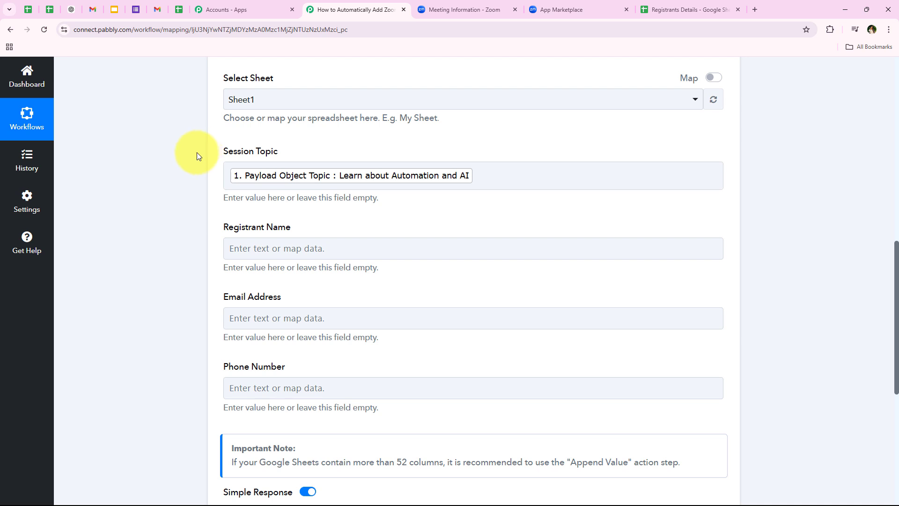
Map the Registrant Name field to Payload Object Registrant First Name followed by Payload Object Registrant Last Name.
left_click(293, 249)
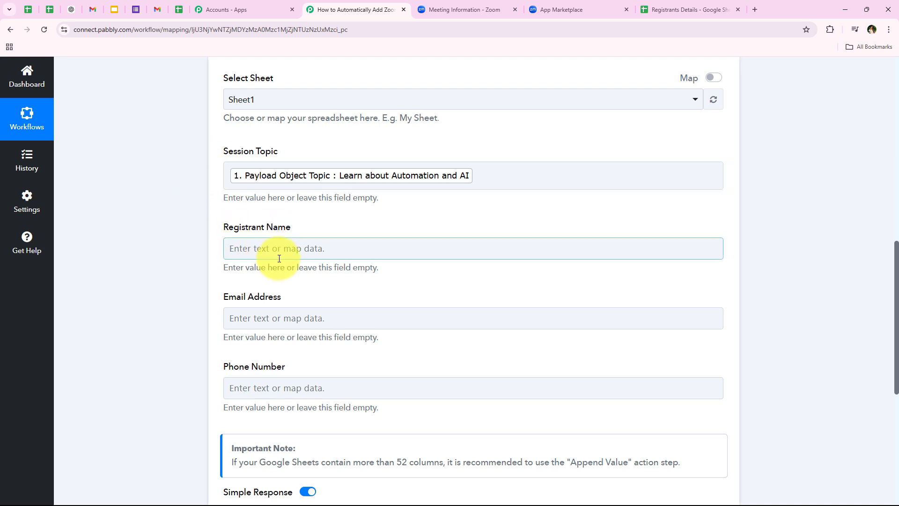
left_click(280, 252)
scroll(281, 249, "down", 1)
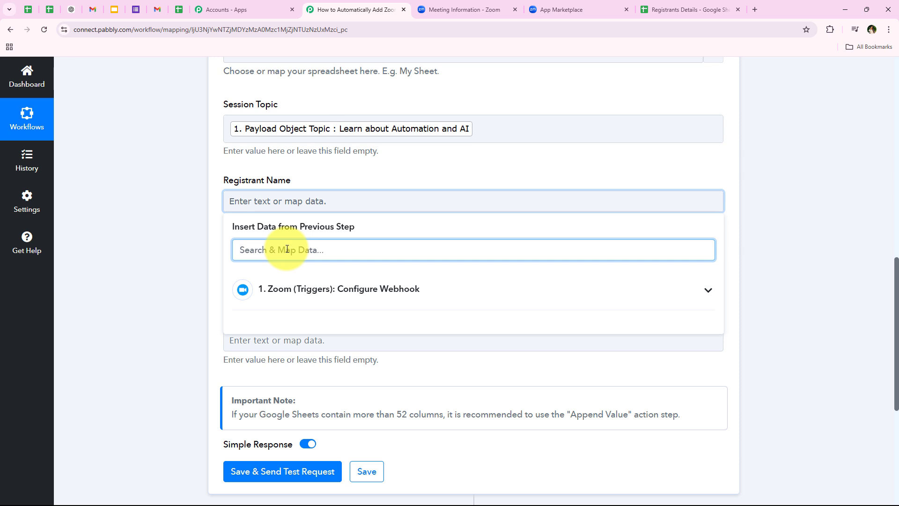
type("nam")
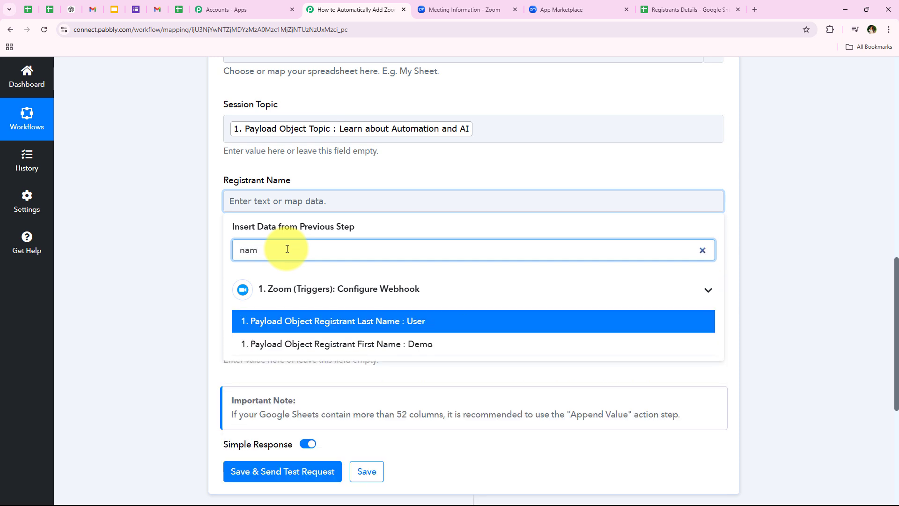
left_click(373, 351)
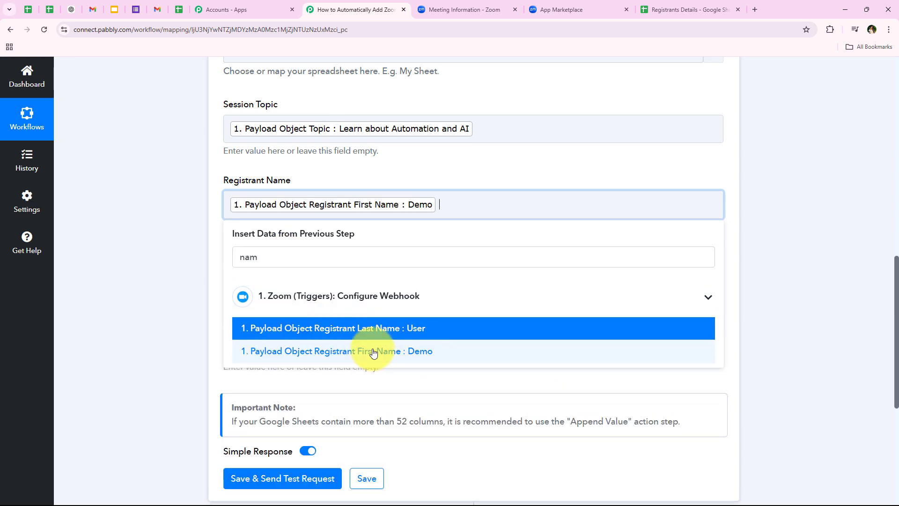
left_click(391, 329)
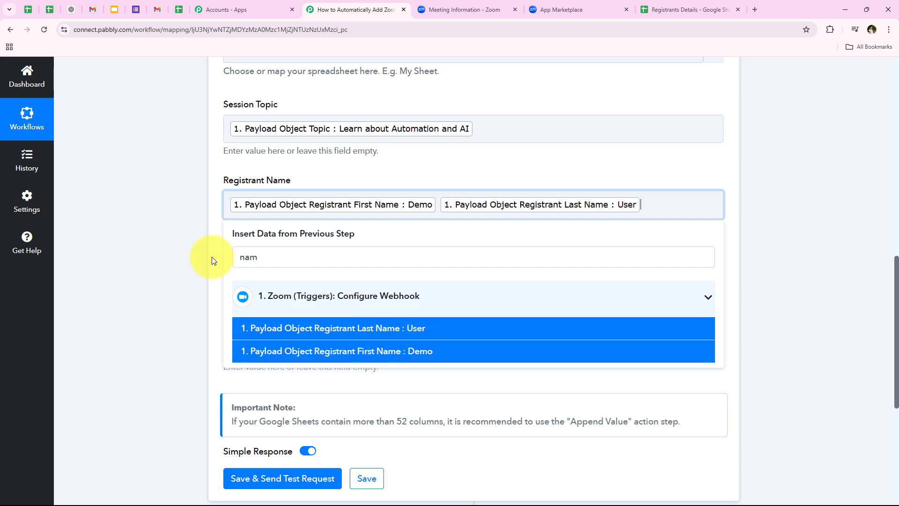
left_click(167, 212)
Map the Email Address field to Payload Object Registrant Email from the Zoom trigger response.
scroll(234, 236, "down", 1)
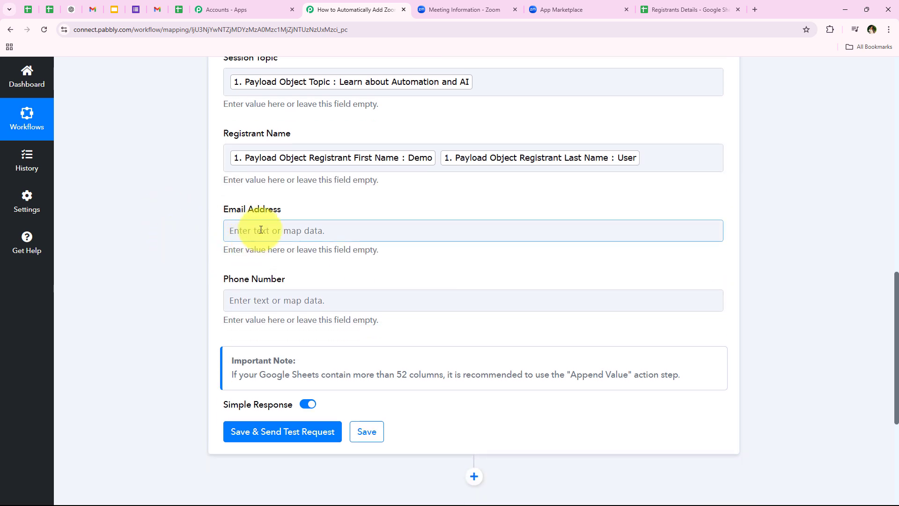
left_click(261, 230)
type("em")
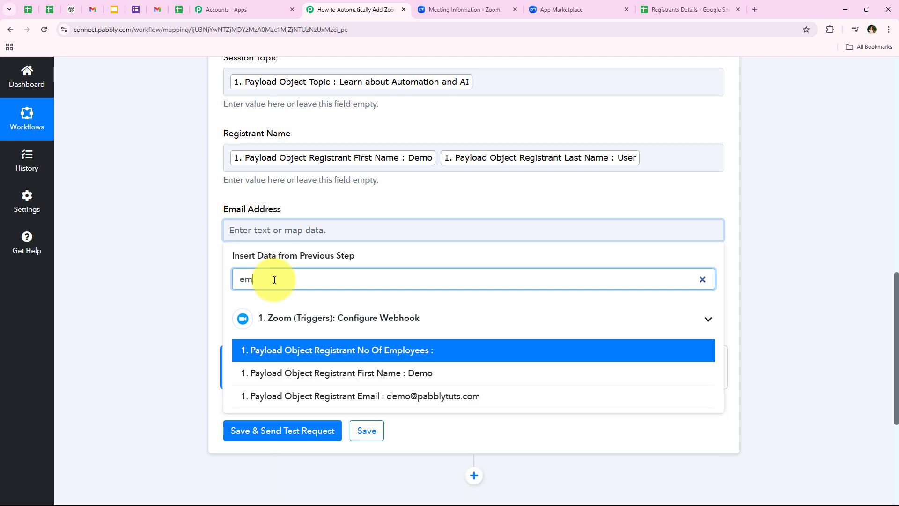
left_click(404, 397)
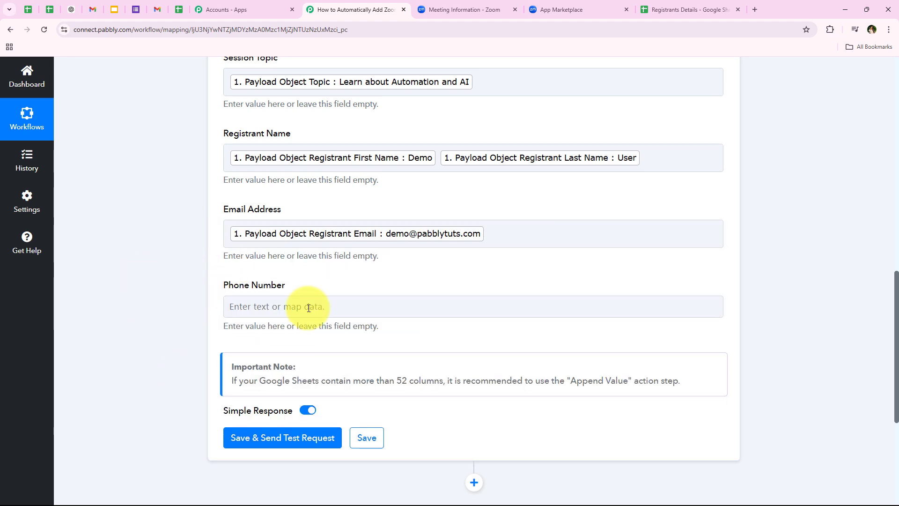
Map the Phone Number field to Payload Object Registrant Custom Questions 0 Value.
scroll(309, 308, "down", 2)
left_click(251, 212)
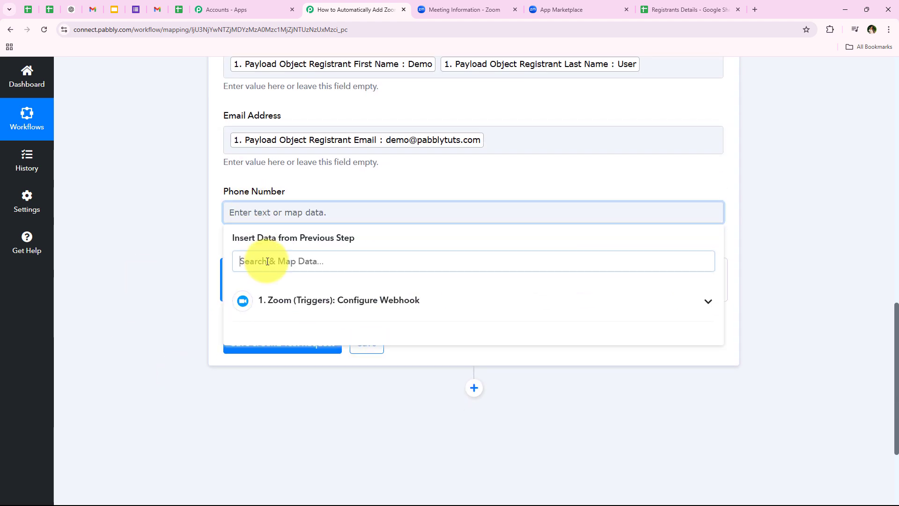
left_click(302, 314)
scroll(345, 372, "down", 10)
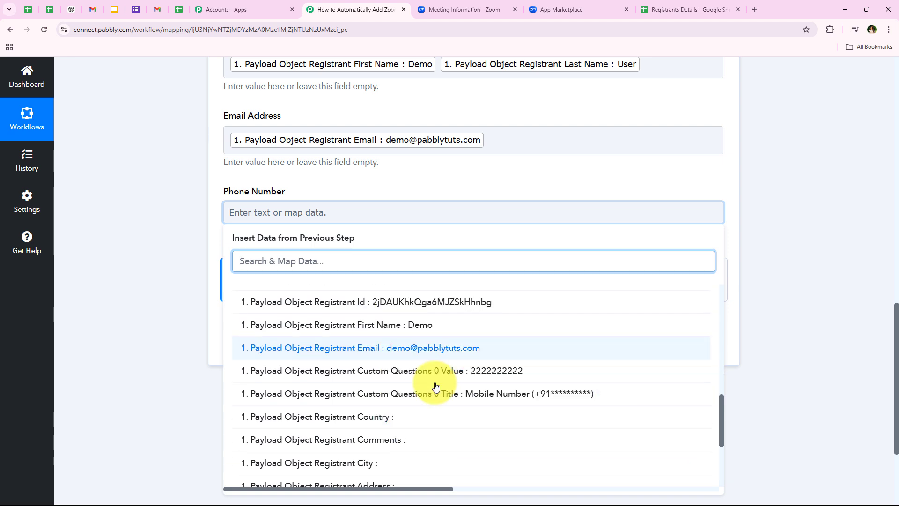
left_click(412, 370)
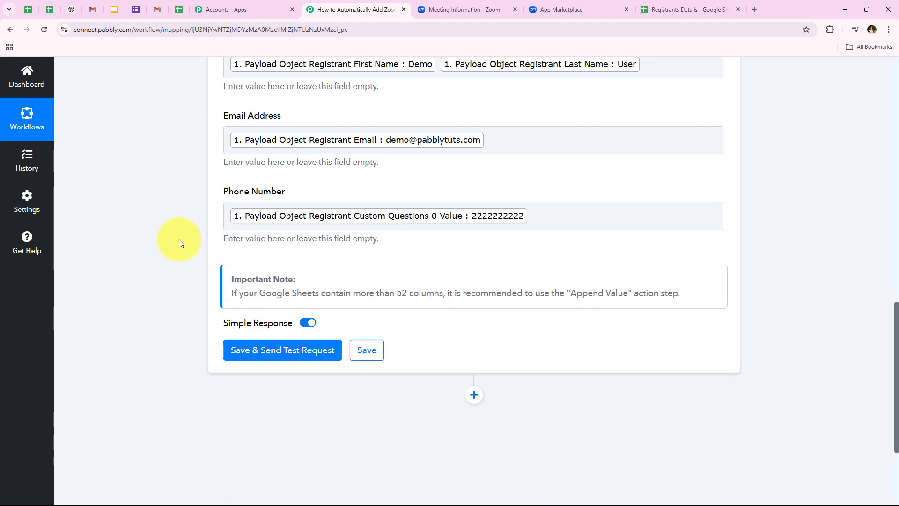
Save the Add New Row action with a test request, and collapse the Google Sheets step after reviewing its response.
scroll(220, 144, "up", 4)
scroll(229, 187, "down", 6)
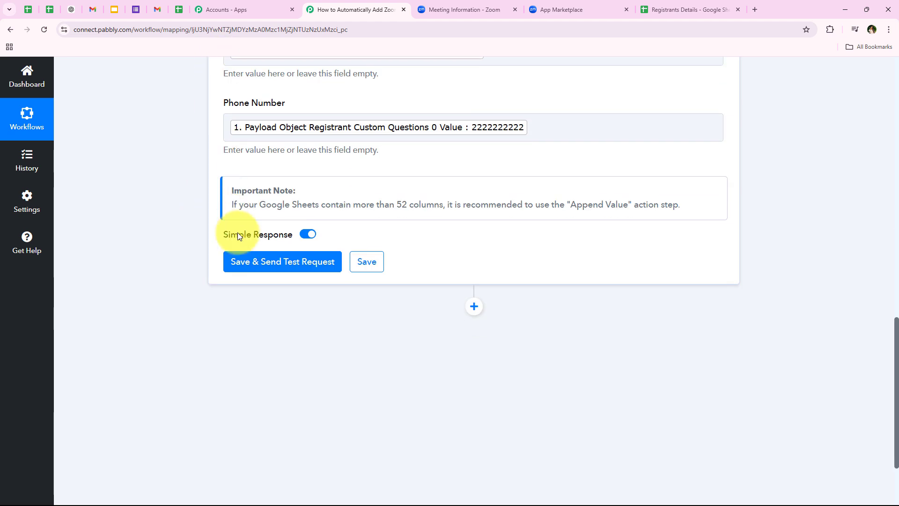
left_click(249, 269)
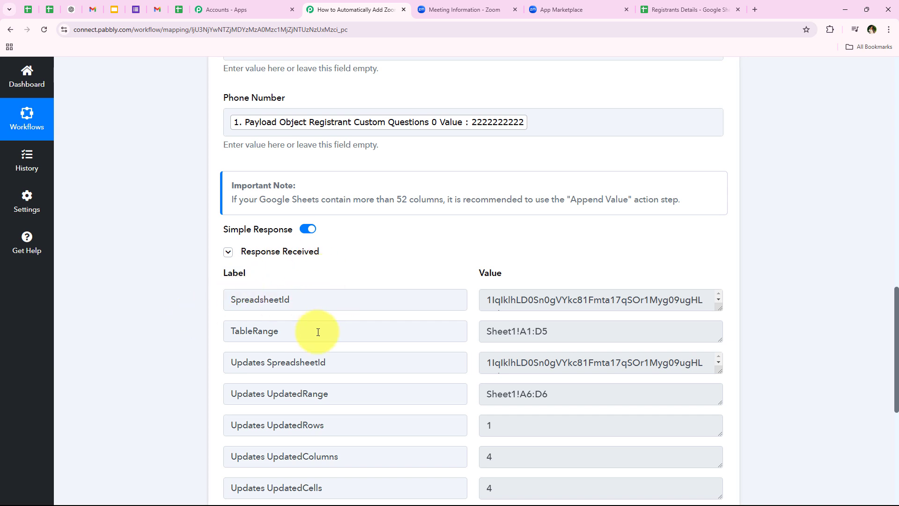
scroll(326, 297, "down", 1)
scroll(326, 297, "down", 1)
scroll(150, 301, "up", 4)
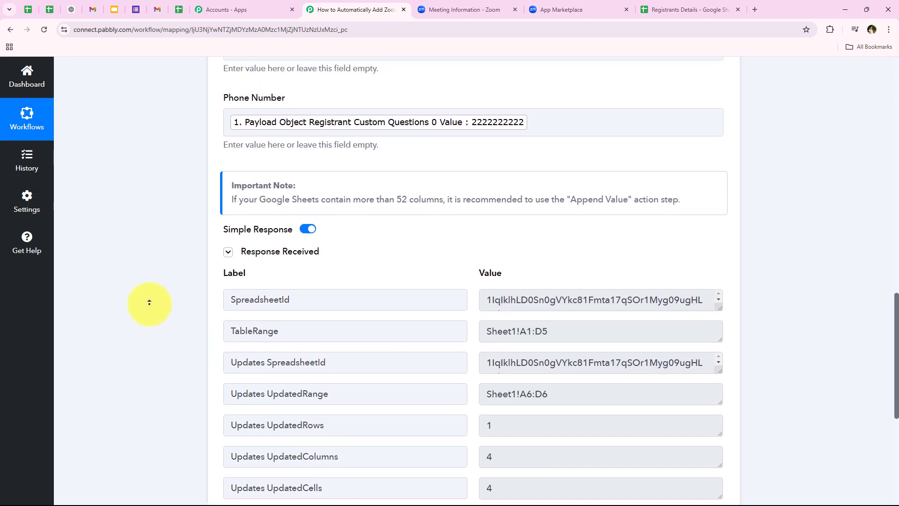
scroll(149, 301, "down", 3)
scroll(177, 383, "up", 15)
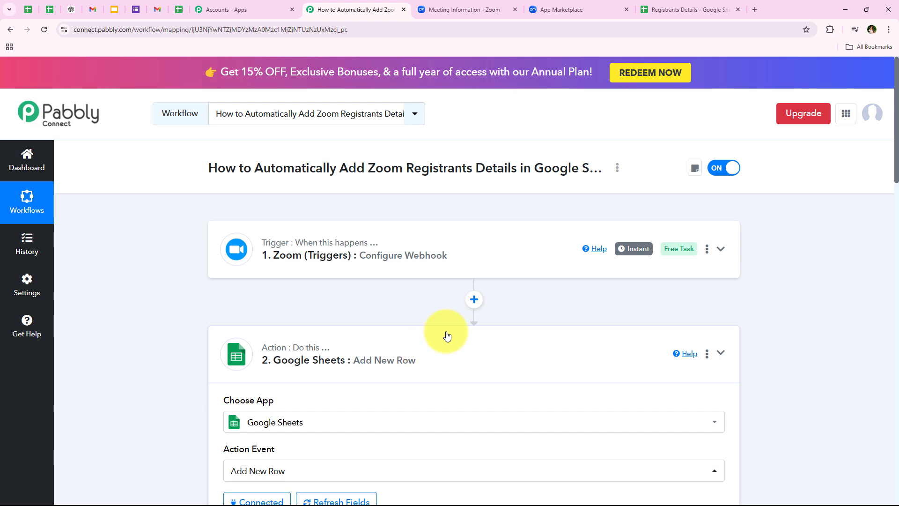
left_click(445, 336)
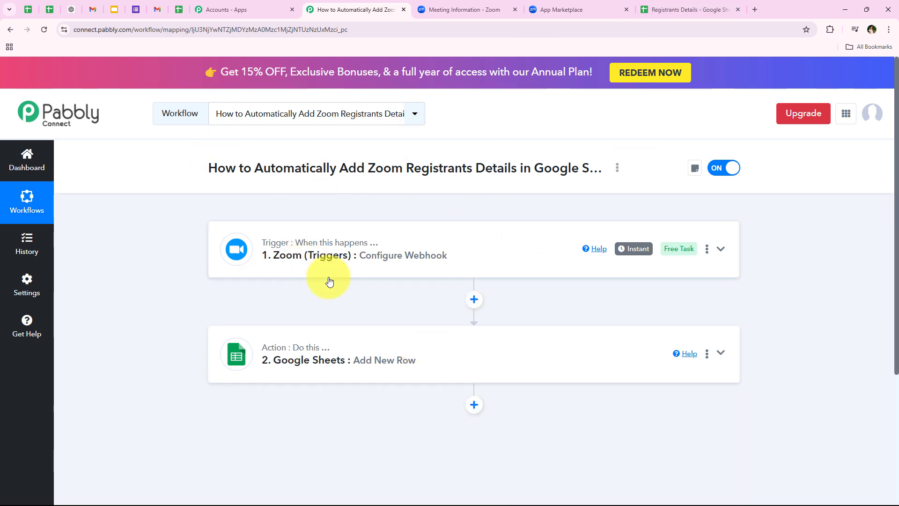
Check the test registrant's row A6:D6 in the Registrants Details spreadsheet, and return to the workflow.
left_click(644, 5)
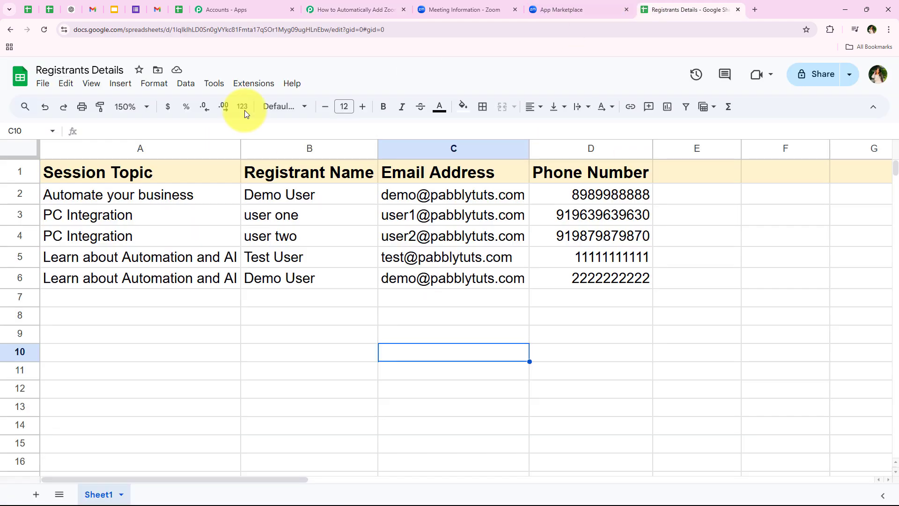
left_click(148, 279)
left_click_drag(148, 279, 579, 283)
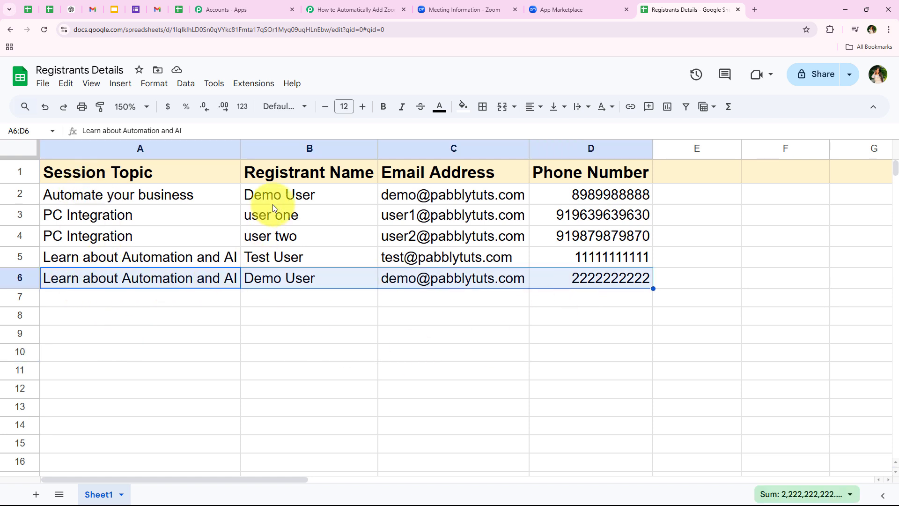
left_click(448, 277)
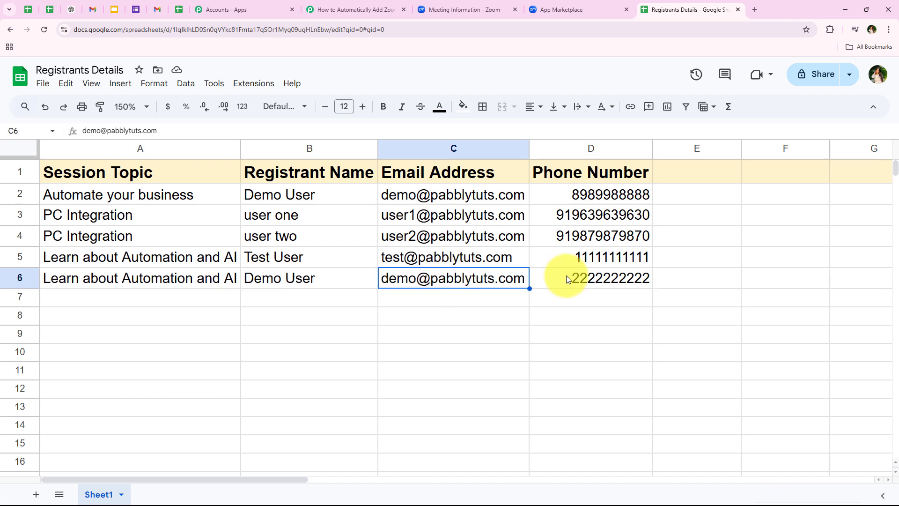
left_click(566, 275)
left_click(139, 294)
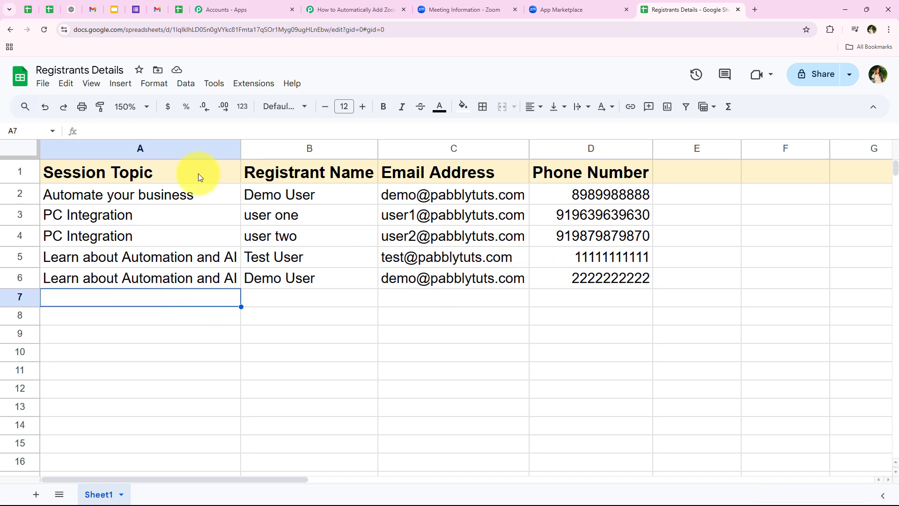
left_click(356, 9)
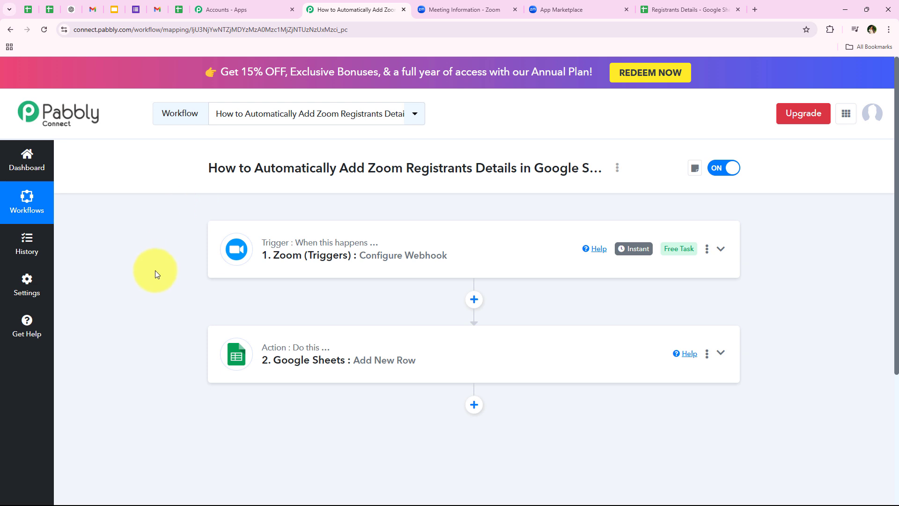
Copy the registration link of the Learn about Automation and AI meeting in Zoom.
key("ctrl+Tab")
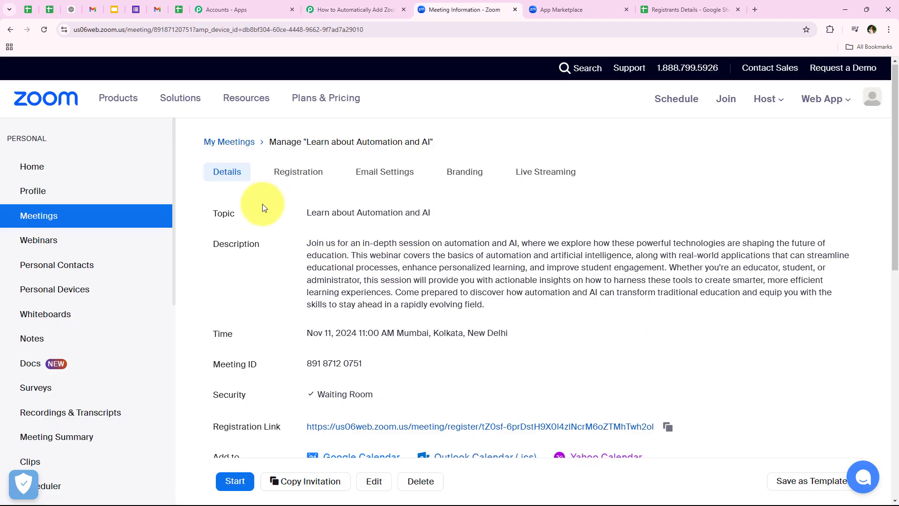
scroll(262, 203, "down", 4)
left_click(668, 239)
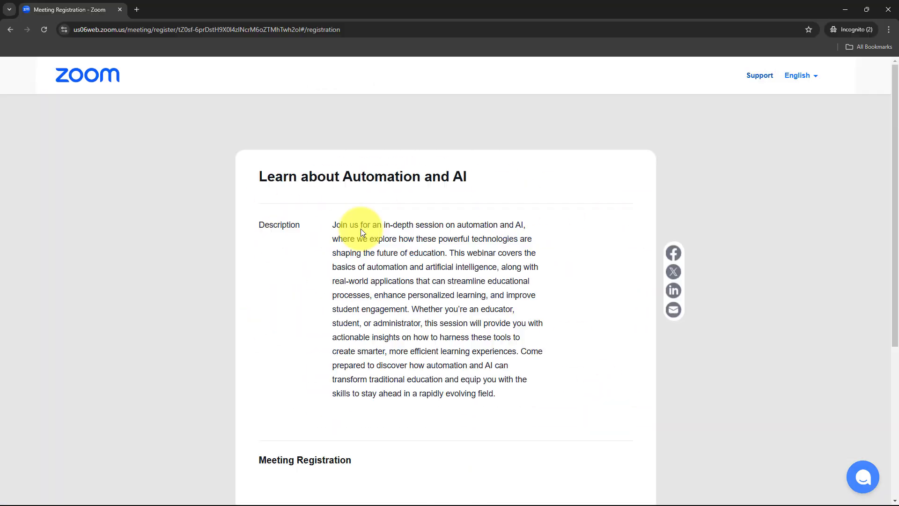
Fill in a new registrant's first name and e-mail address in the Learn about Automation and AI registration form.
scroll(358, 178, "down", 4)
scroll(361, 182, "down", 2)
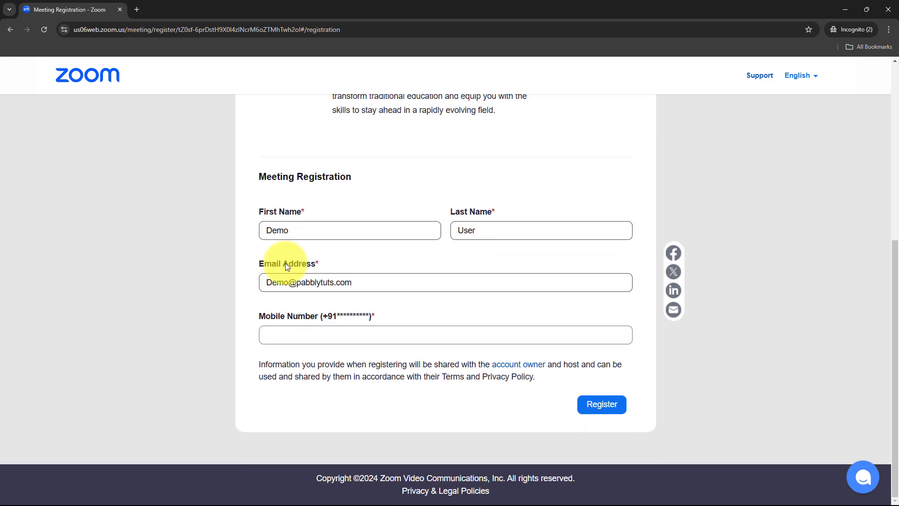
left_click_drag(299, 230, 235, 232)
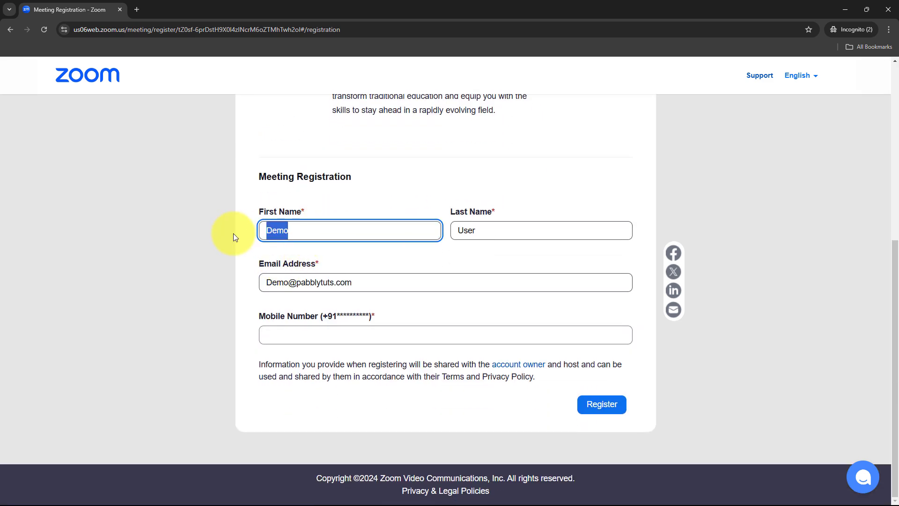
type("Smart")
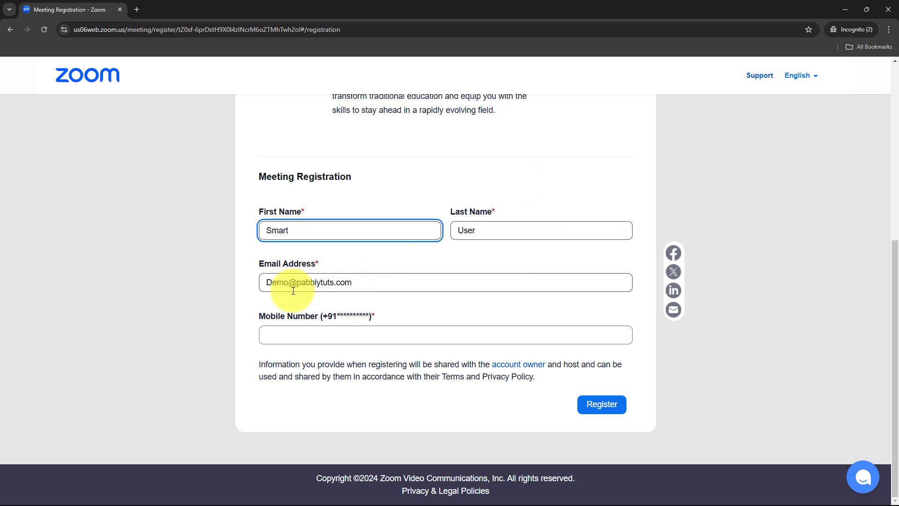
left_click_drag(289, 283, 247, 295)
type("user")
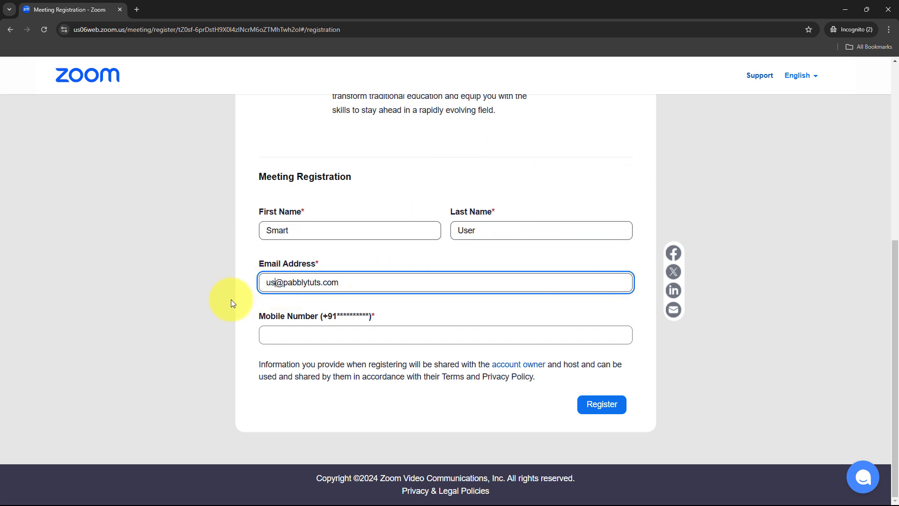
Enter the registrant's mobile number and submit the meeting registration.
left_click(343, 342)
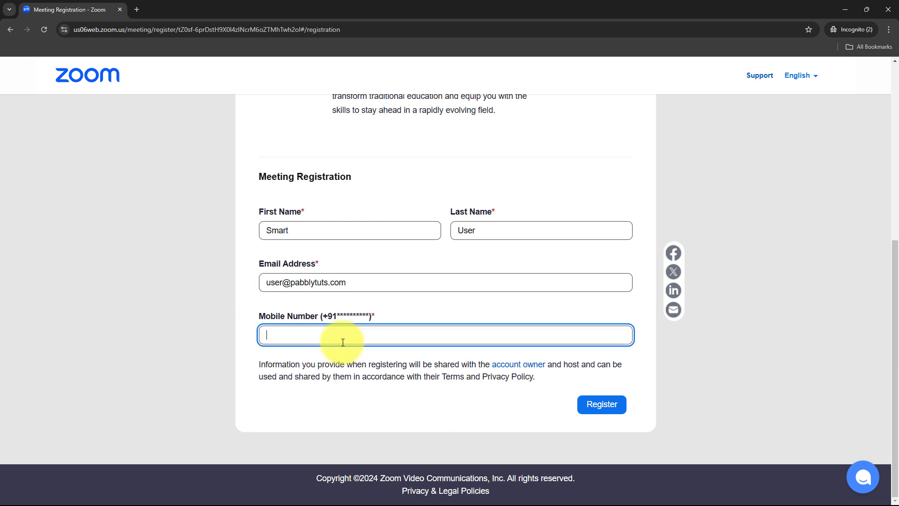
type("666666666")
left_click(598, 403)
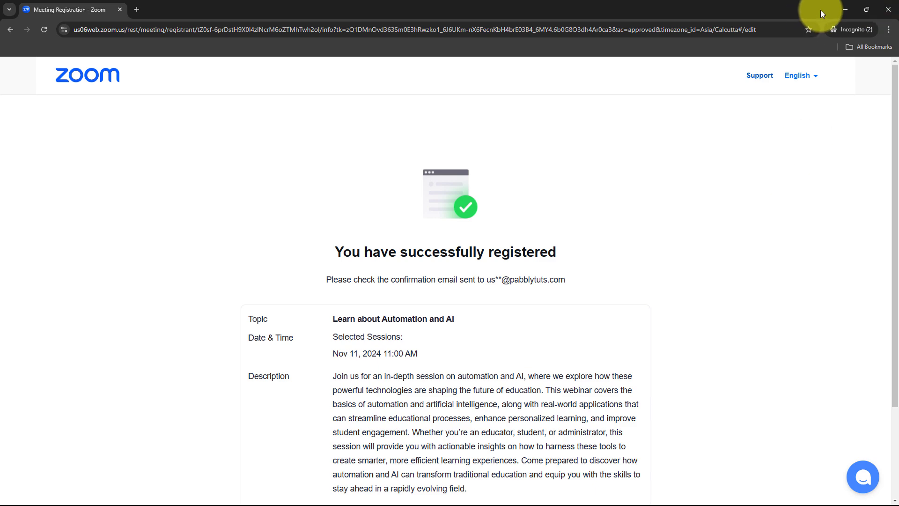
Check the new registrant's row A7:D7 in the Registrants Details spreadsheet, and return to the Pabbly Connect workflow.
left_click(838, 10)
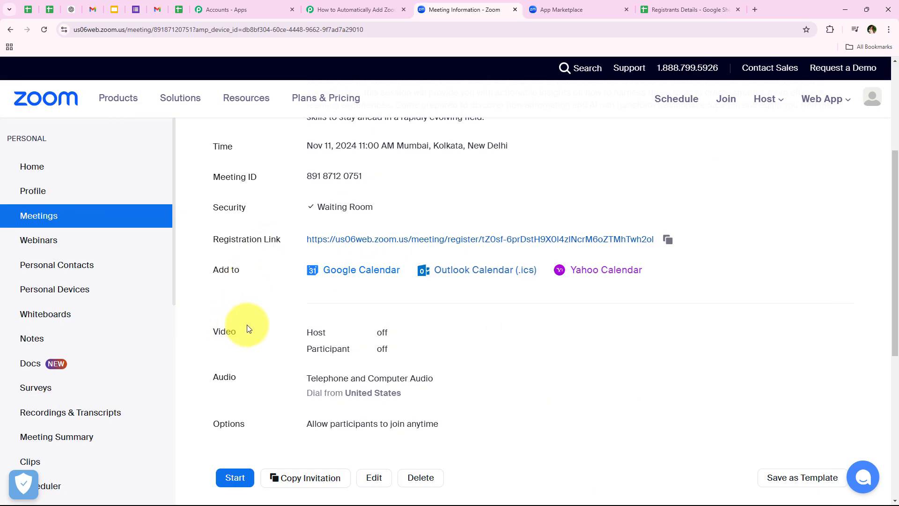
left_click(697, 4)
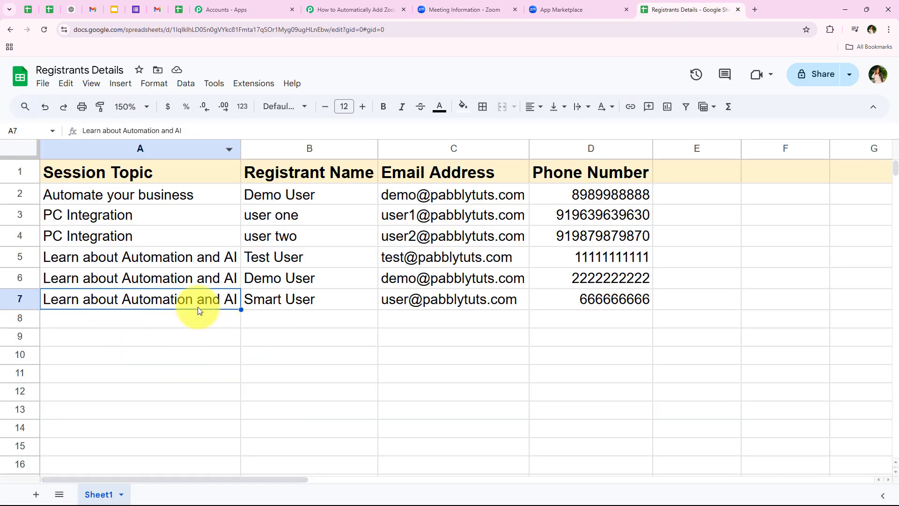
left_click_drag(198, 307, 578, 298)
left_click(116, 378)
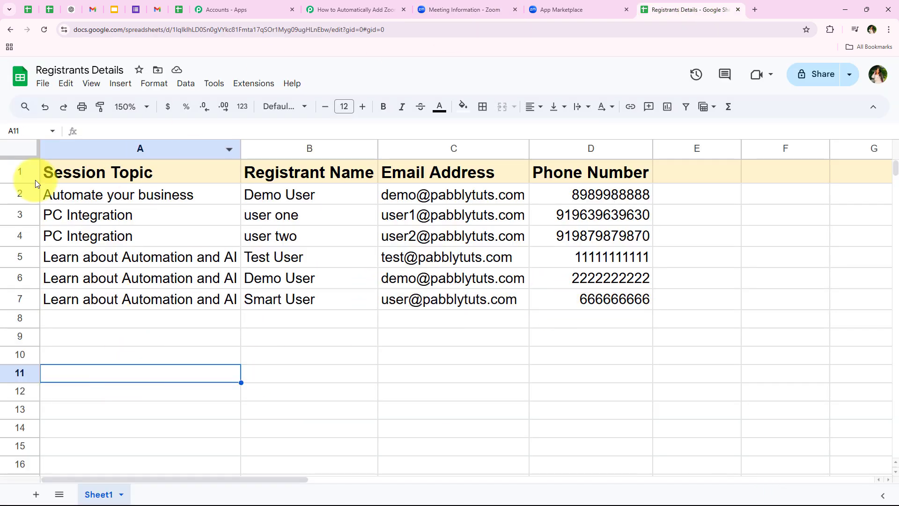
left_click(129, 301)
left_click(346, 298)
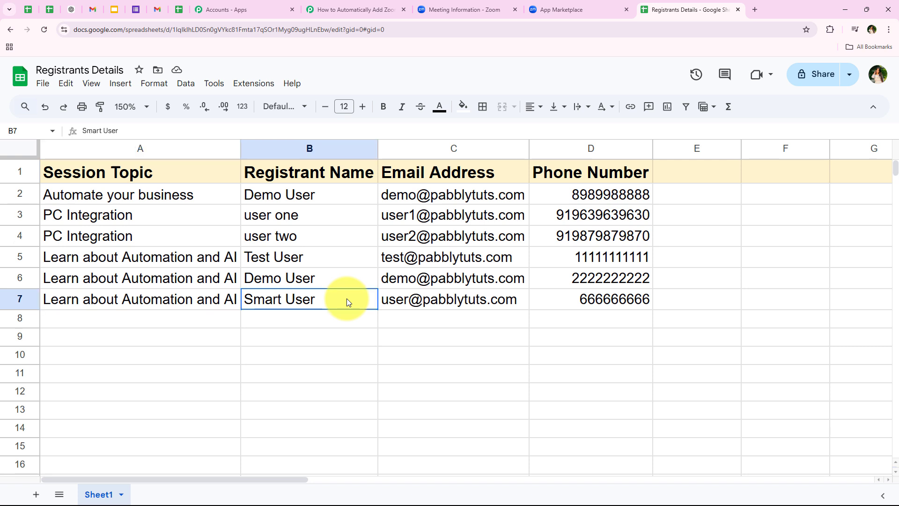
left_click(448, 299)
left_click(601, 298)
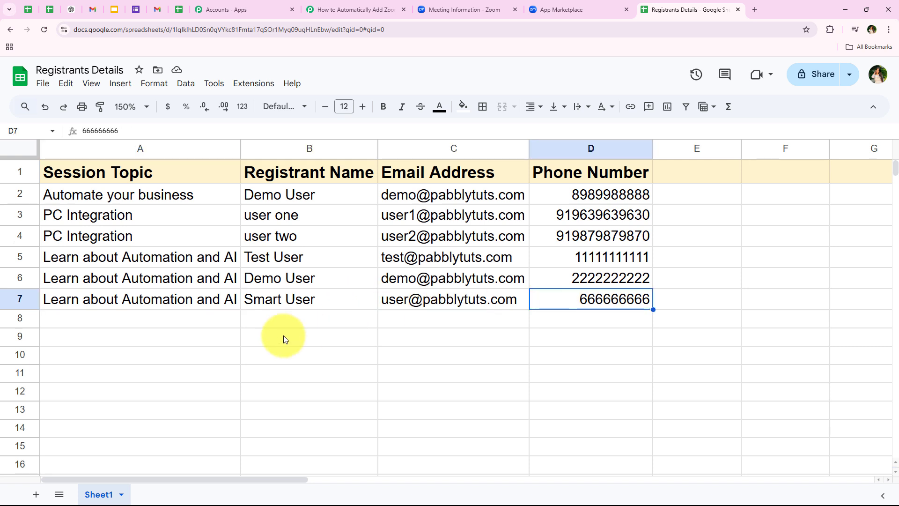
left_click(230, 342)
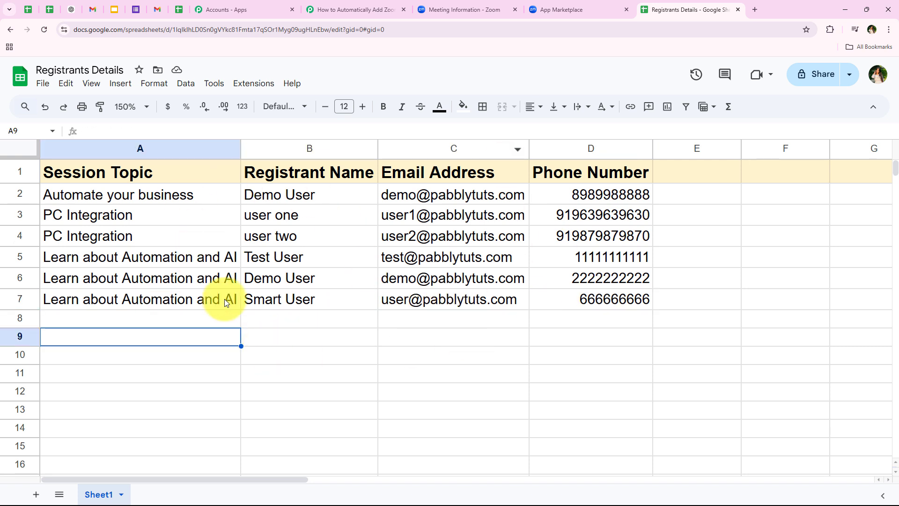
left_click(355, 9)
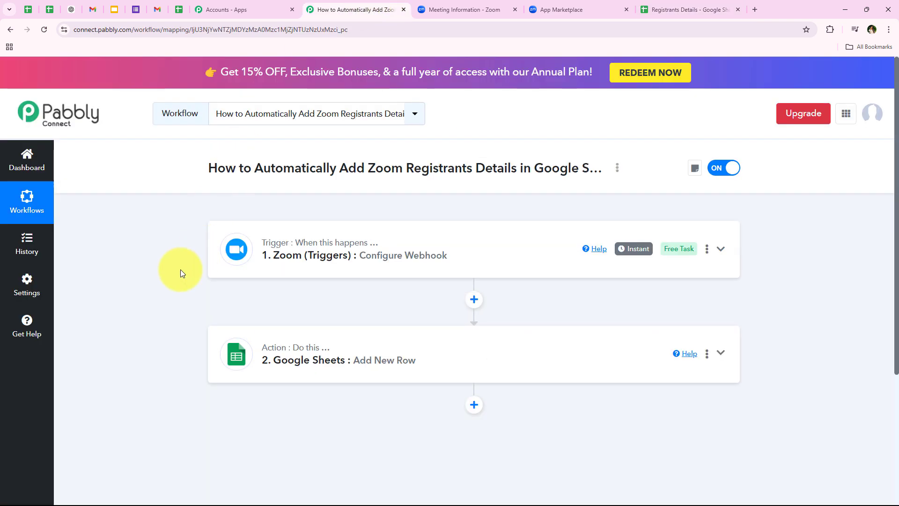